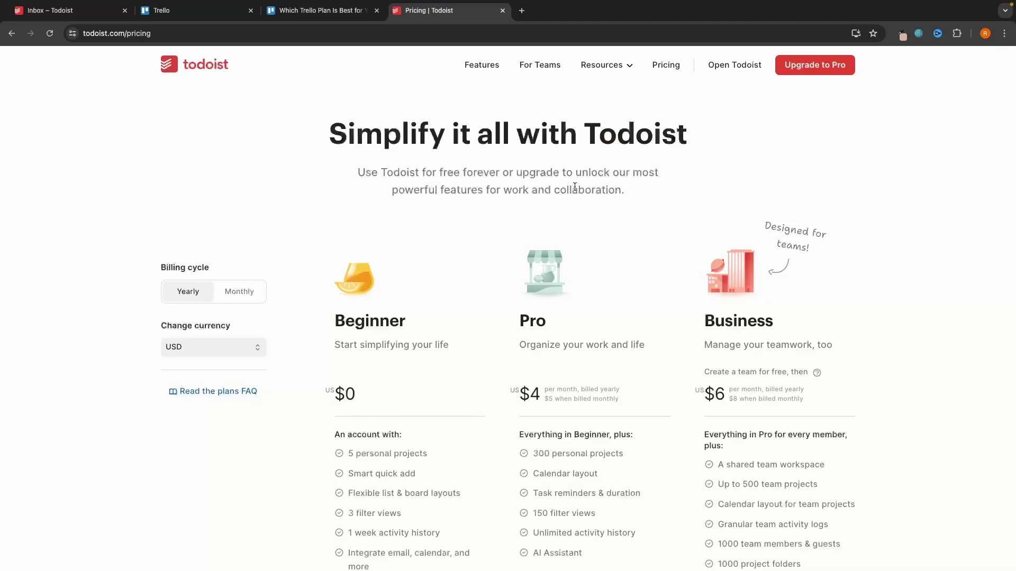
Step: Compare the Trello and Todoist pricing pages, examining the Todoist Beginner plan and its included features
click(320, 10)
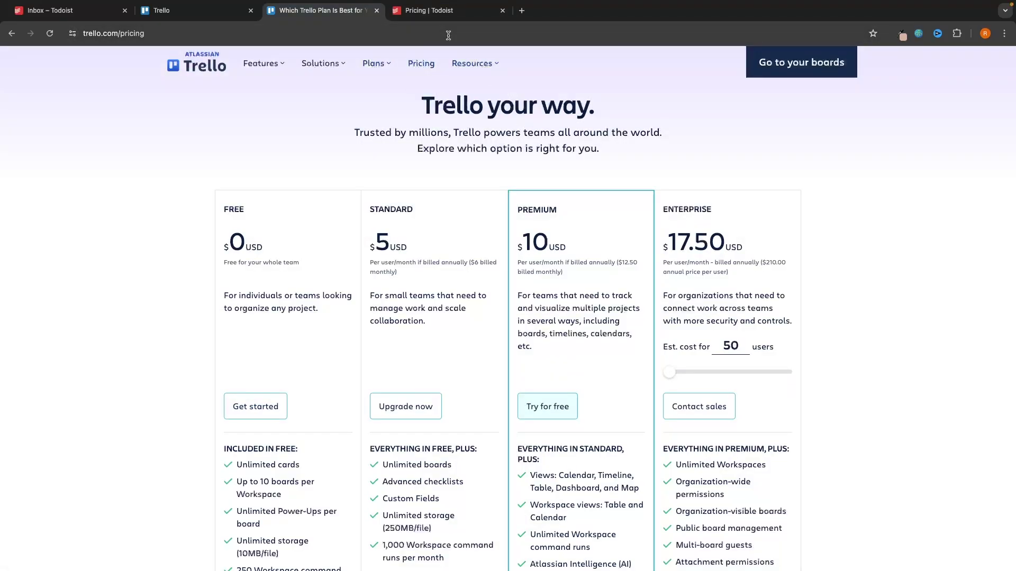
click(429, 10)
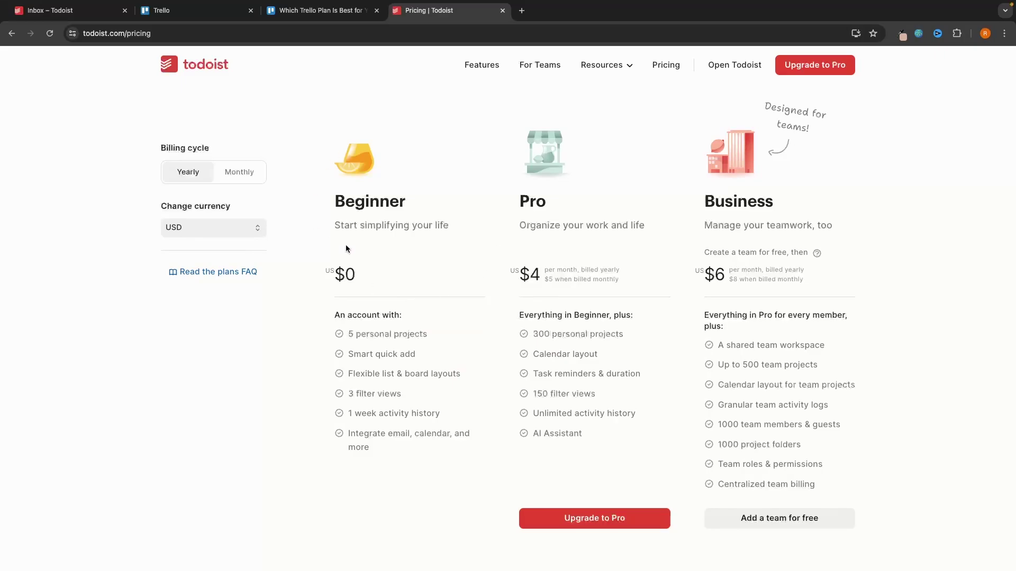
click(424, 209)
drag(402, 464, 329, 310)
Step: Examine the Free and Standard plans on the Trello pricing page, highlighting the Free plan's board limit and the Standard plan name
click(323, 11)
scroll(328, 278, down, 3)
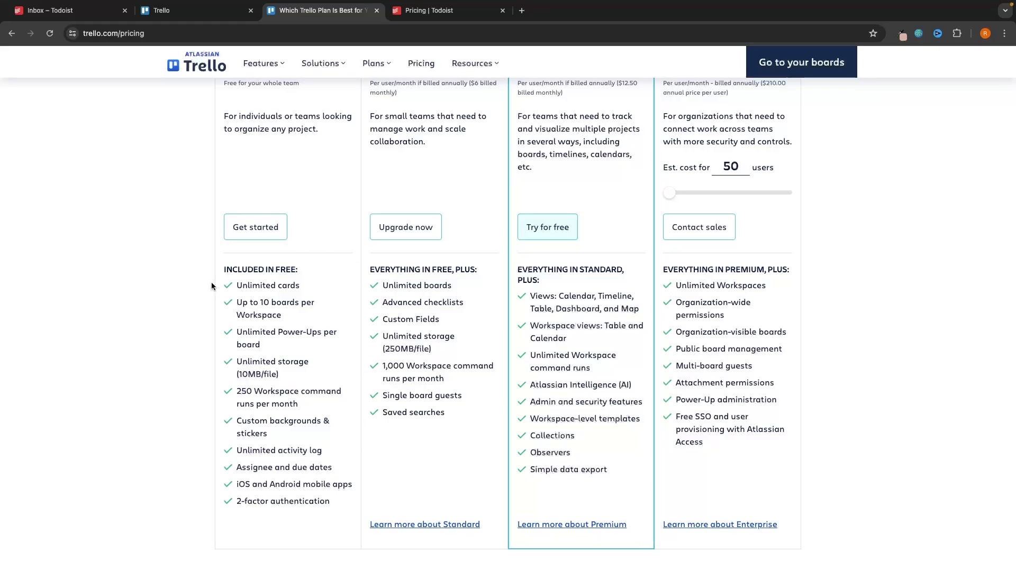
scroll(342, 315, up, 4)
scroll(342, 316, down, 1)
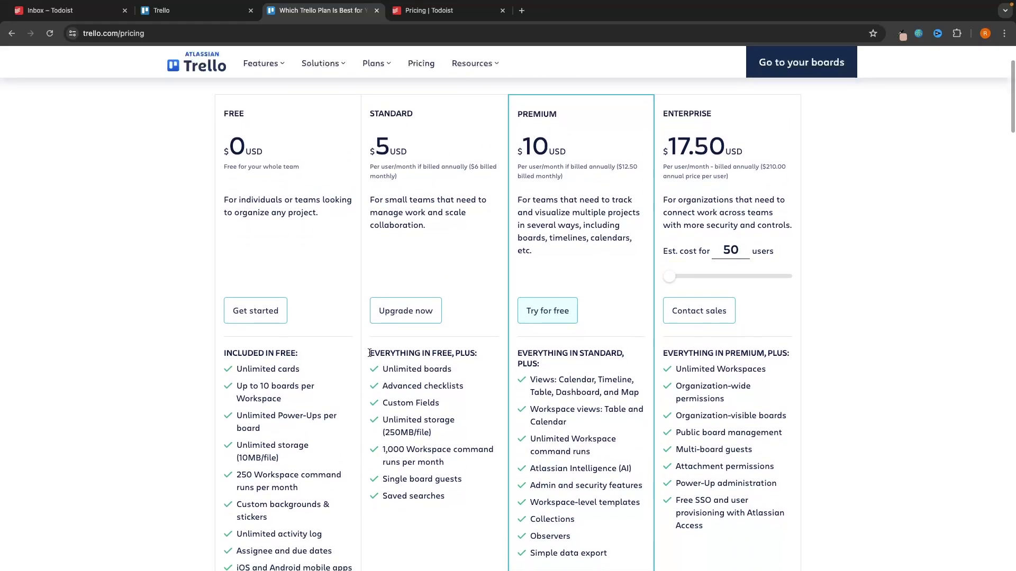
drag(230, 385, 286, 401)
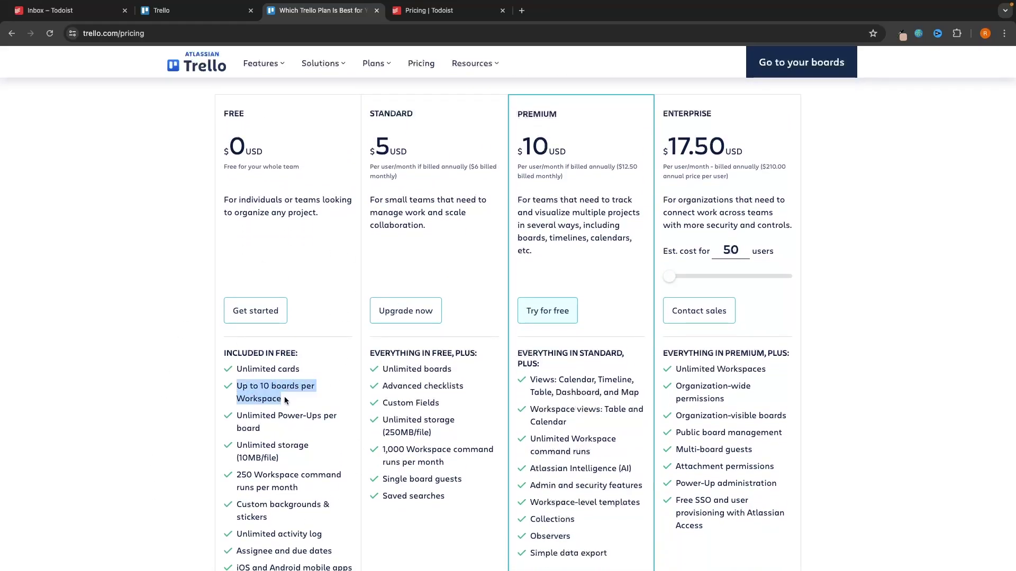
click(321, 373)
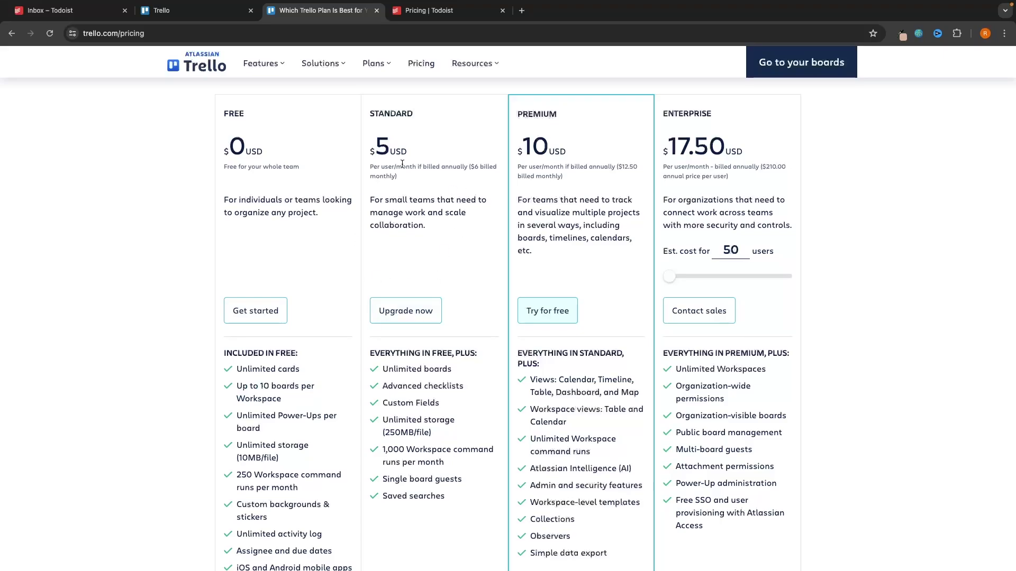
scroll(443, 195, down, 1)
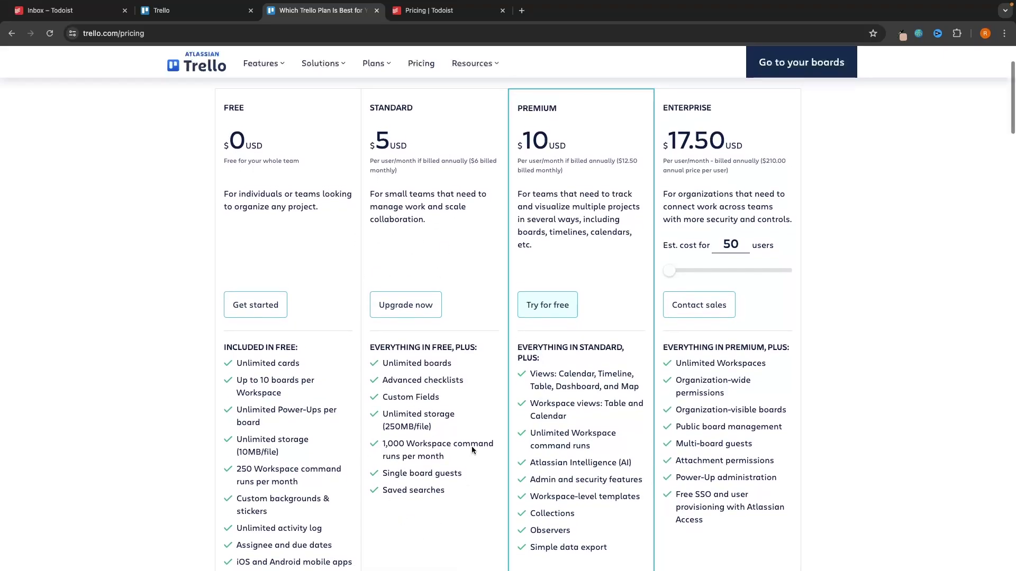
scroll(472, 446, up, 2)
drag(369, 132, 441, 131)
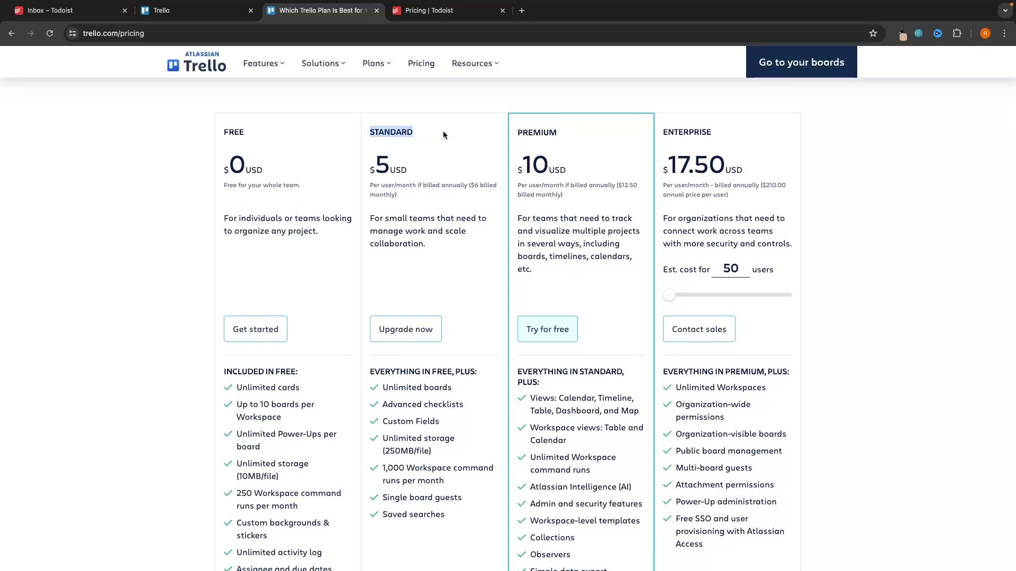
click(402, 140)
Step: Compare the Todoist Pro and Business plans with Trello Premium, highlighting Premium's monthly billing price
click(429, 10)
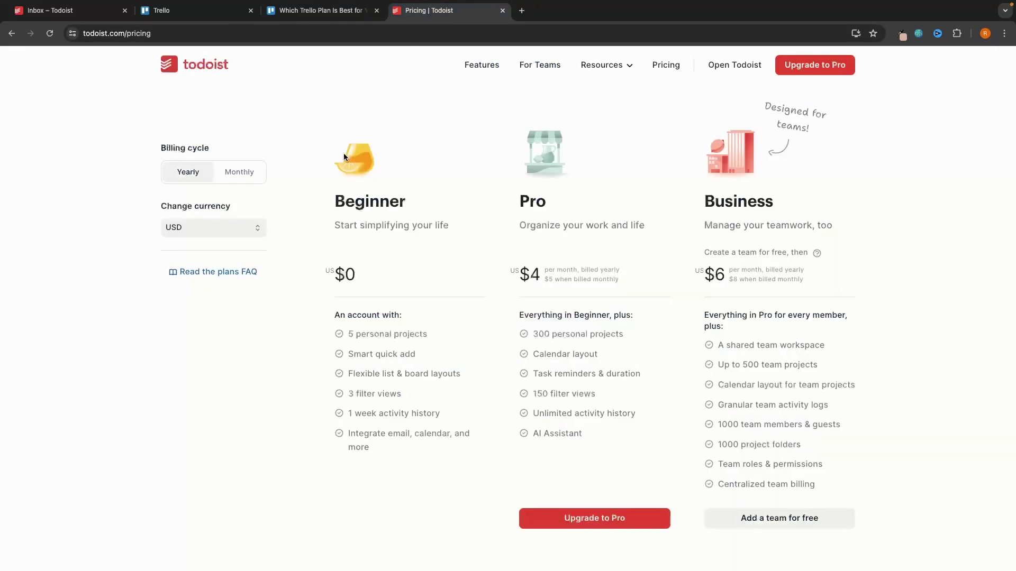
mouse_move(606, 338)
key(ctrl+shift+Tab)
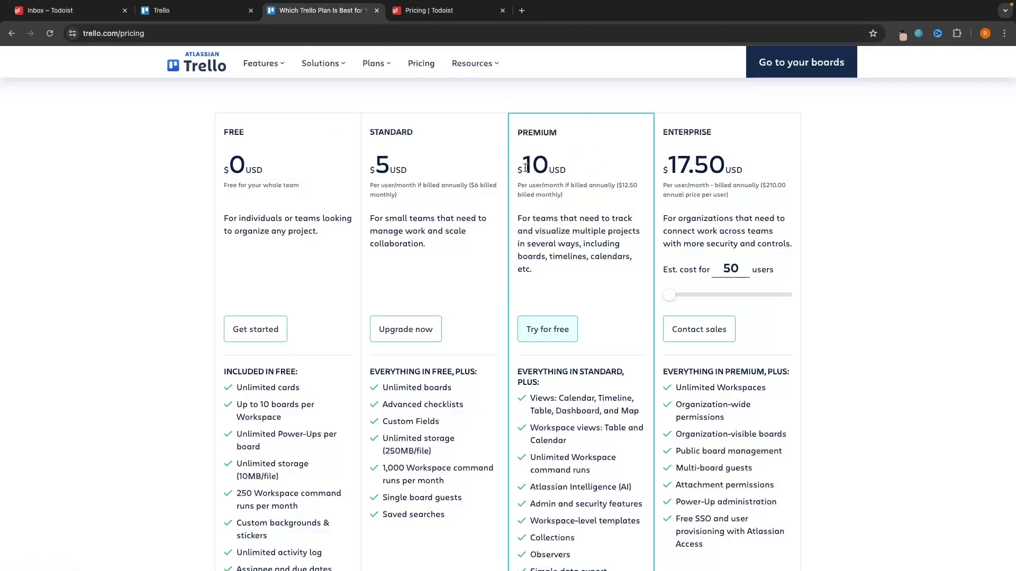
drag(519, 168, 618, 192)
click(596, 185)
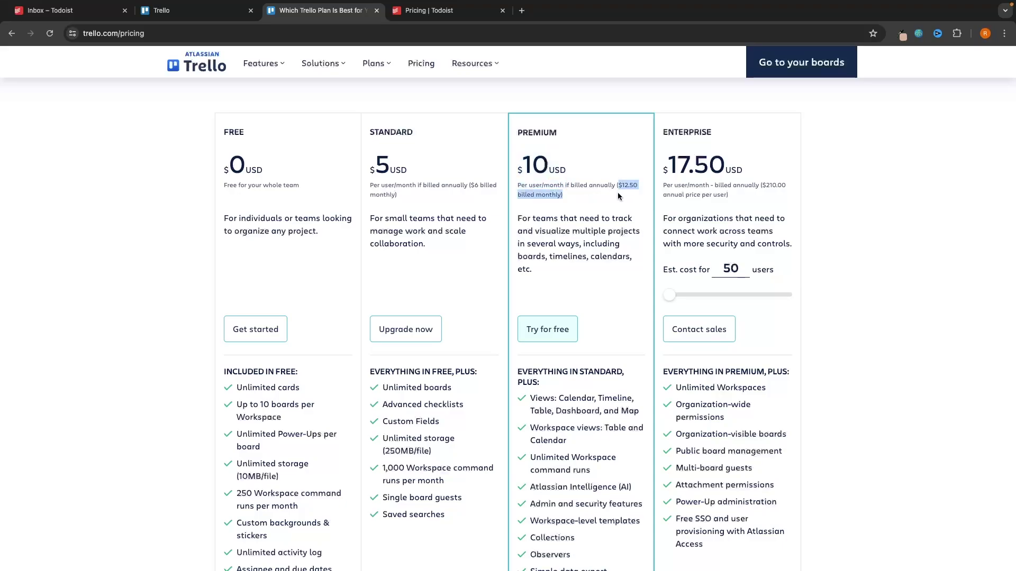
key(ctrl+Tab)
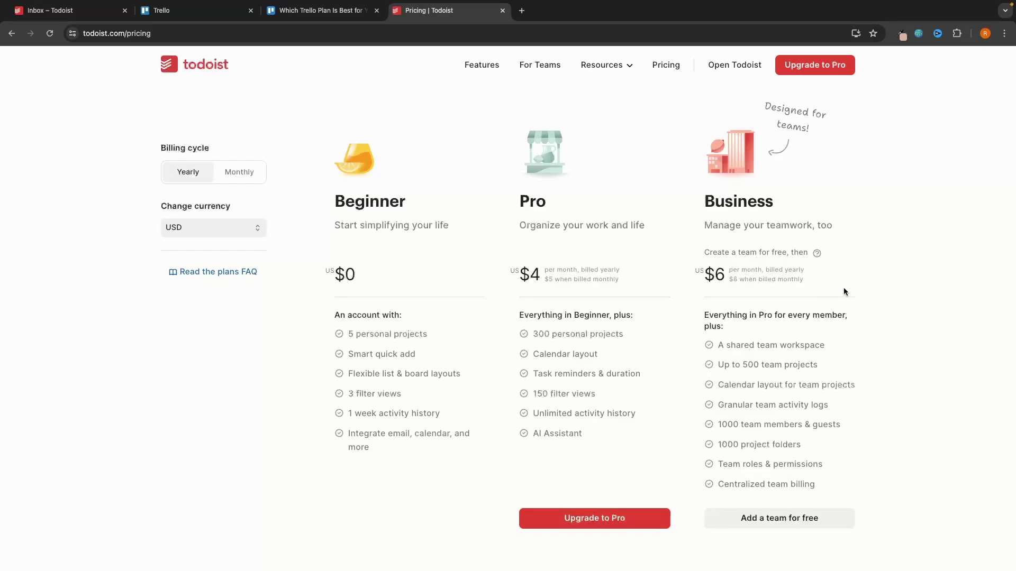
Step: Go from the pricing pages to the Trello boards page and the Todoist app, and dismiss the Todoist for macOS offer
key(ctrl+shift+Tab)
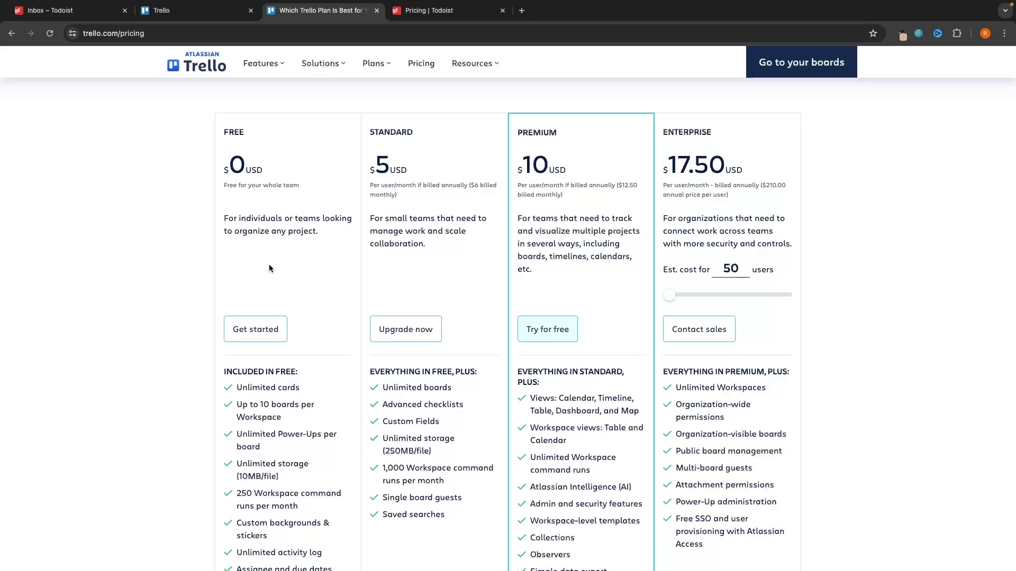
click(768, 69)
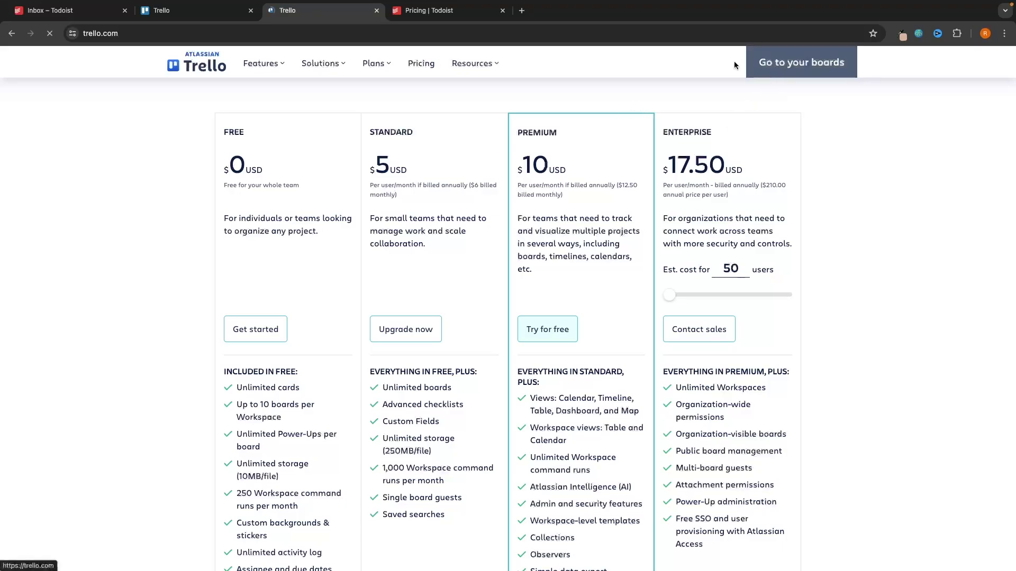
click(471, 5)
click(733, 64)
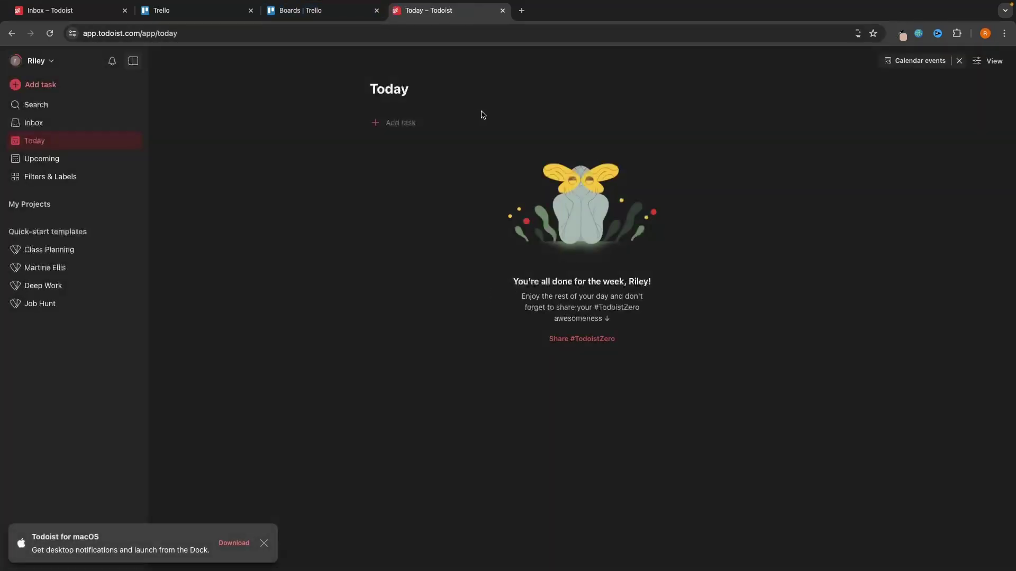
click(269, 542)
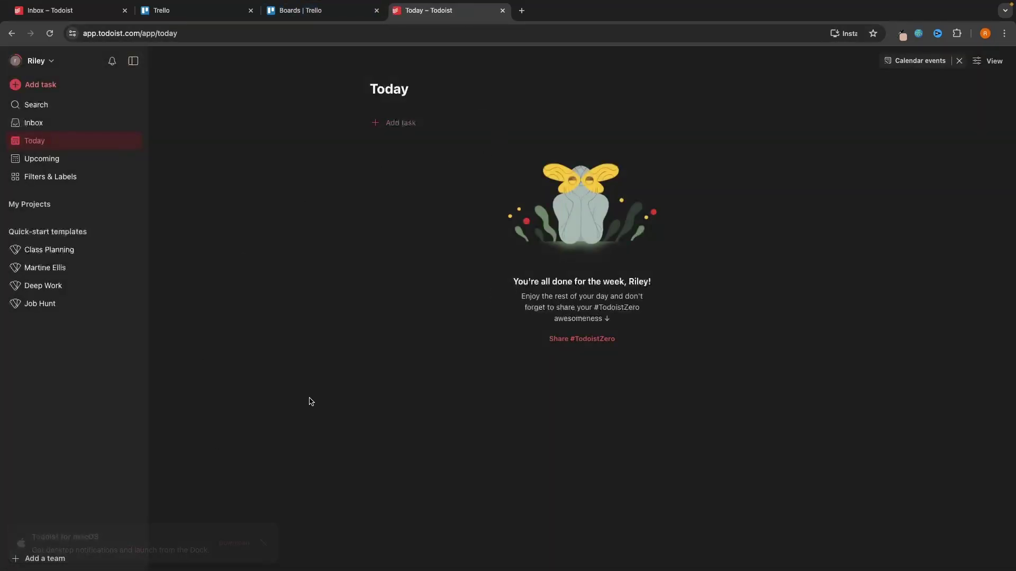
Step: Compare the layout of the Trello boards page with the Todoist Today view
click(302, 11)
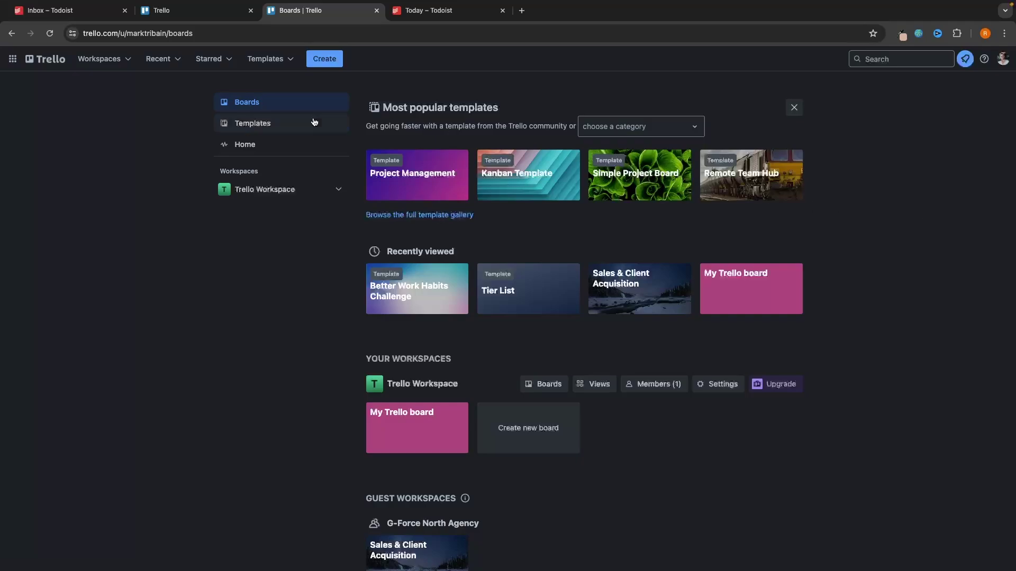
click(428, 10)
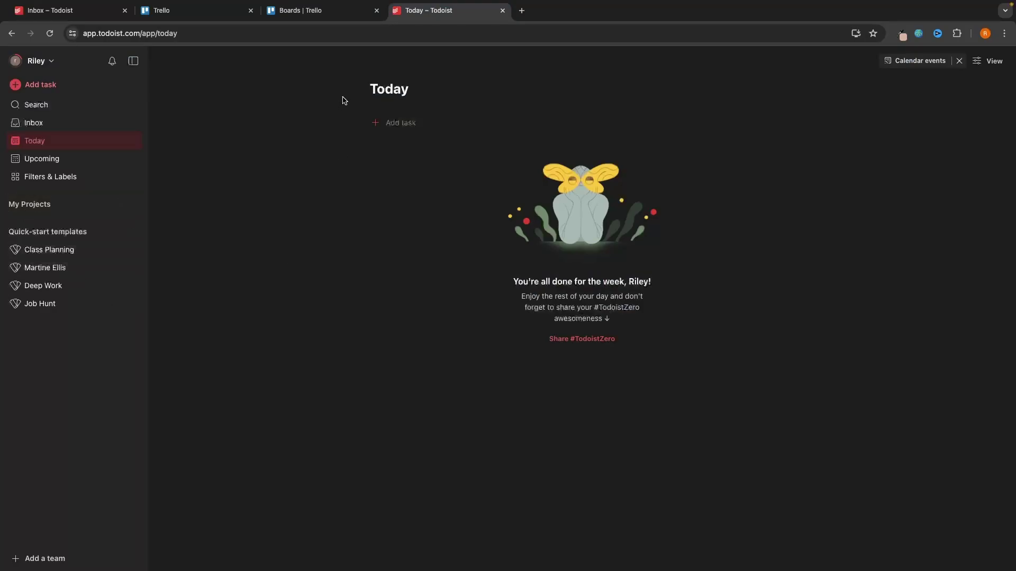
click(342, 12)
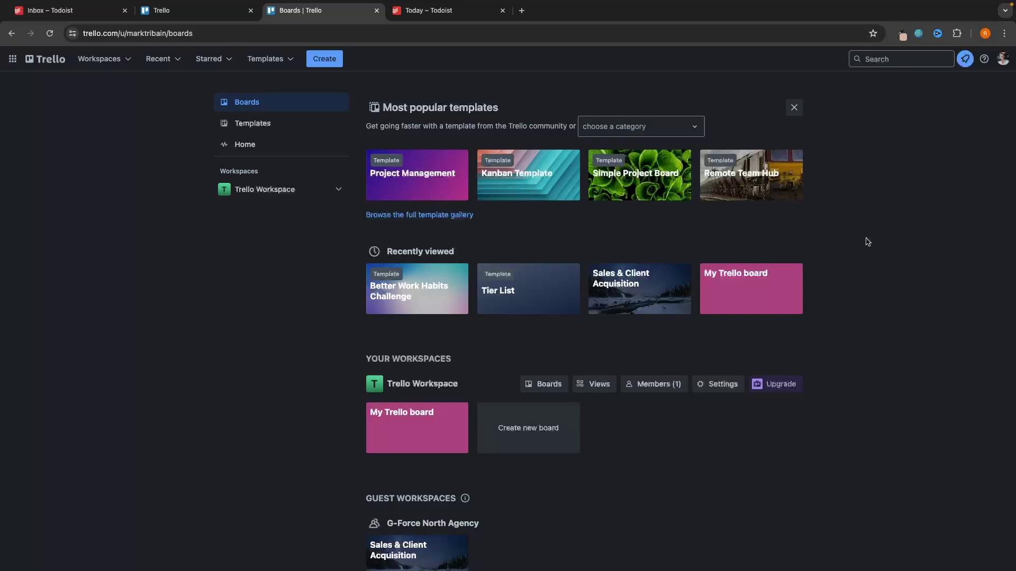
Step: Open the New Hire Onboarding template from the Trello template gallery and examine its description and board preview
click(290, 122)
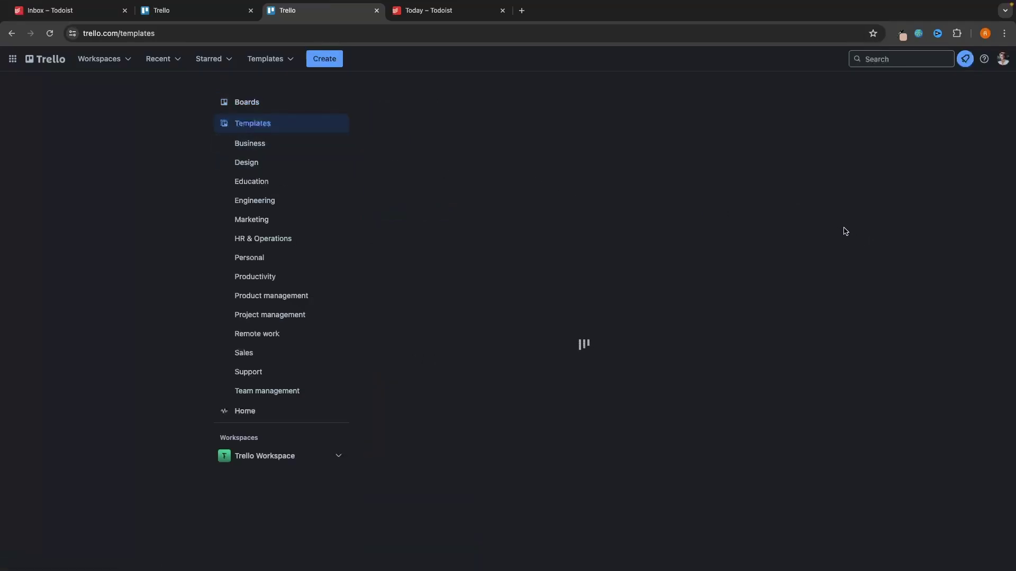
scroll(862, 256, down, 2)
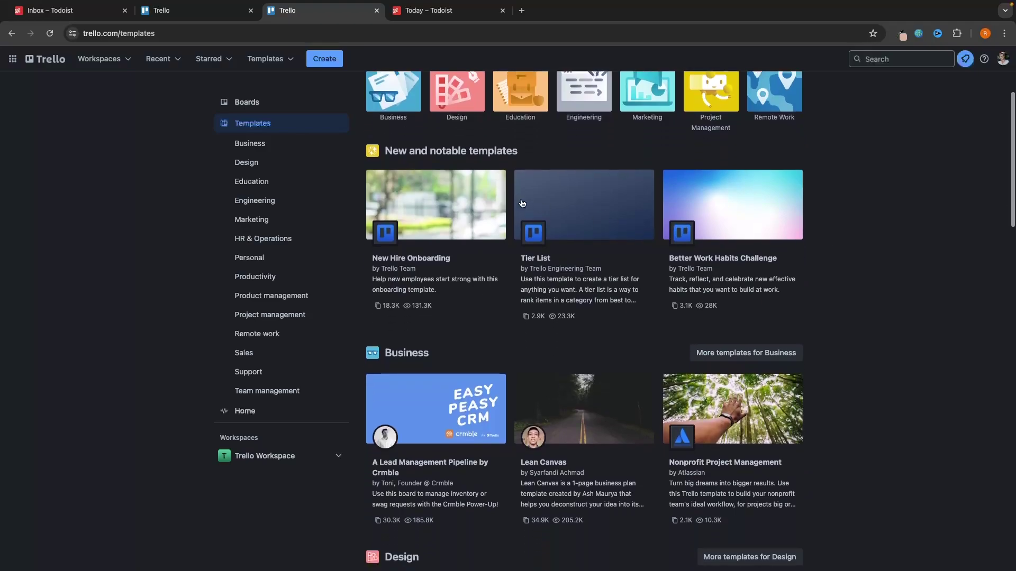
click(460, 214)
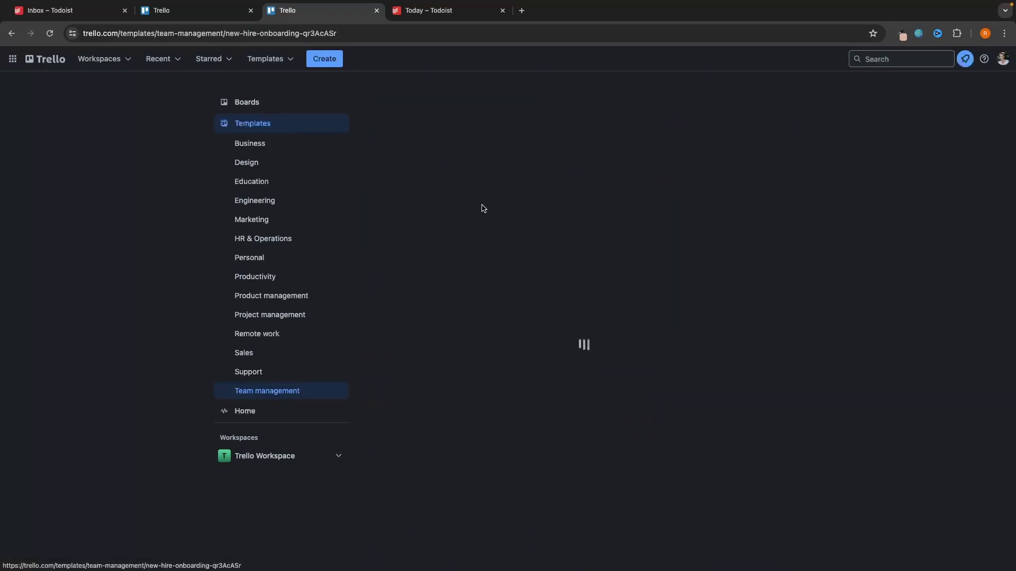
scroll(638, 300, down, 3)
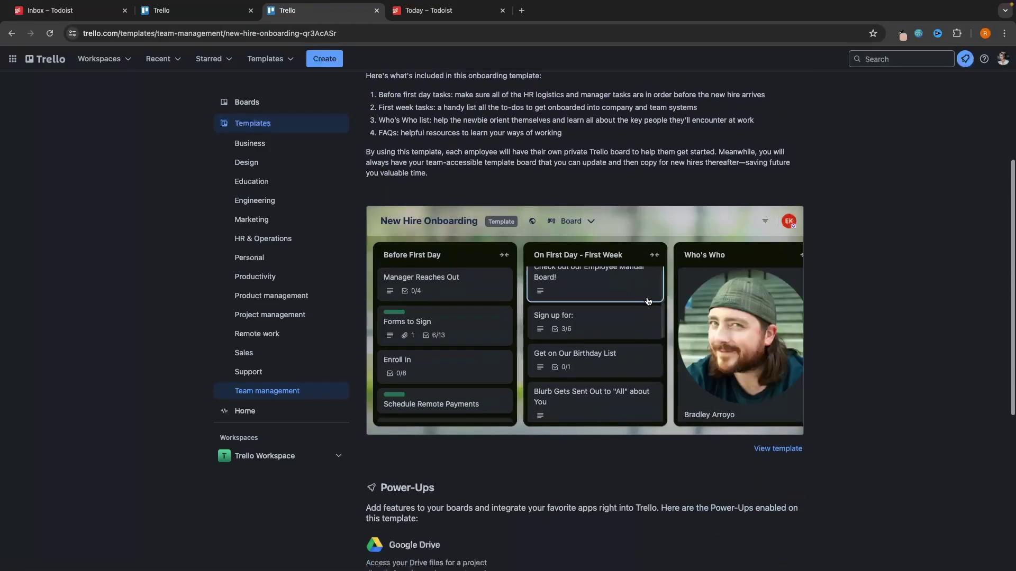
scroll(657, 305, down, 1)
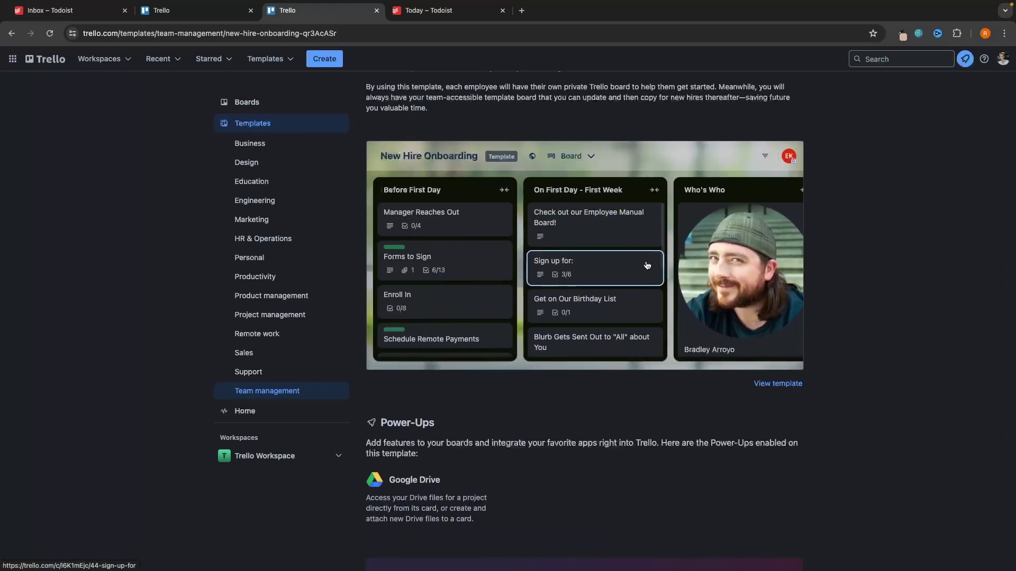
scroll(647, 265, up, 2)
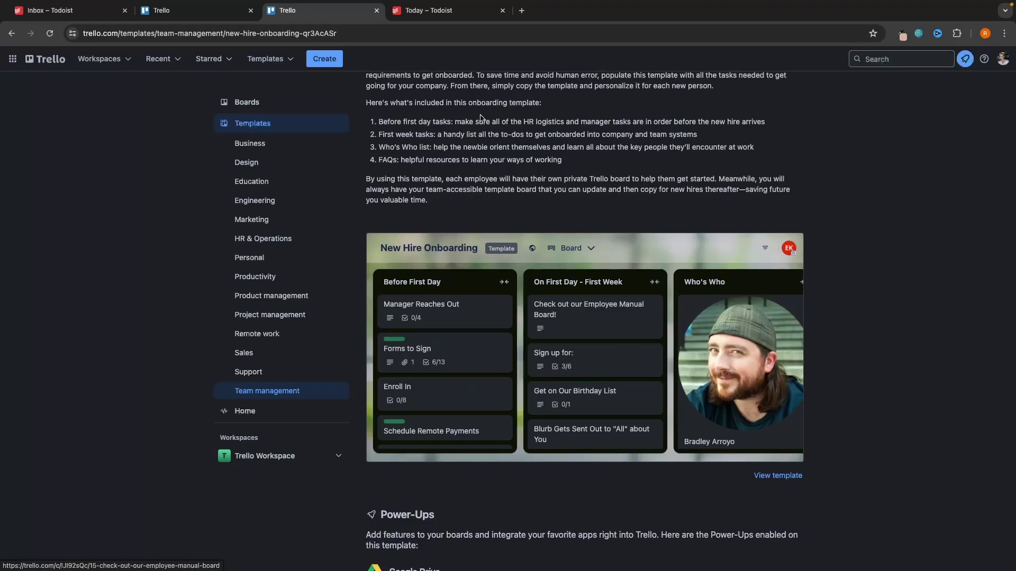
Step: Switch to Todoist, browse its featured templates and preview the columns of the Development Workflow template
click(446, 12)
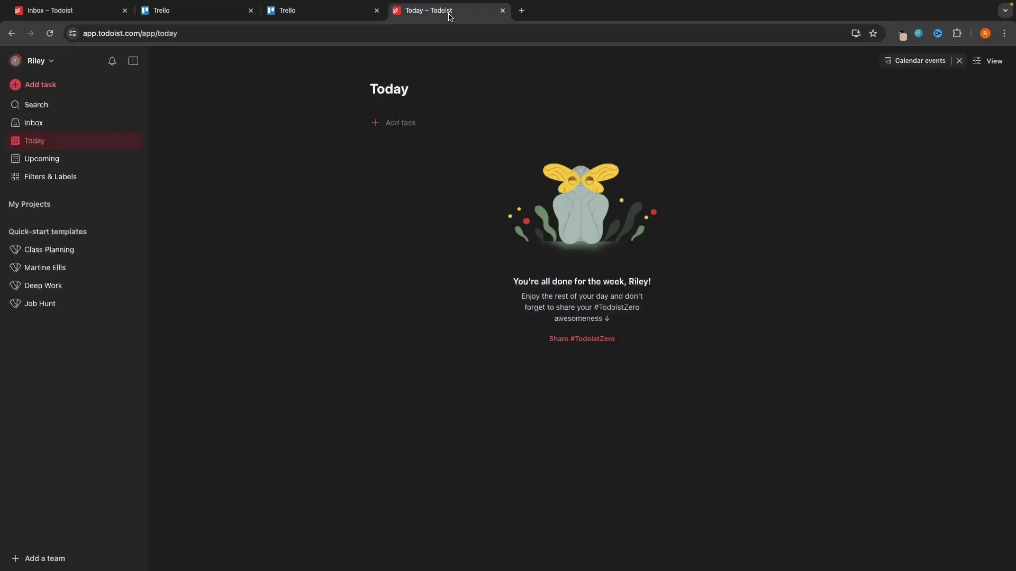
click(117, 206)
click(150, 257)
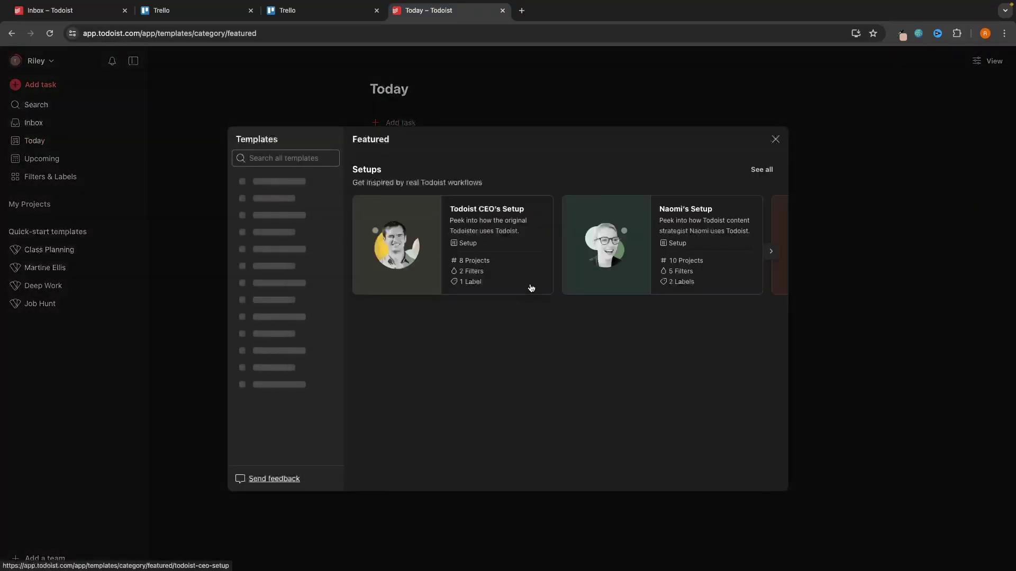
scroll(586, 310, down, 8)
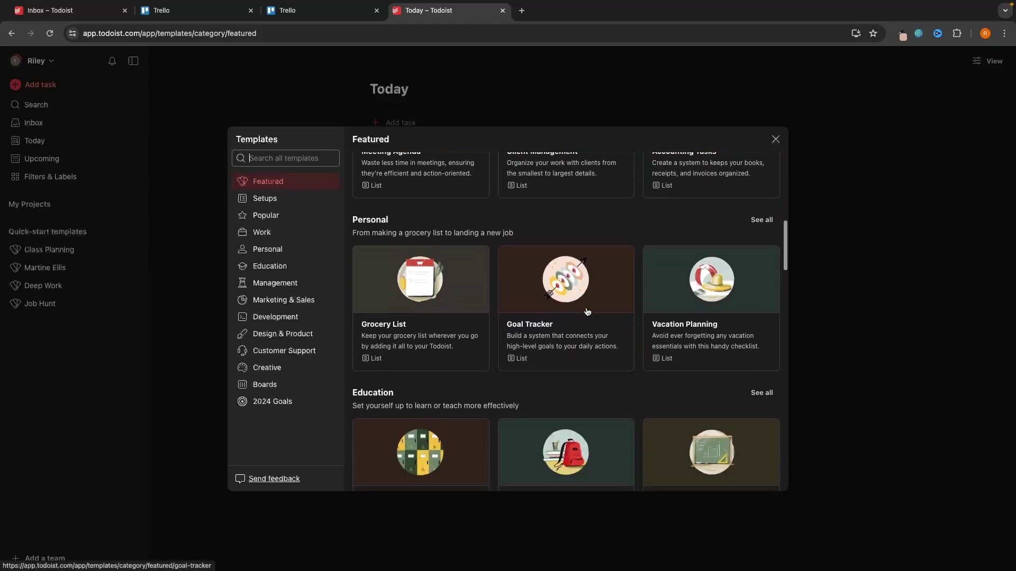
scroll(587, 312, down, 10)
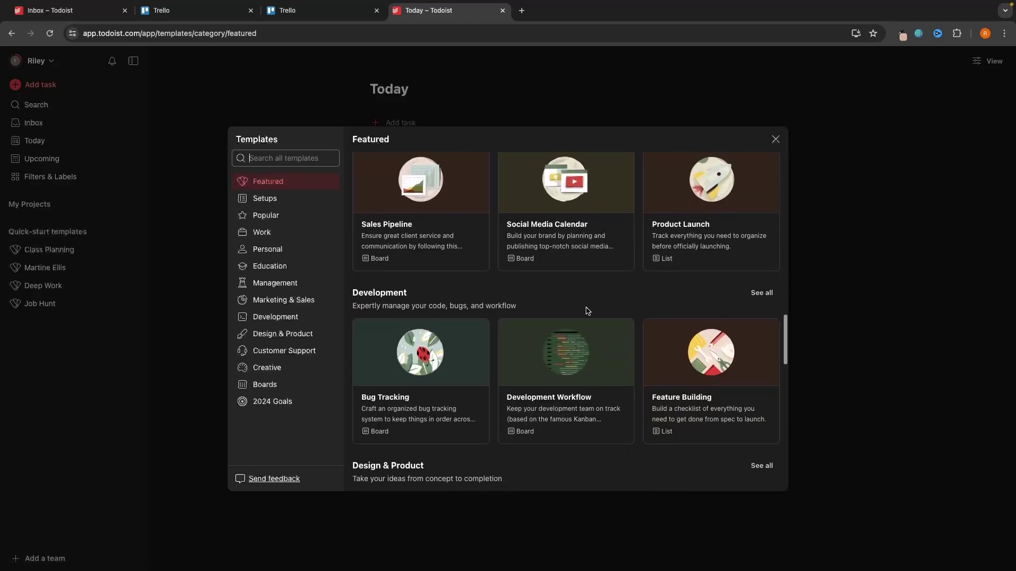
click(591, 318)
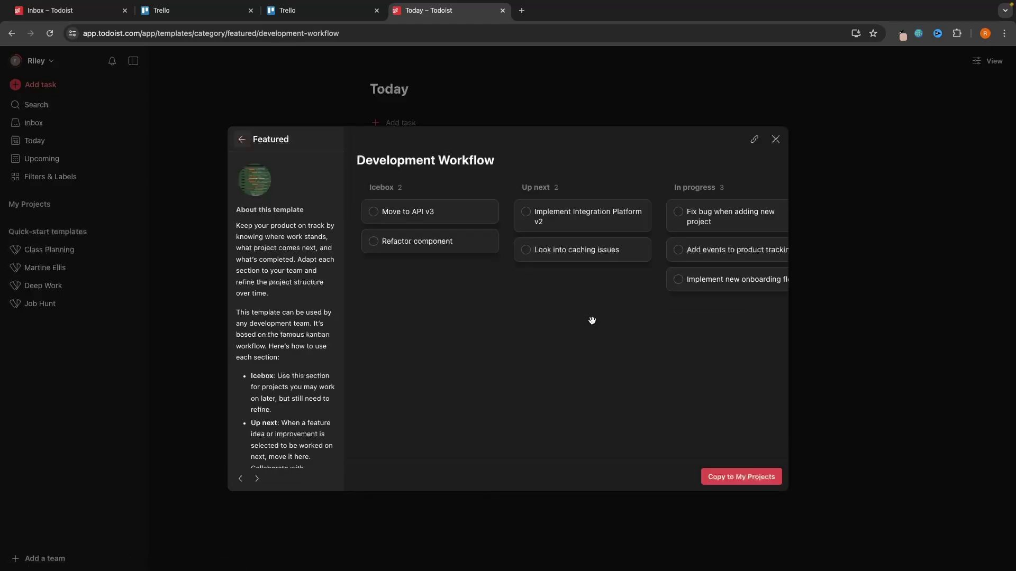
scroll(622, 311, right, 6)
scroll(622, 311, left, 5)
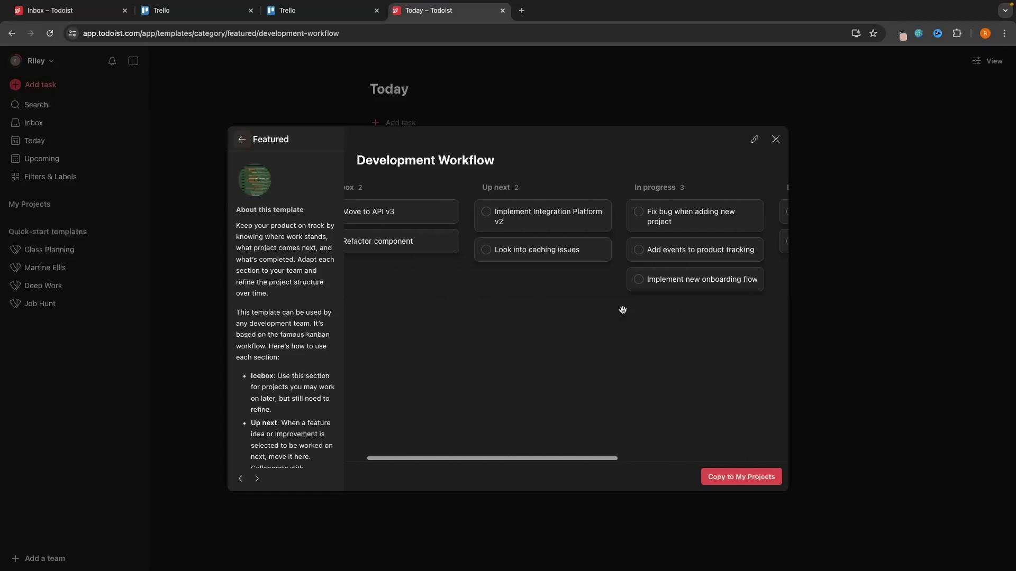
Step: Look through the remaining lists of Trello's New Hire Onboarding preview, go back to the template gallery and return to Todoist
click(324, 12)
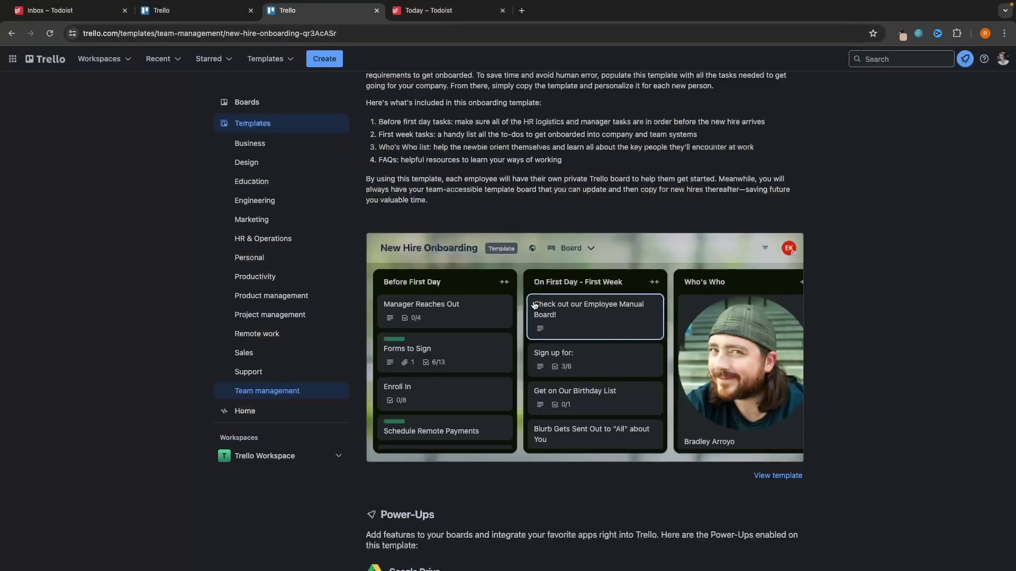
scroll(534, 306, right, 5)
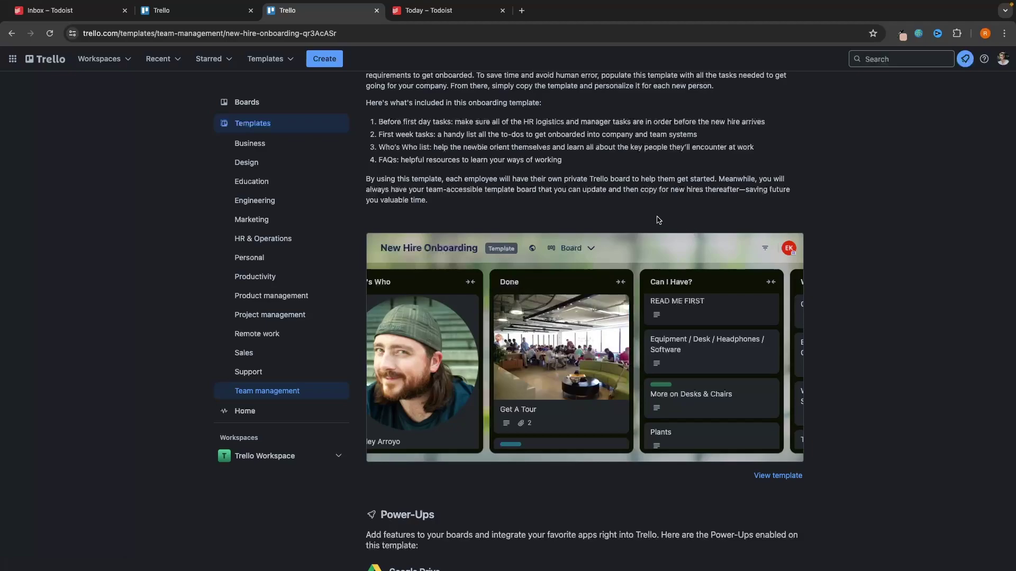
key(alt+Left)
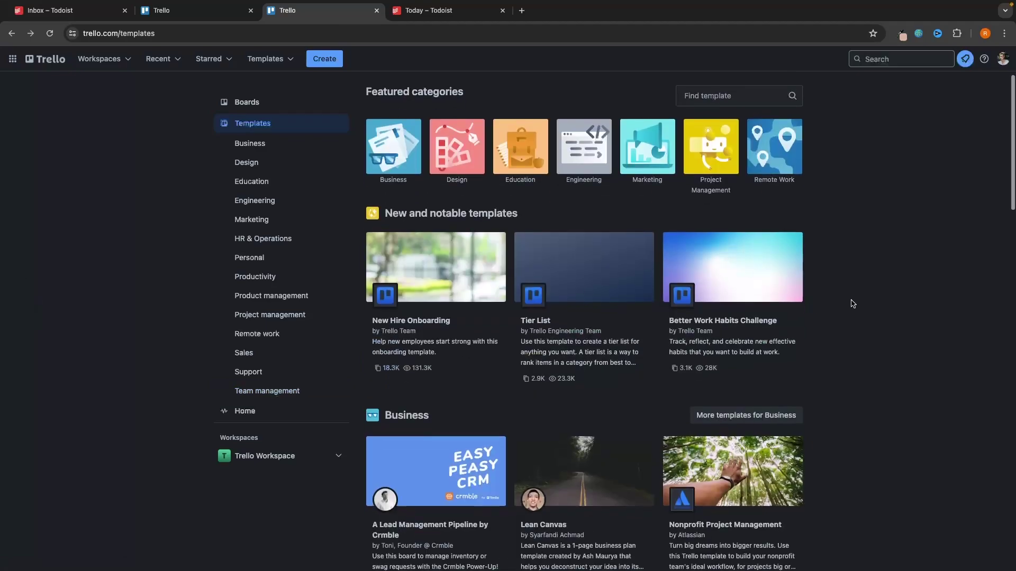
scroll(853, 304, down, 1)
click(466, 13)
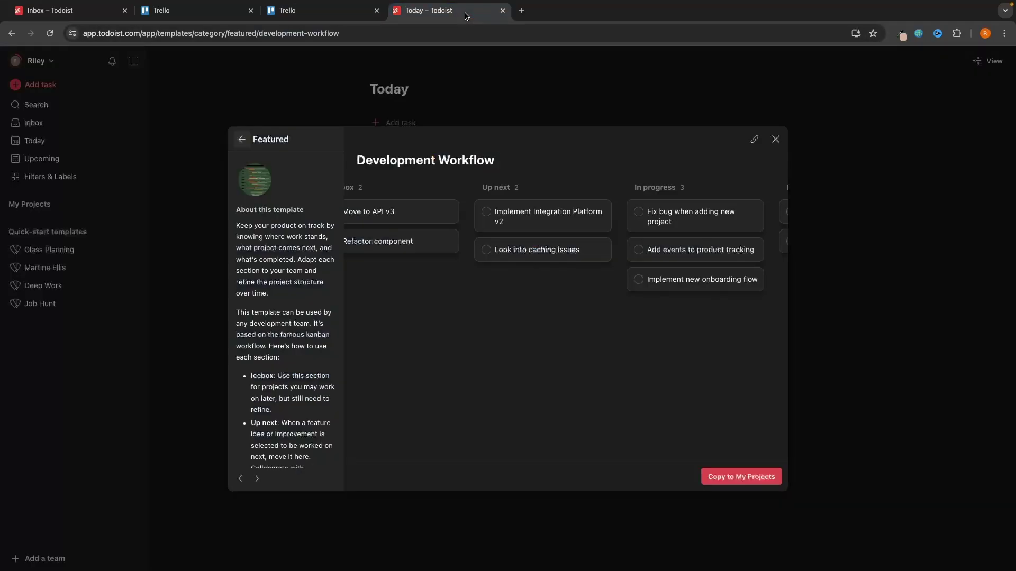
Step: Go back to Todoist's featured templates, look through the contents of the Project Tracker template and return to the featured list
click(319, 151)
scroll(446, 351, down, 1)
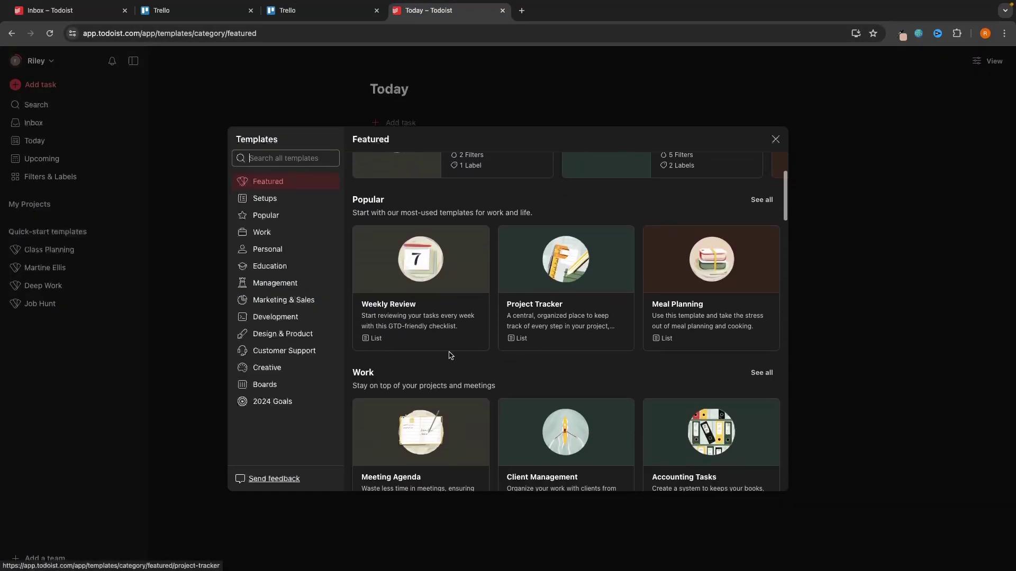
click(524, 340)
scroll(496, 302, down, 5)
scroll(496, 302, down, 3)
scroll(495, 302, up, 10)
click(241, 139)
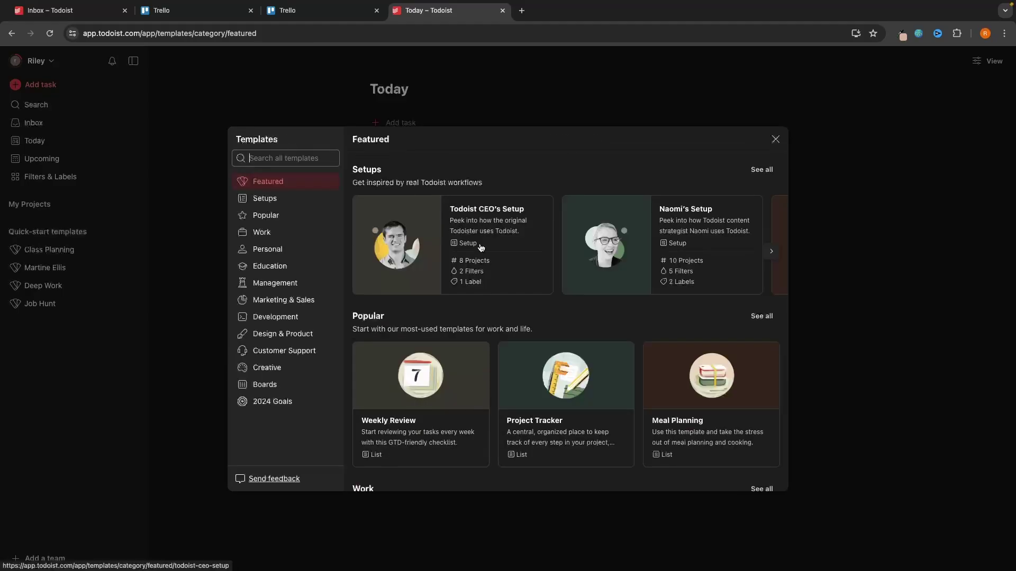
Step: Open the Student Project template from Todoist's Education templates and preview its board columns
scroll(521, 302, down, 10)
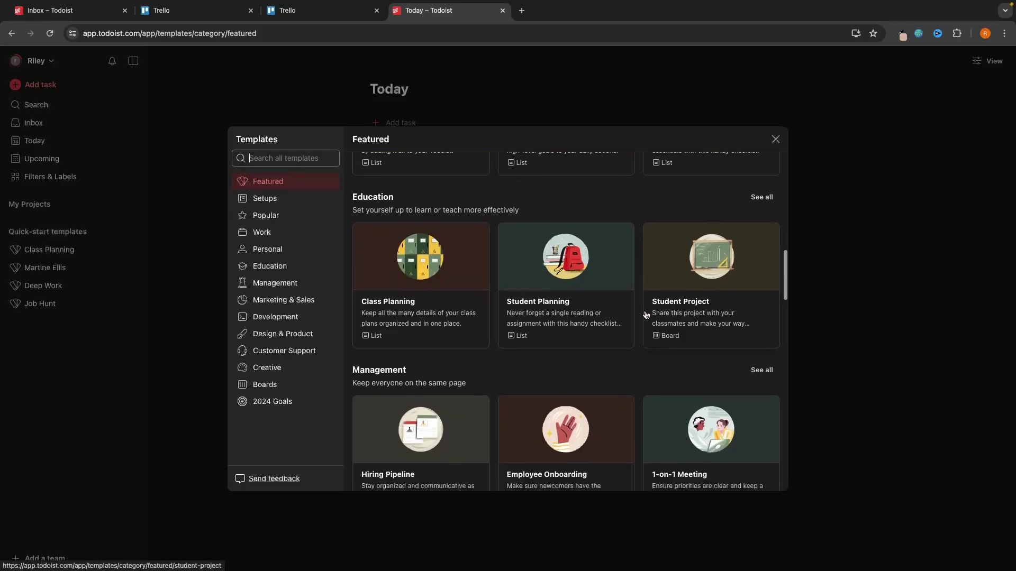
click(646, 315)
scroll(550, 265, right, 5)
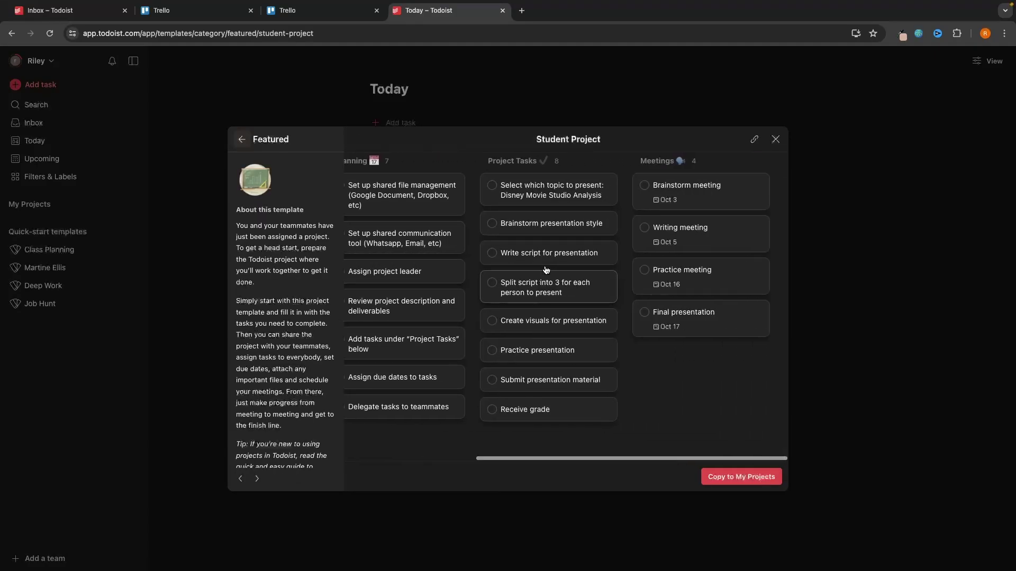
Step: Switch to Trello and browse the template gallery's categories from Business down to Project management
key(ctrl+shift+Tab)
scroll(517, 229, down, 4)
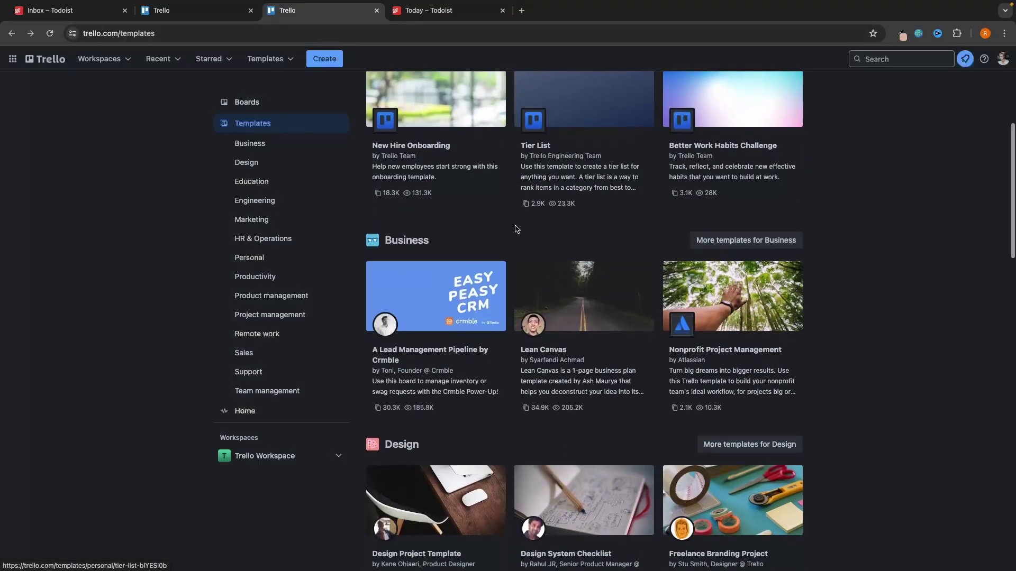
scroll(847, 326, down, 5)
scroll(850, 328, down, 6)
scroll(444, 262, down, 4)
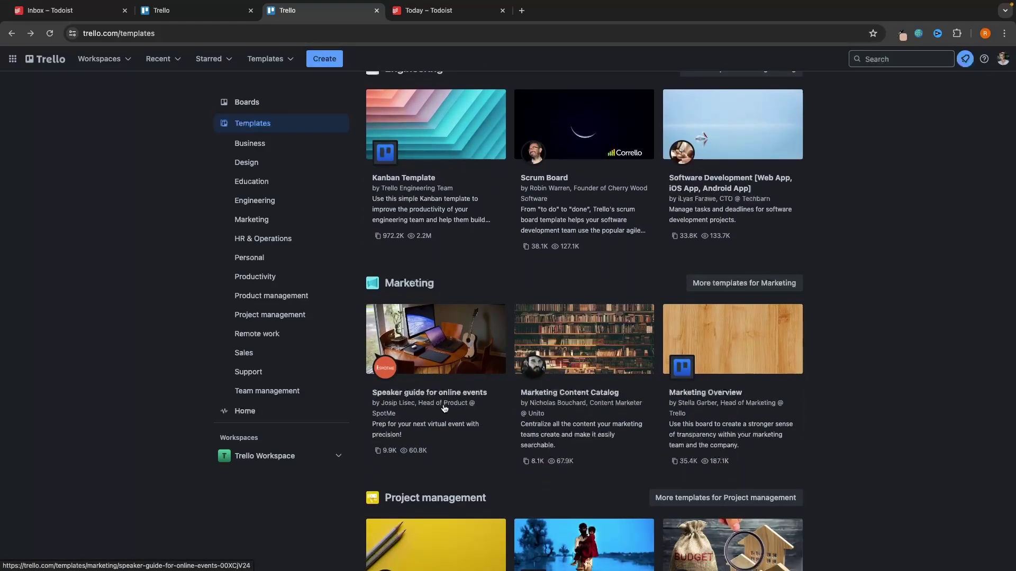
scroll(445, 374, down, 2)
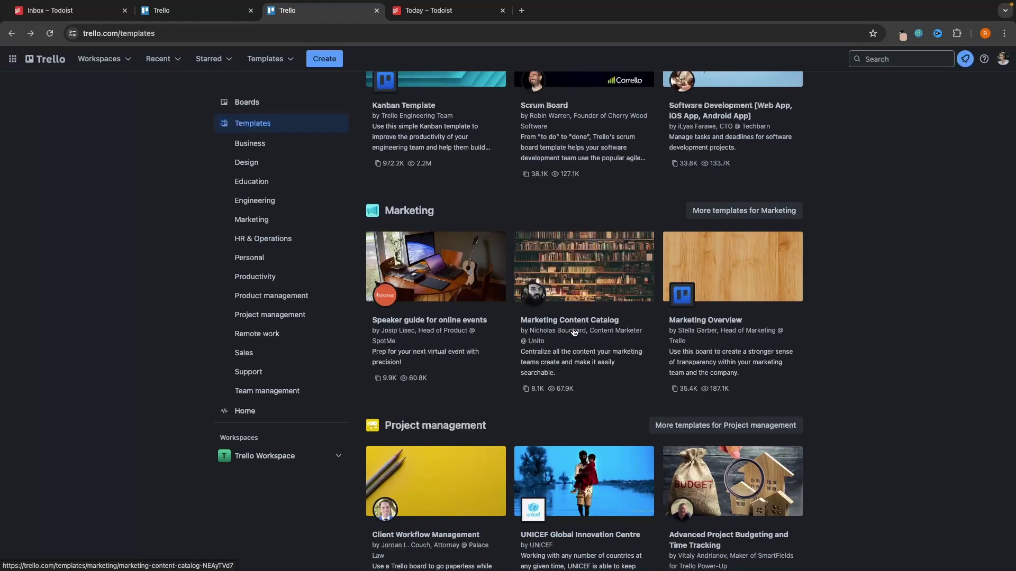
scroll(901, 297, up, 10)
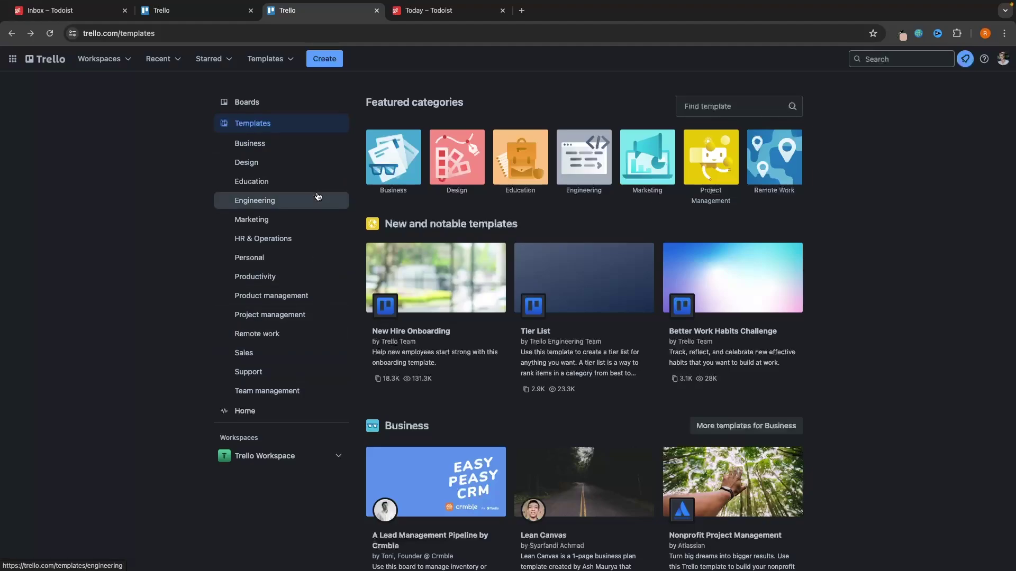
Step: Go to Trello's boards page and start creating a new board in Trello Workspace
click(263, 102)
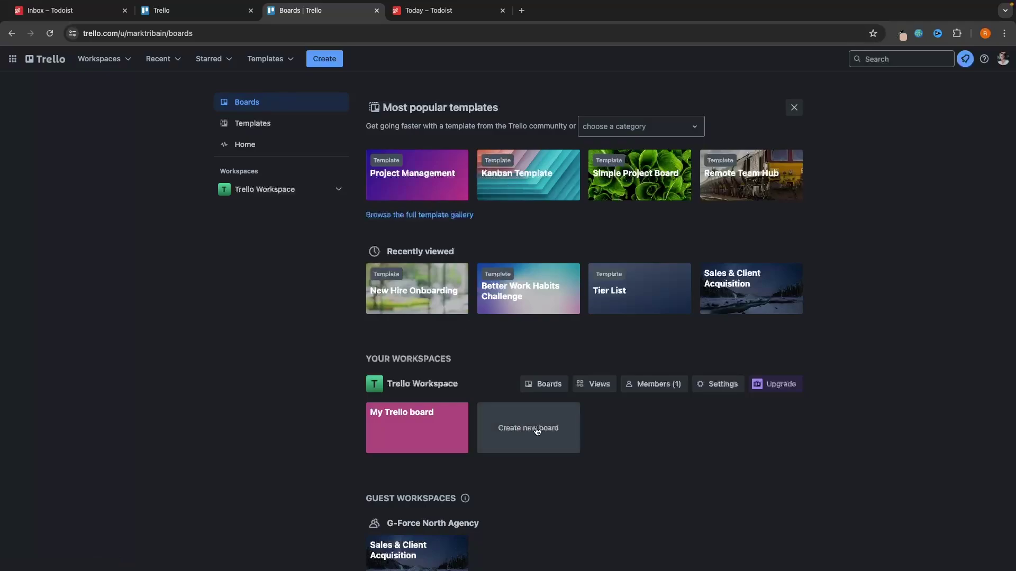
click(561, 423)
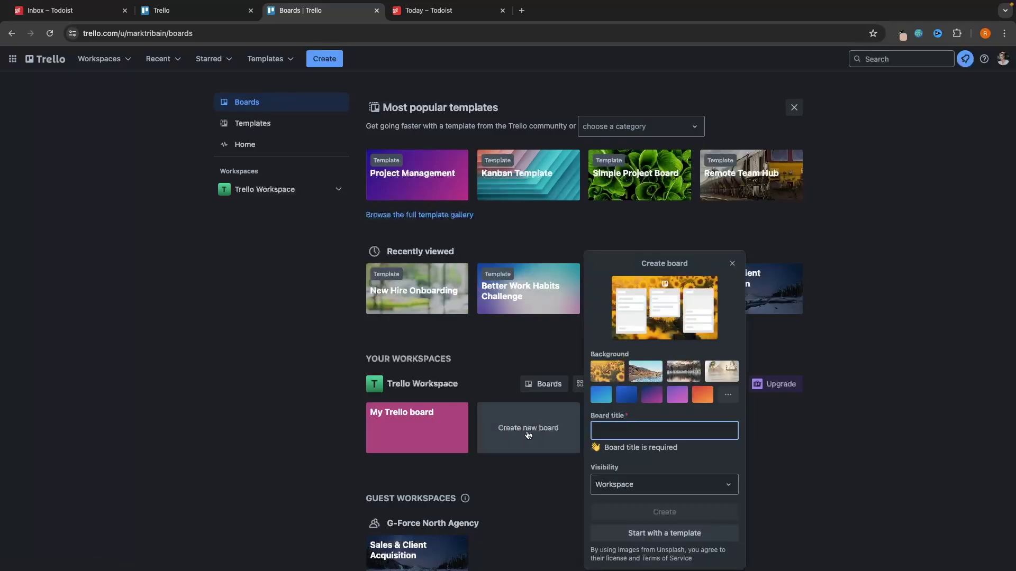
Step: Try out several of the preset color and photo backgrounds on the new board's preview
click(608, 395)
click(626, 394)
click(652, 395)
click(677, 395)
click(677, 373)
click(644, 372)
click(608, 372)
click(721, 372)
click(635, 369)
click(608, 372)
Step: Browse the full Unsplash photo collection and set the starry Milky Way sky as the new board's background
click(728, 394)
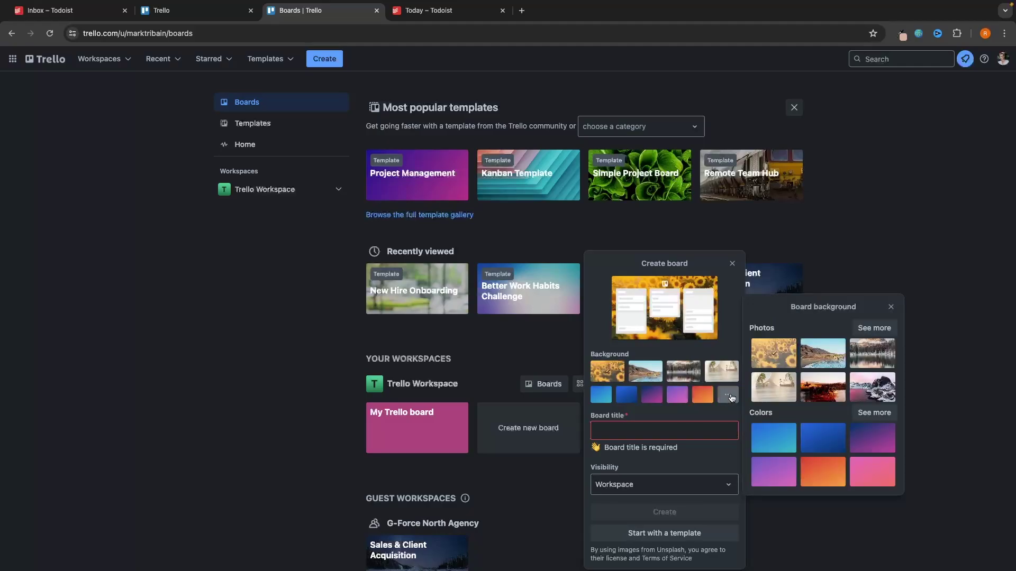
click(874, 328)
scroll(851, 285, down, 5)
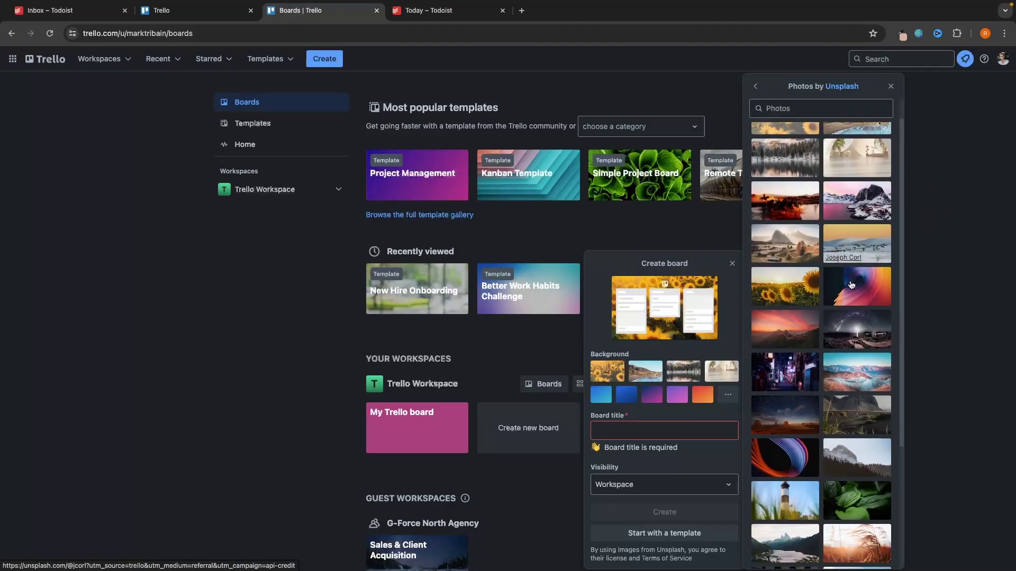
scroll(851, 286, down, 15)
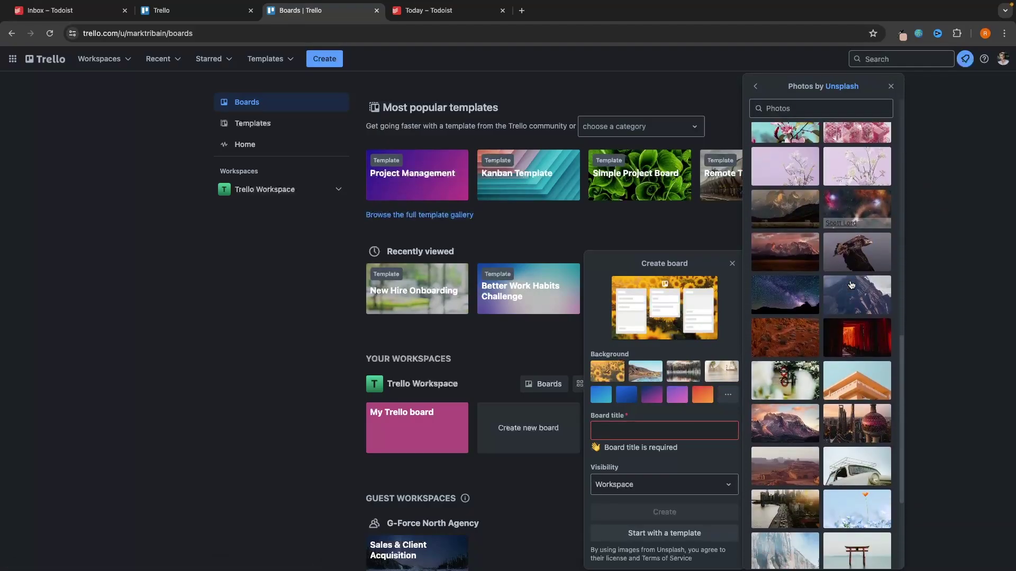
click(789, 256)
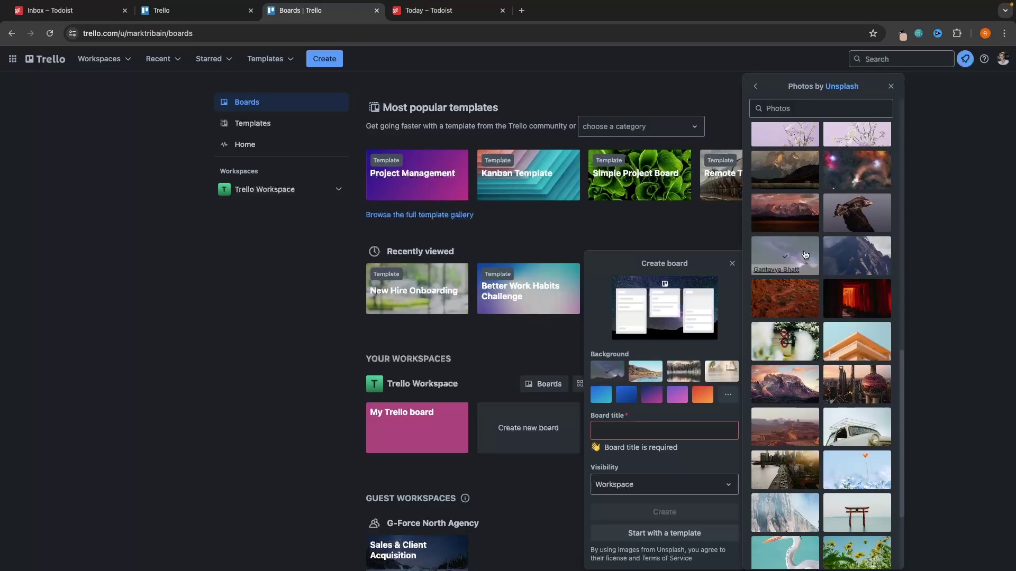
key(Escape)
Step: Title the board YouTube Content, create it with Workspace visibility and minimize the Jira promotion
click(645, 429)
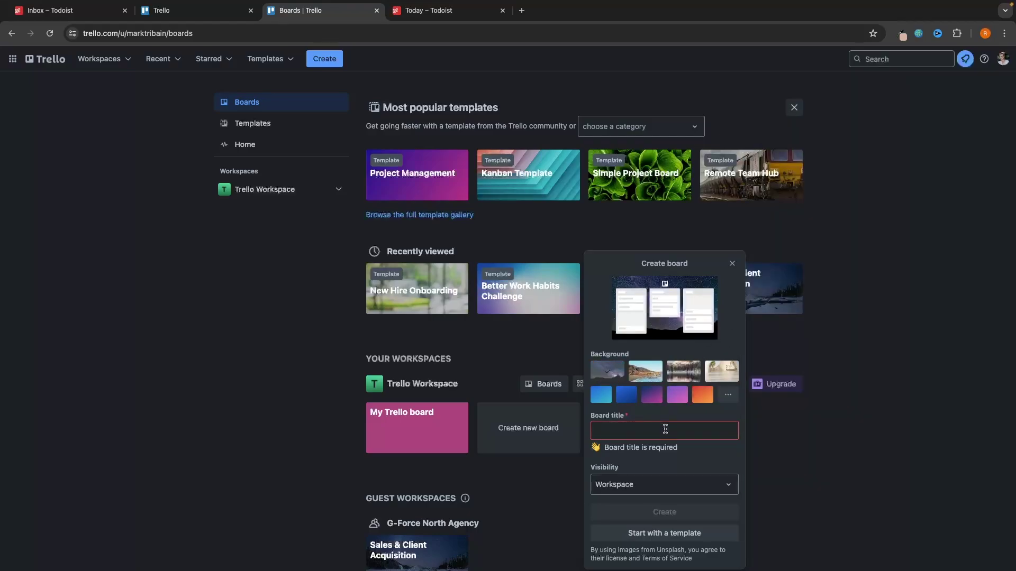
text(YouTube Content)
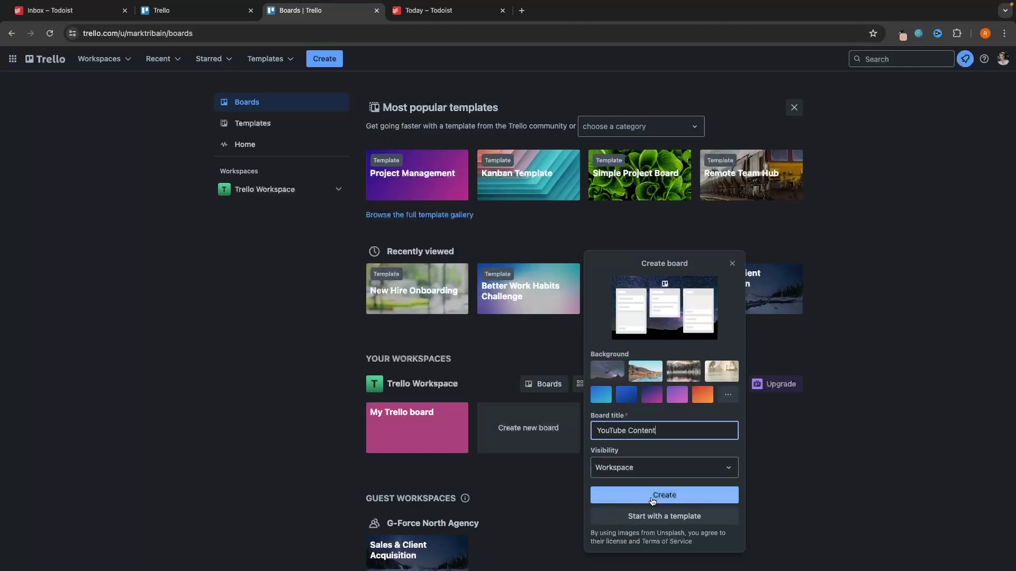
click(662, 497)
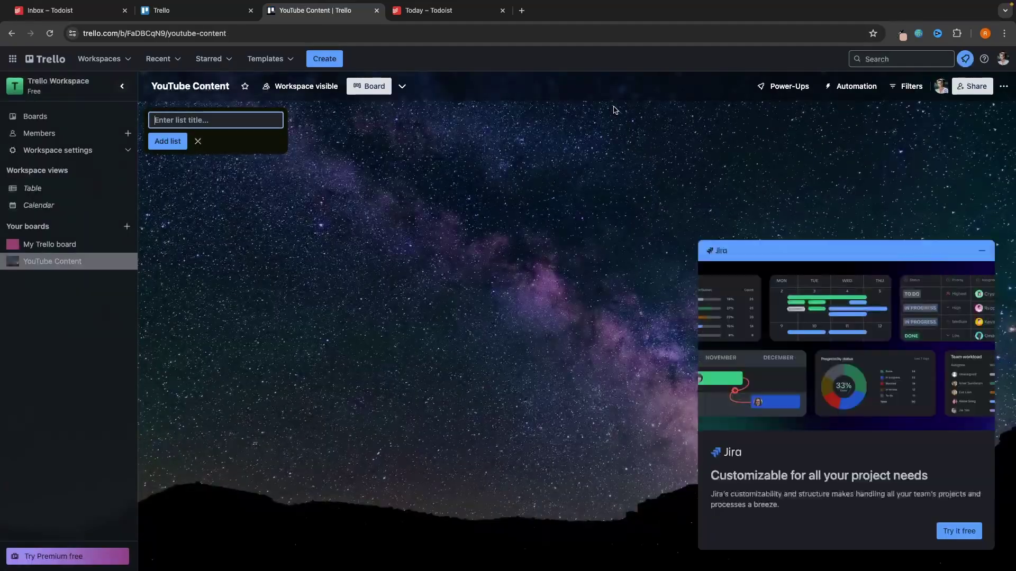
click(982, 251)
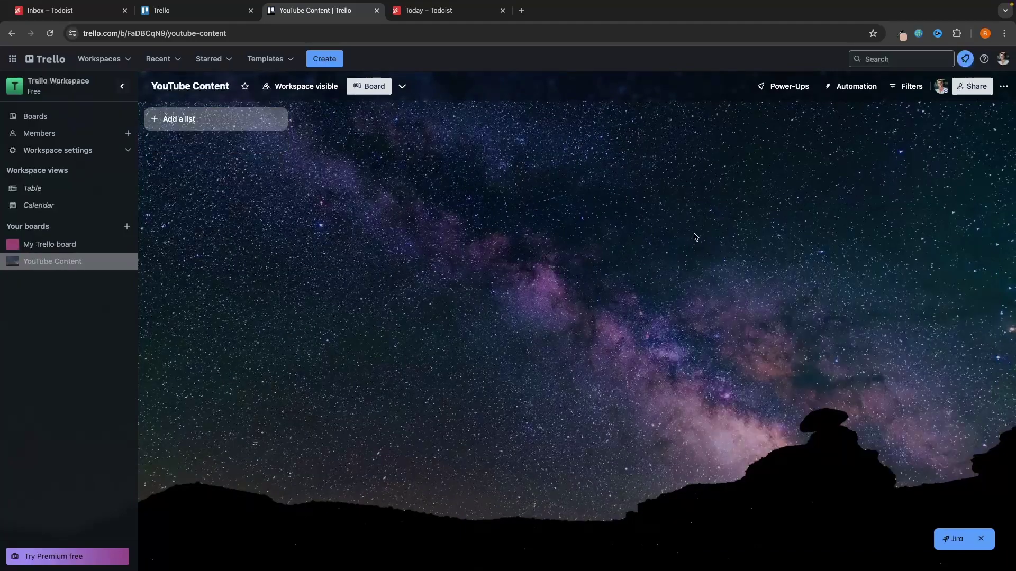
Step: Switch to Todoist, close the template preview and start a new project named YouTube Content under My Projects
click(432, 11)
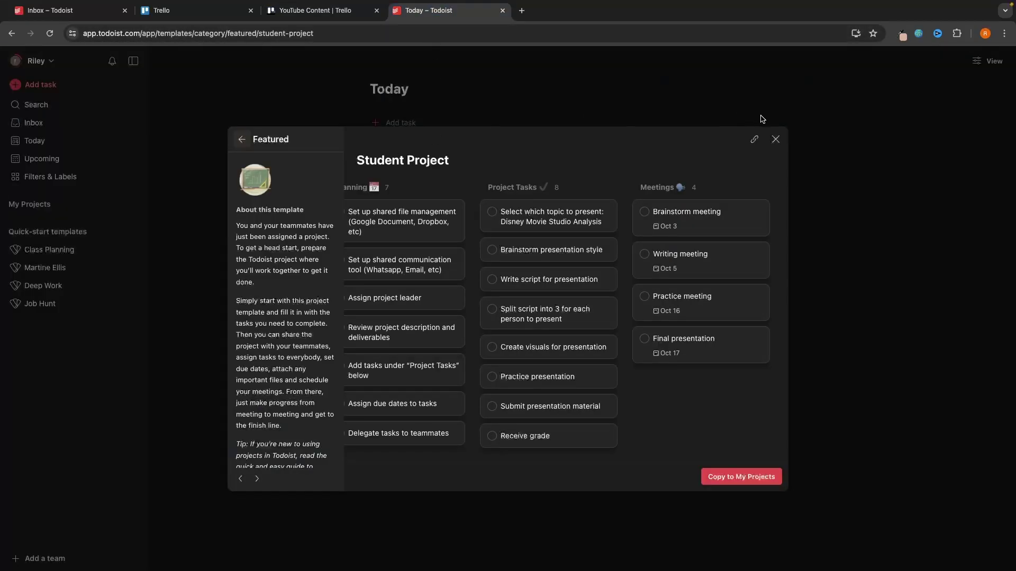
click(774, 138)
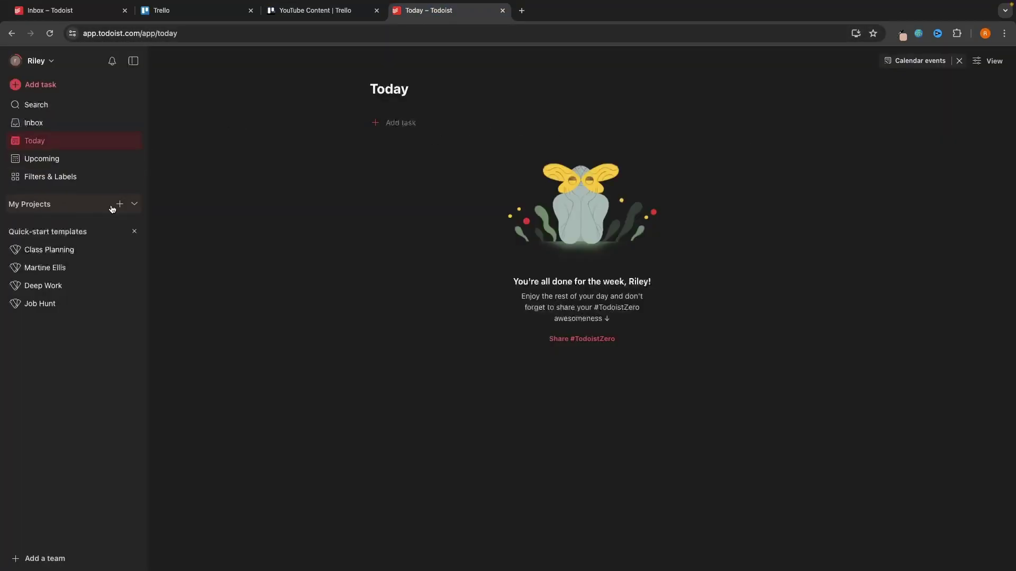
click(116, 205)
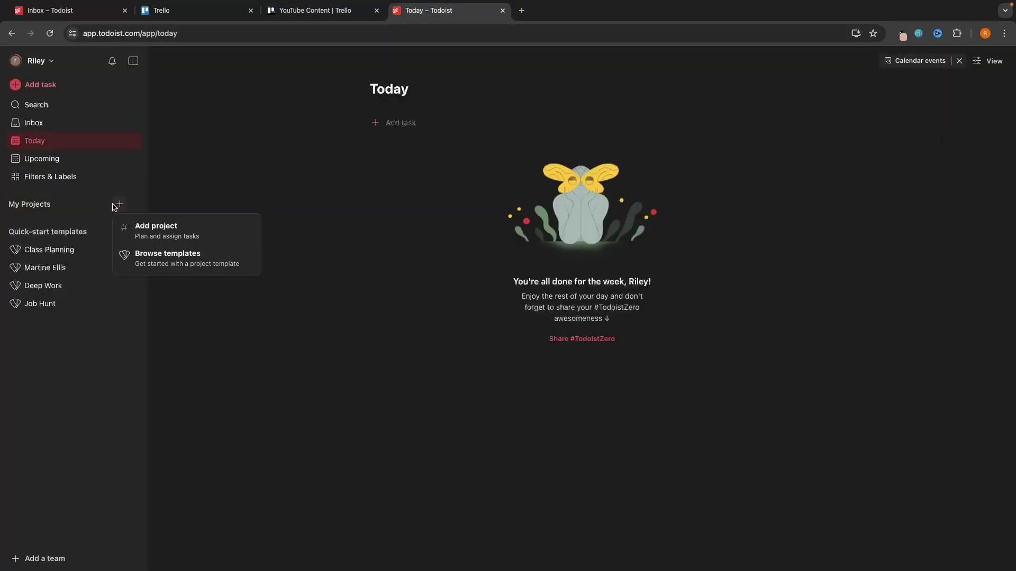
click(142, 233)
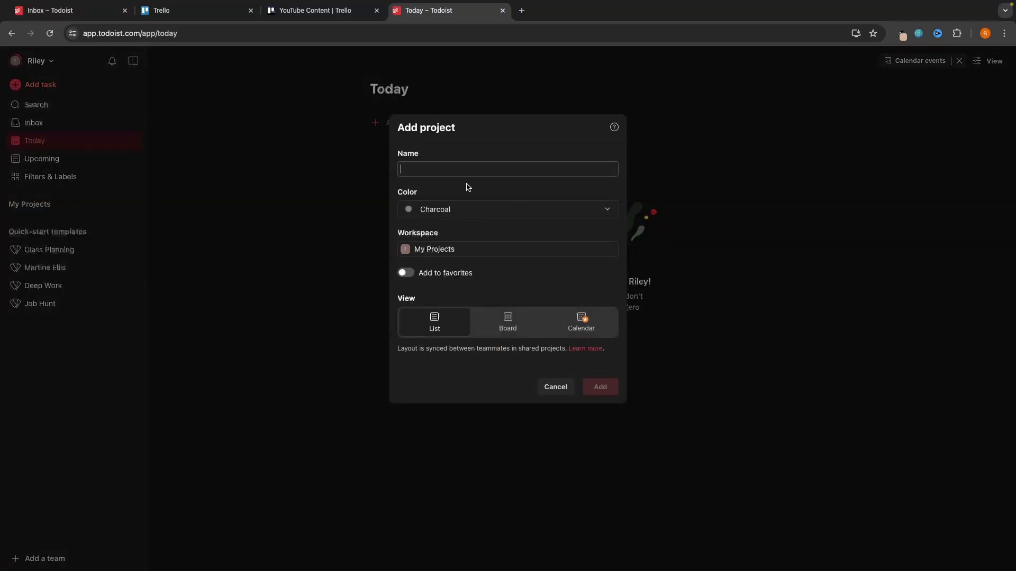
click(448, 169)
text(YouT)
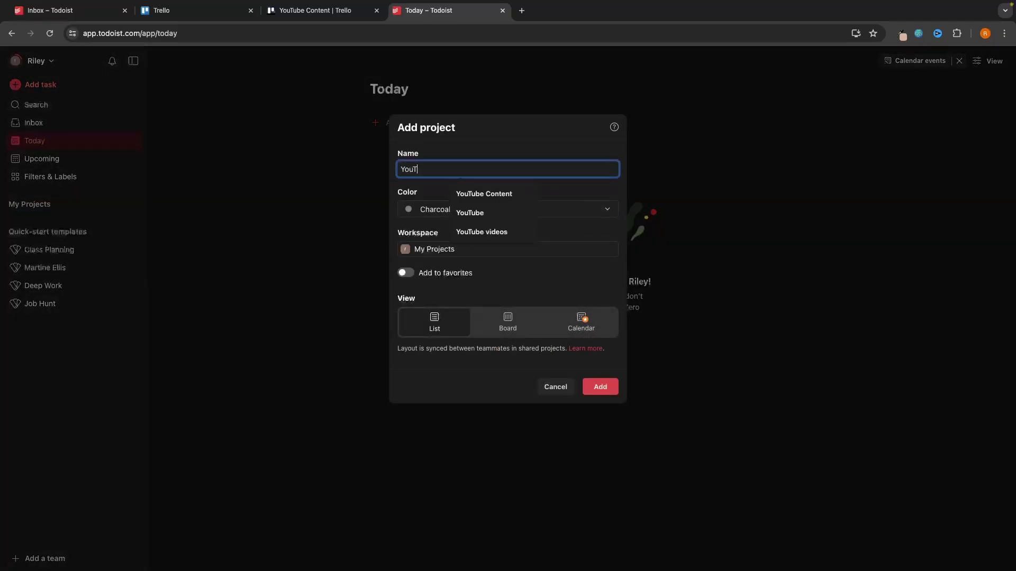
text(ube Content)
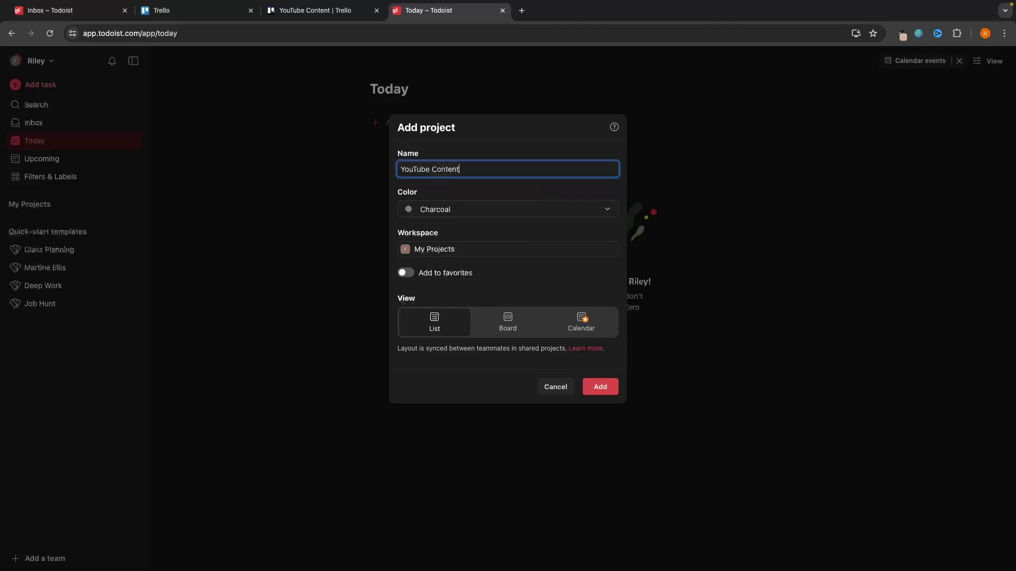
click(463, 179)
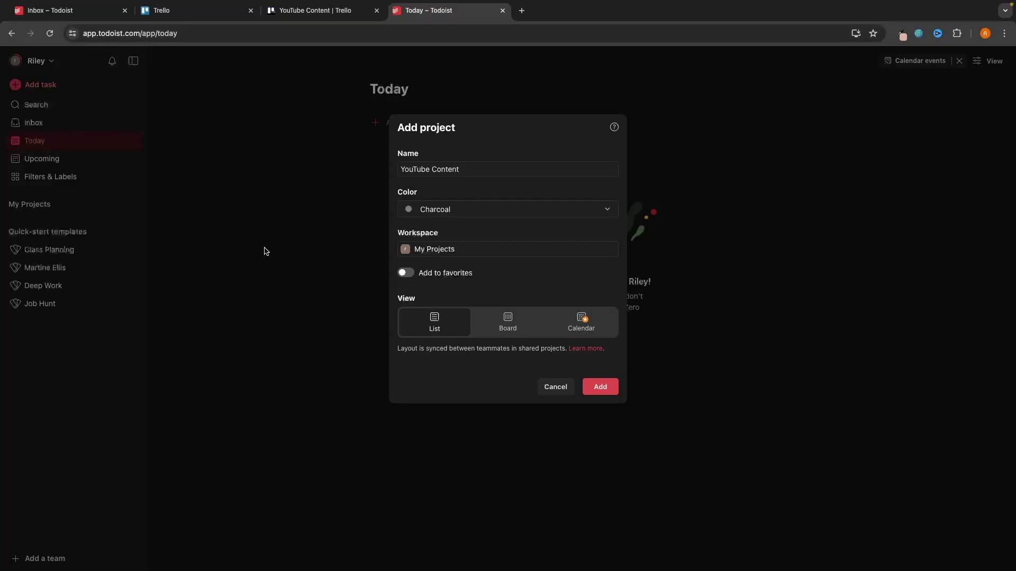
Step: Set the project's color to Red and its view to Board, and add the project
click(458, 217)
scroll(471, 235, up, 3)
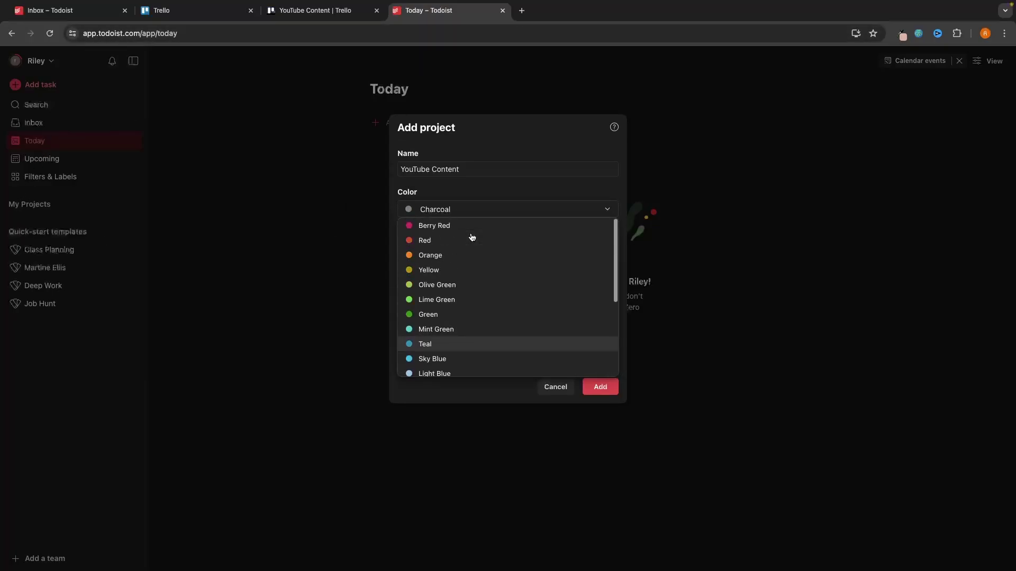
click(429, 241)
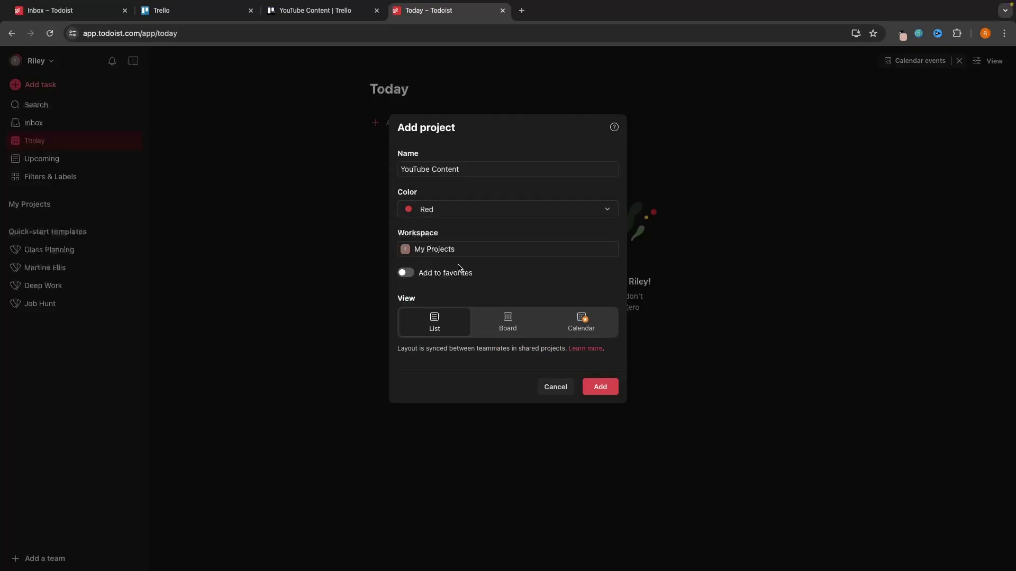
click(519, 334)
click(602, 389)
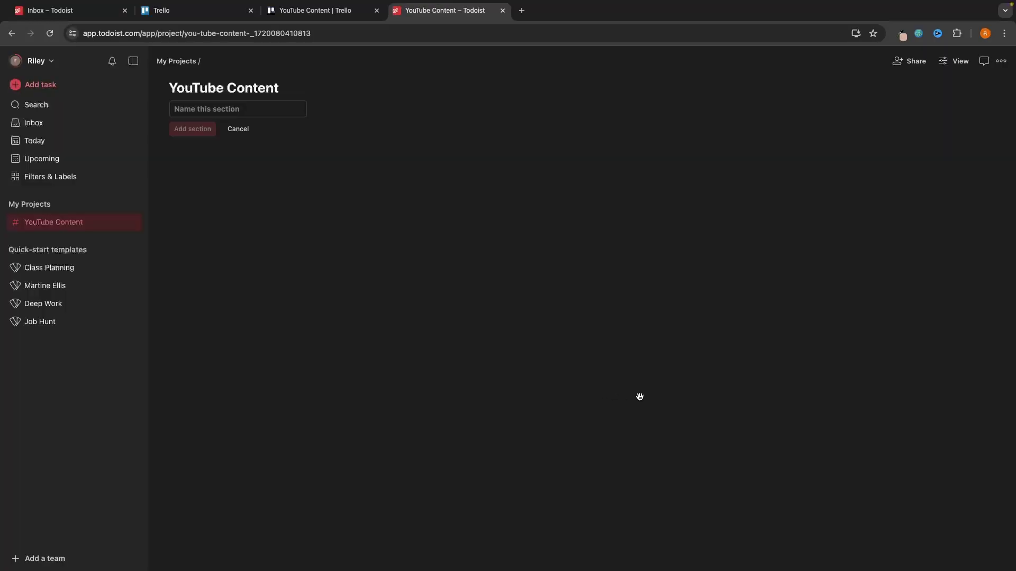
Step: Compare the empty YouTube Content board in Trello with the YouTube Content project in Todoist
click(318, 10)
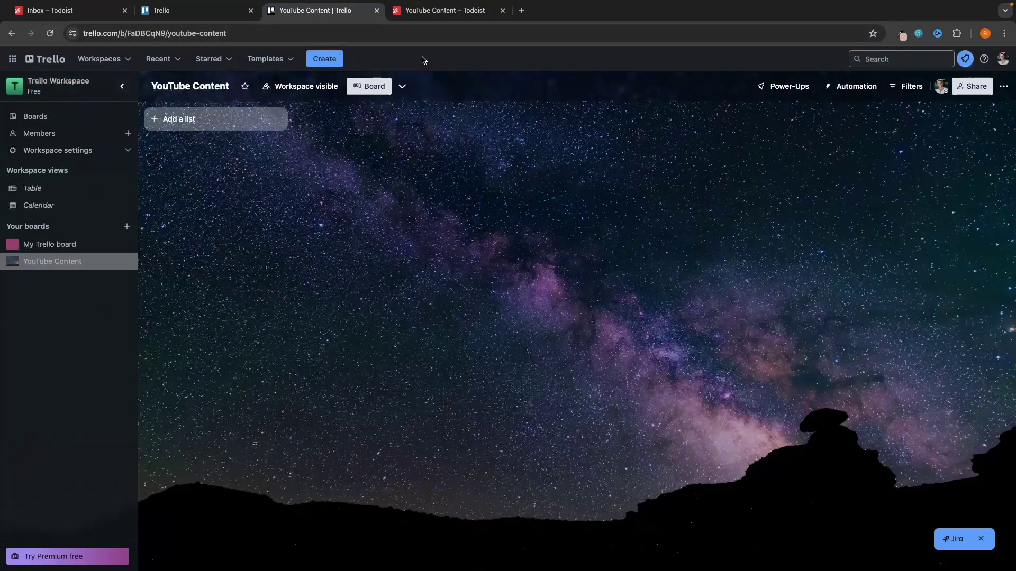
click(429, 15)
click(344, 11)
click(447, 12)
Step: Add the lists To do, Video Recorded, Video Edited and Video Uploaded to Trello's YouTube Content board
click(318, 11)
click(199, 123)
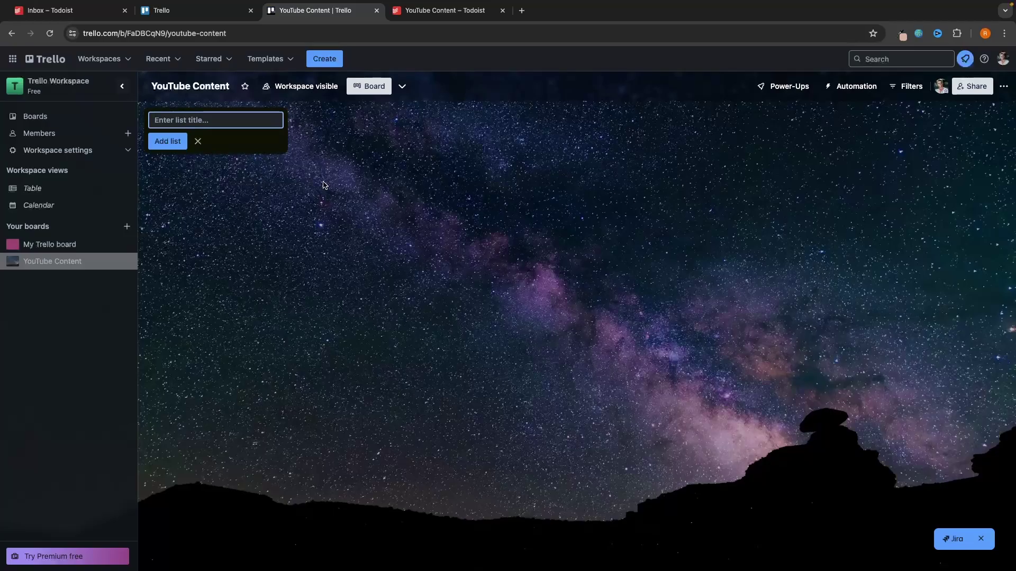
text(To do)
key(Return)
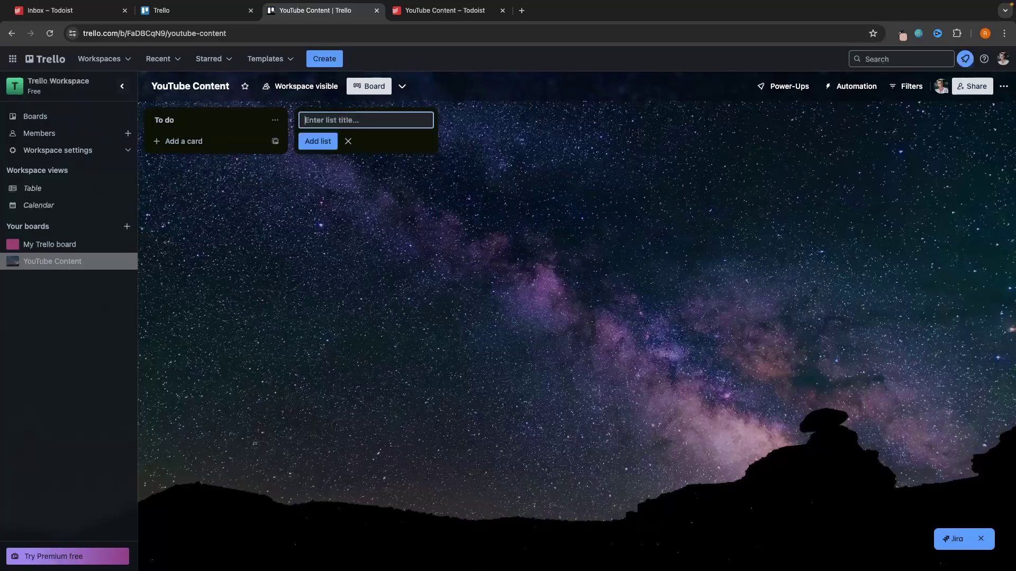
text(Video Recorded)
key(Return)
text(Video)
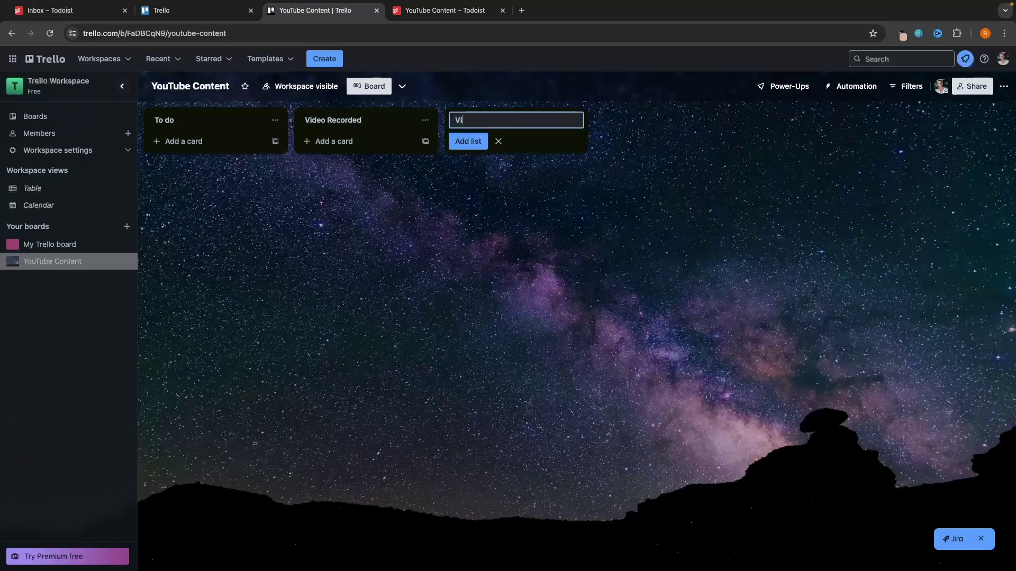
key(Return)
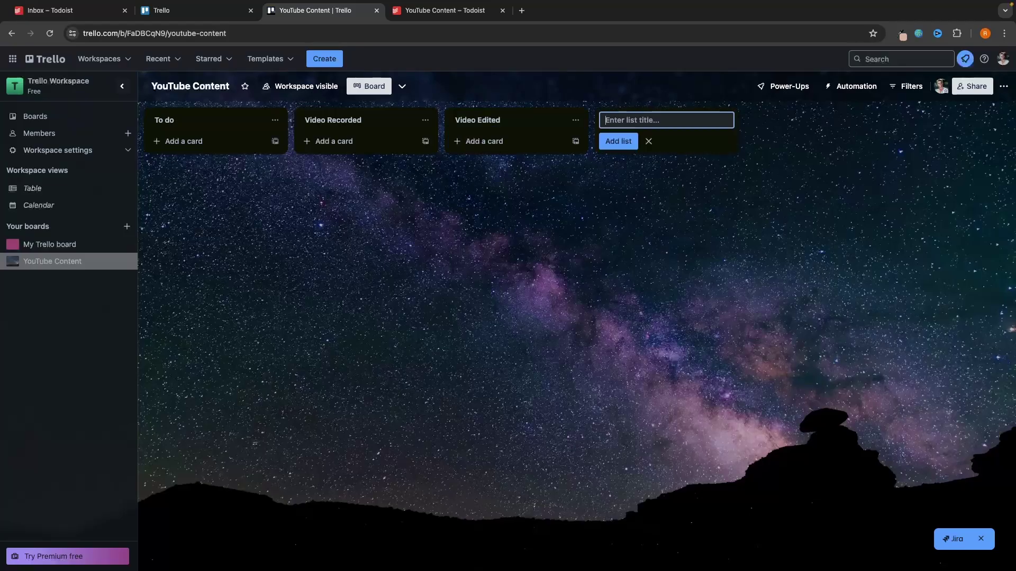
text(Video Upl)
key(Return)
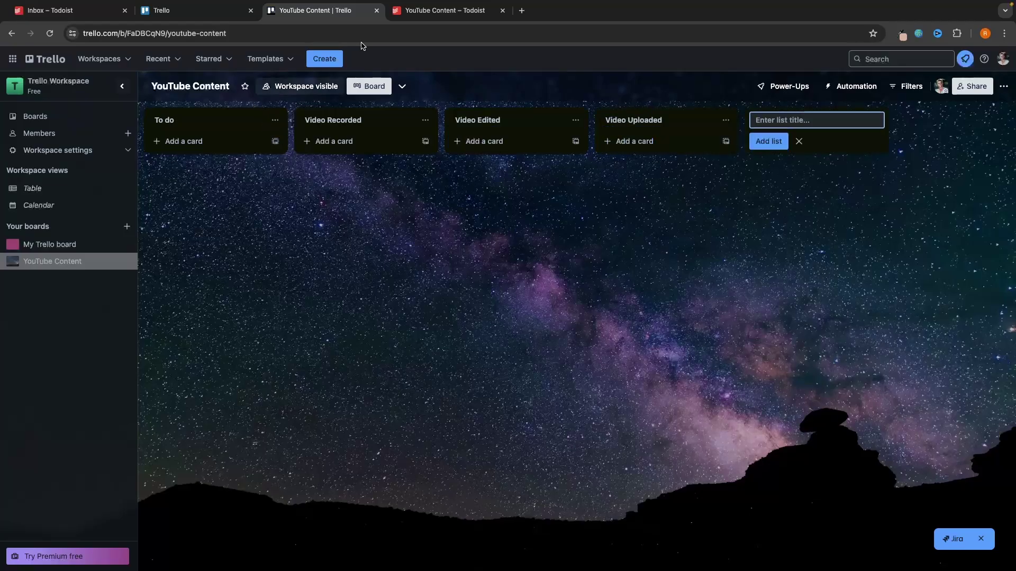
Step: Switch to Todoist and add the sections To do, Video Recorded, Video Edited and Video Uploaded to the YouTube Content project
click(432, 13)
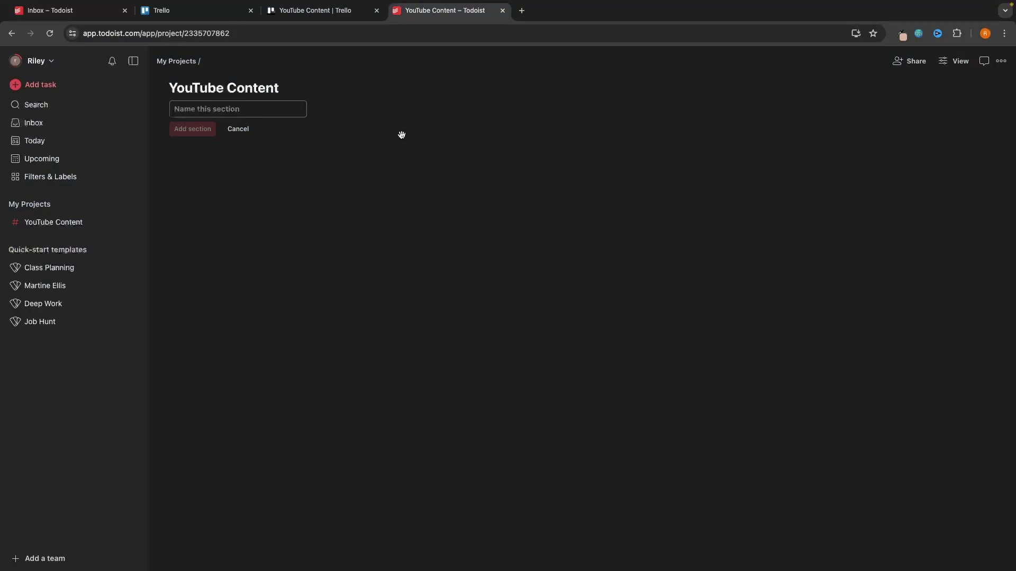
text(To do)
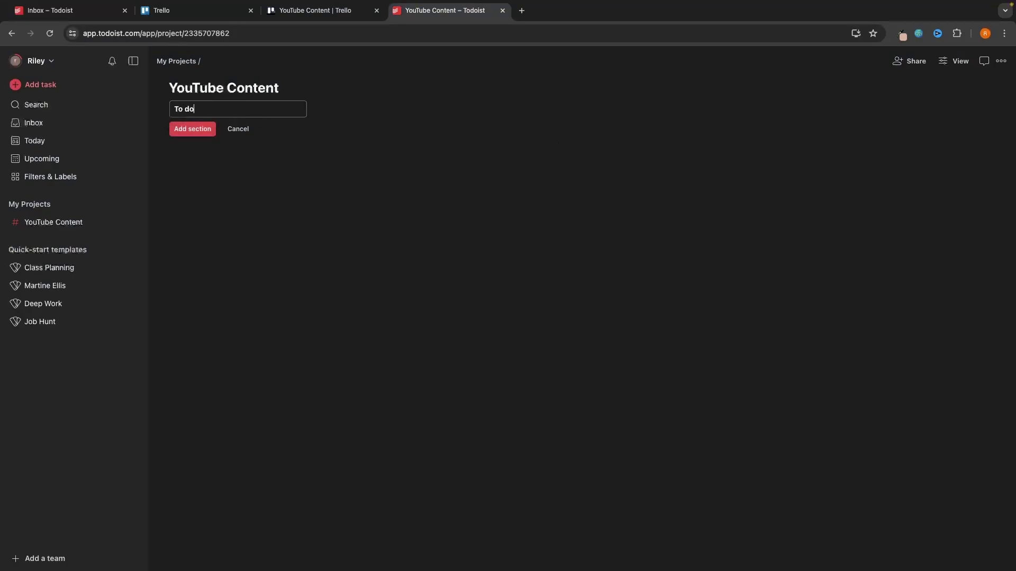
key(Return)
click(349, 112)
text(Video Recorded)
key(Return)
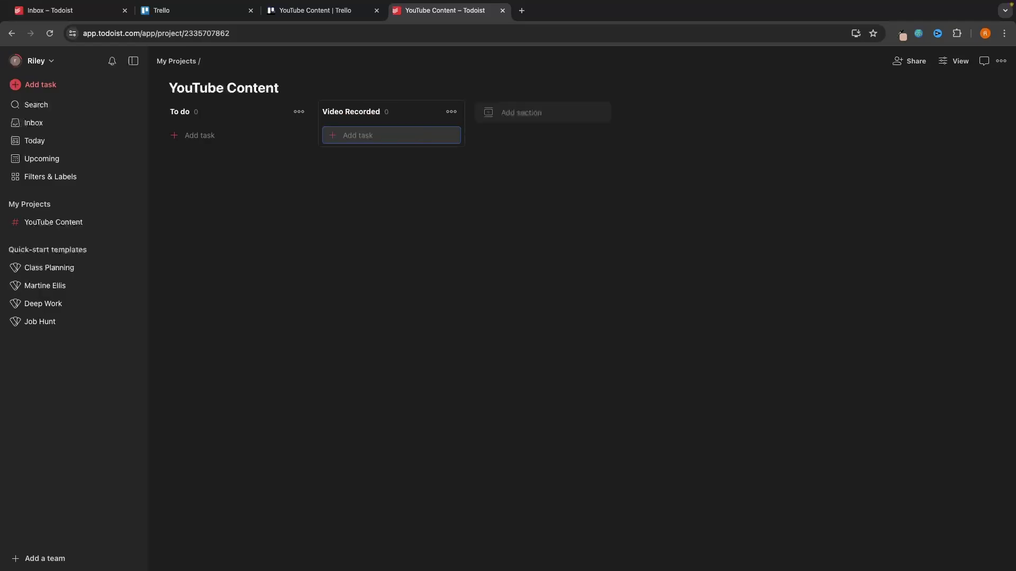
click(510, 102)
text(Video Edited)
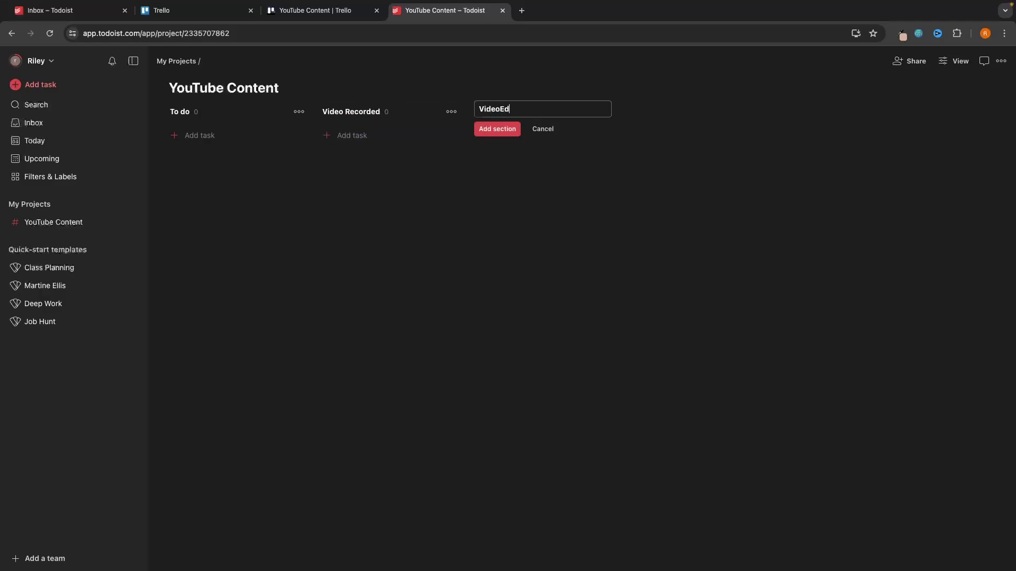
key(Return)
text(Video Uploaded)
key(Return)
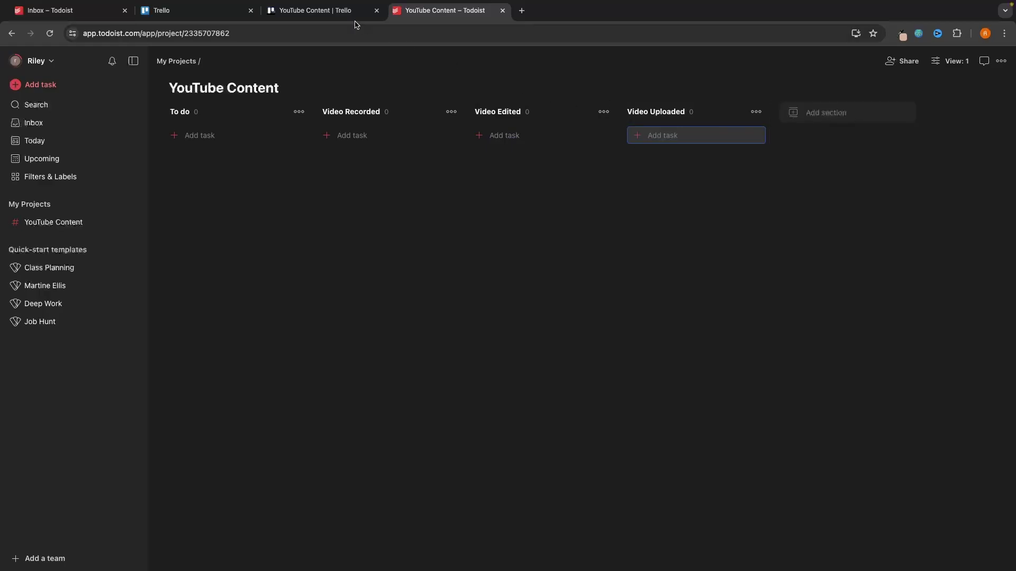
Step: Switch to Trello's YouTube Content board and add a card titled Todoist vs Trello to the To do list
click(344, 10)
click(637, 207)
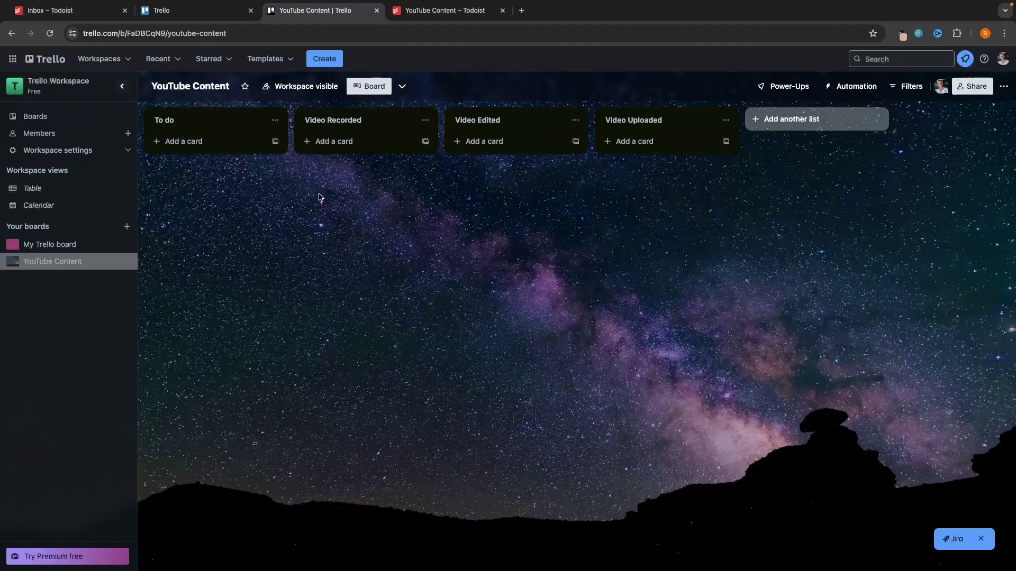
click(199, 149)
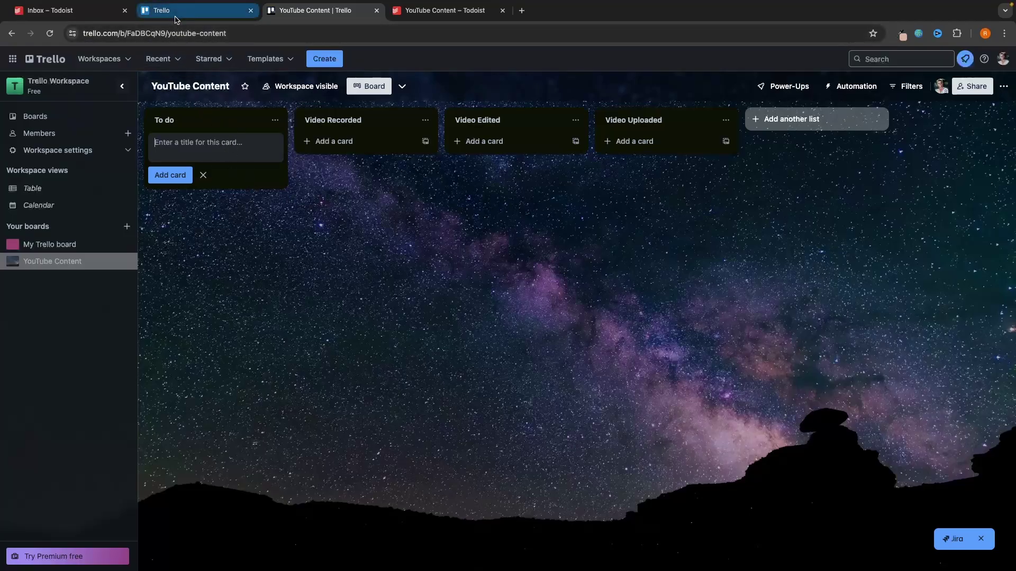
text(To)
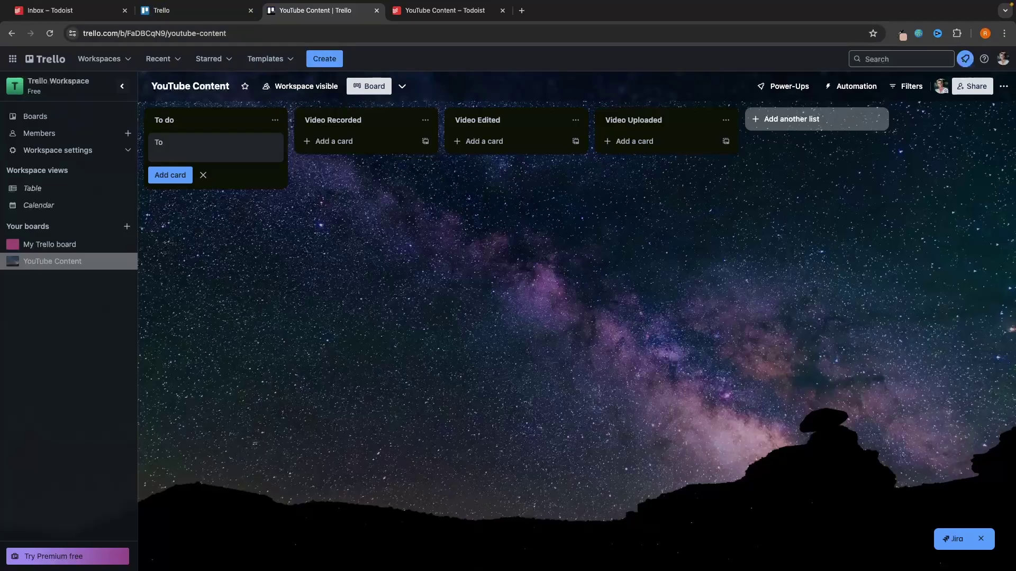
text(doist vs Trello)
key(Return)
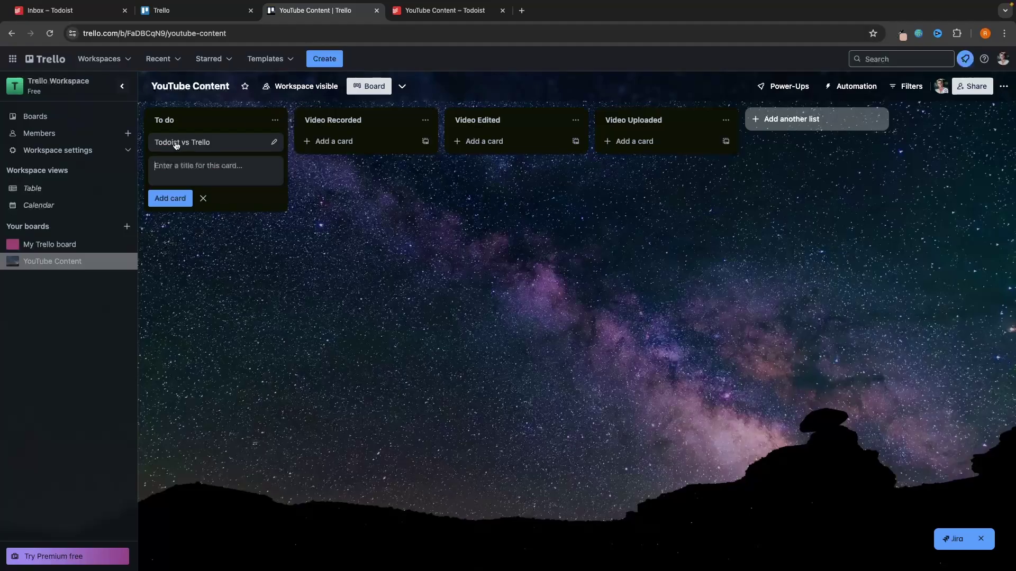
Step: Set the Todoist vs Trello card's due date to 04/07/2024 at 10:00 with a reminder 15 Minutes before, and save it
click(275, 142)
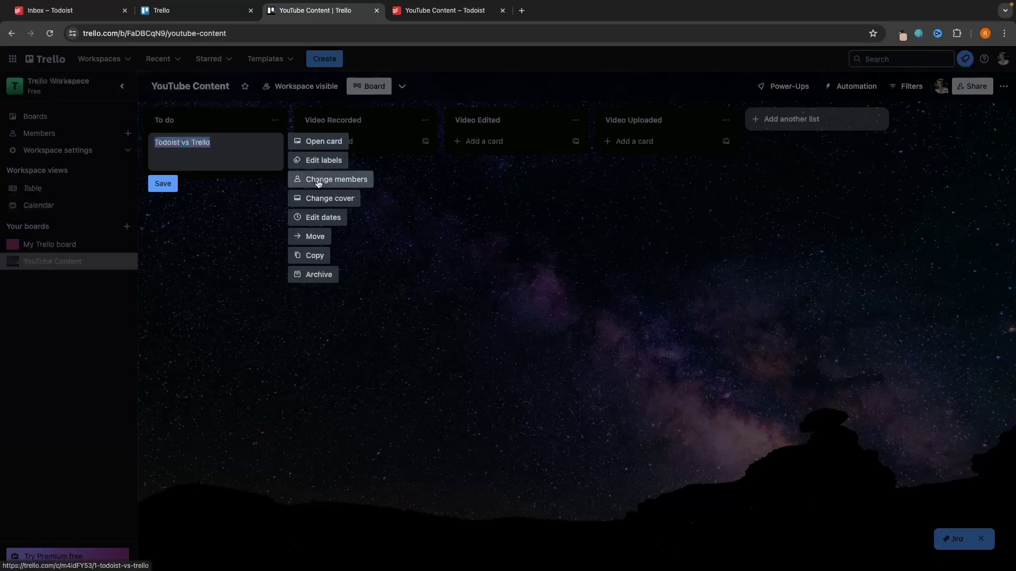
click(319, 219)
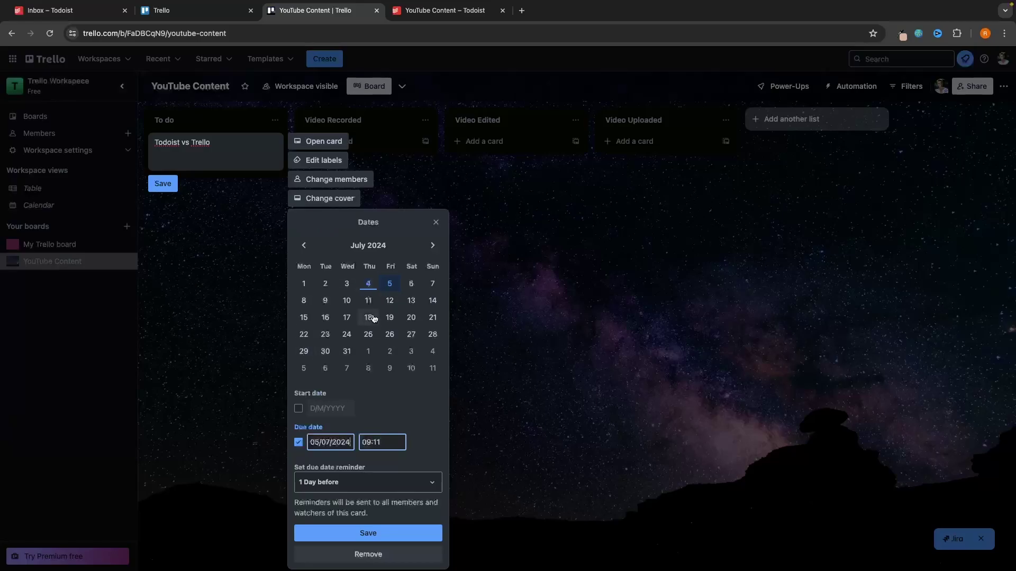
click(368, 285)
drag(382, 442, 350, 442)
text(10:00)
click(337, 483)
scroll(342, 514, down, 3)
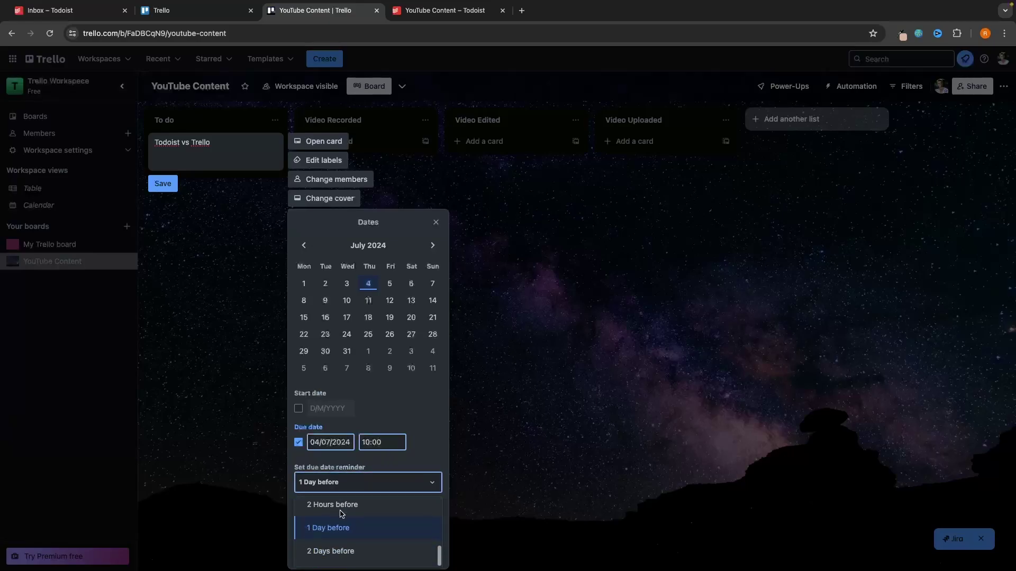
scroll(340, 513, up, 5)
scroll(340, 513, down, 3)
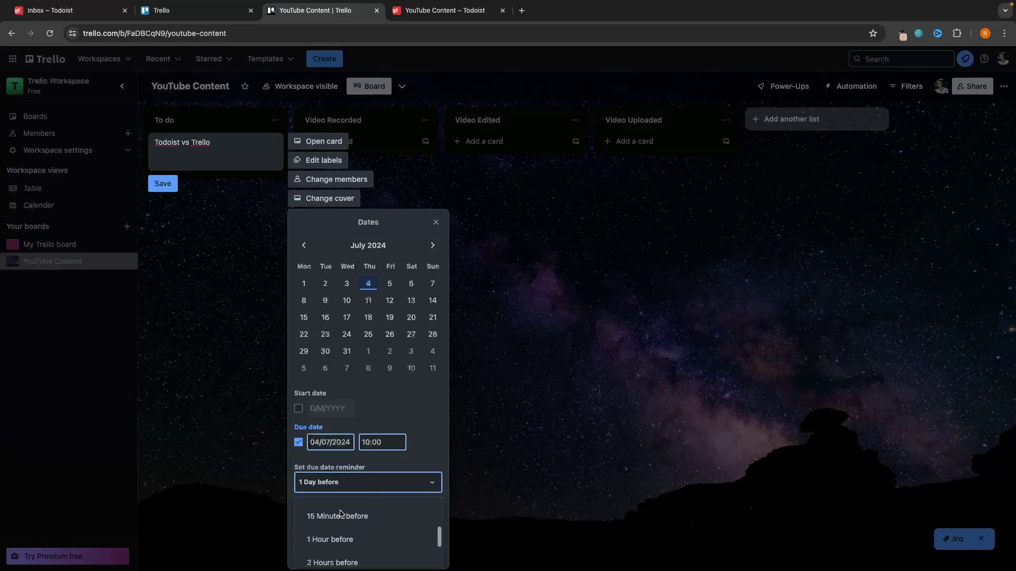
click(341, 516)
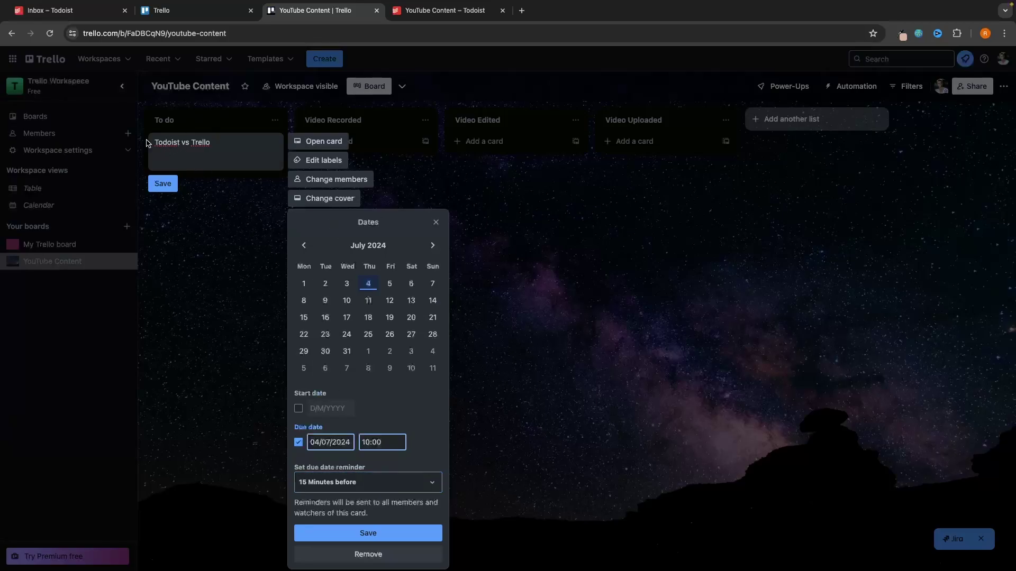
click(374, 536)
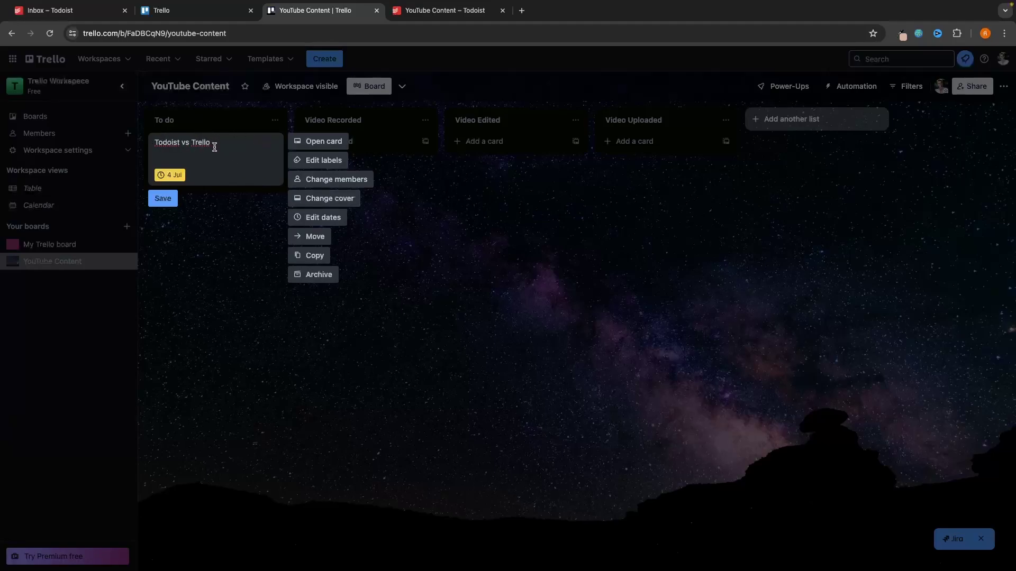
Step: Give the Todoist vs Trello card a red cover and finish editing the card
click(328, 199)
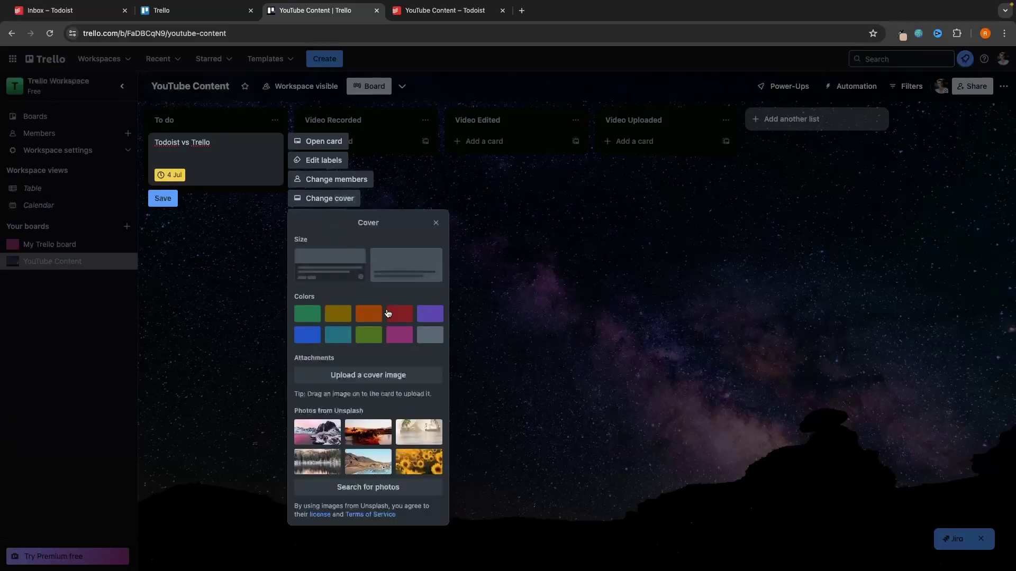
click(396, 315)
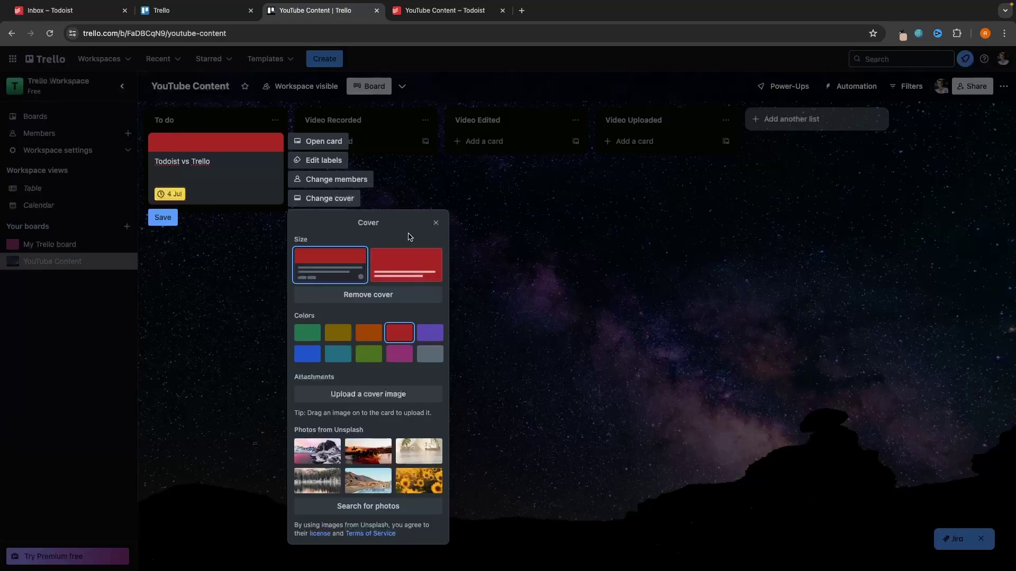
click(436, 223)
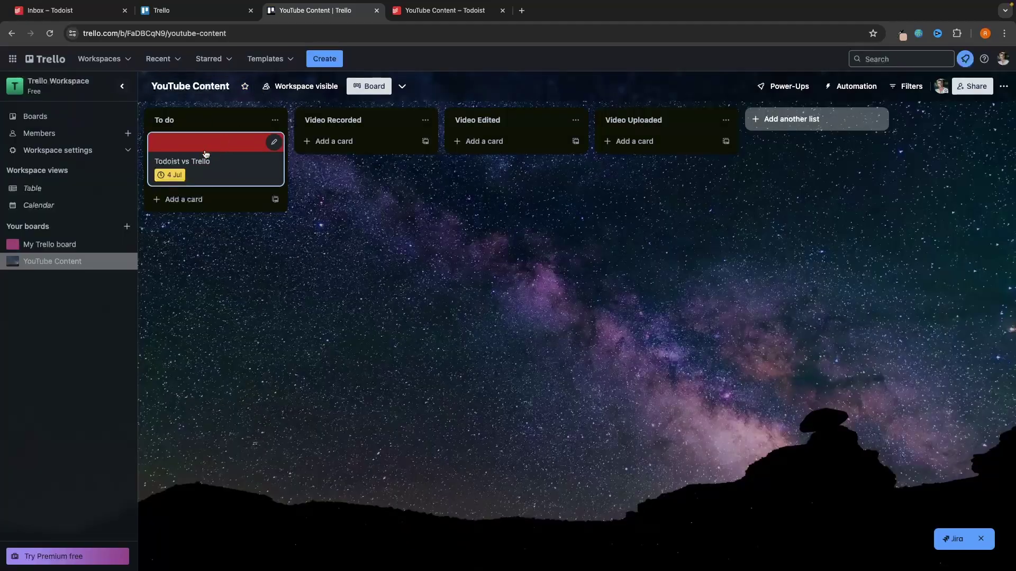
Step: Switch to Todoist and start a task named Todoist vs Trello in the To do section
click(429, 16)
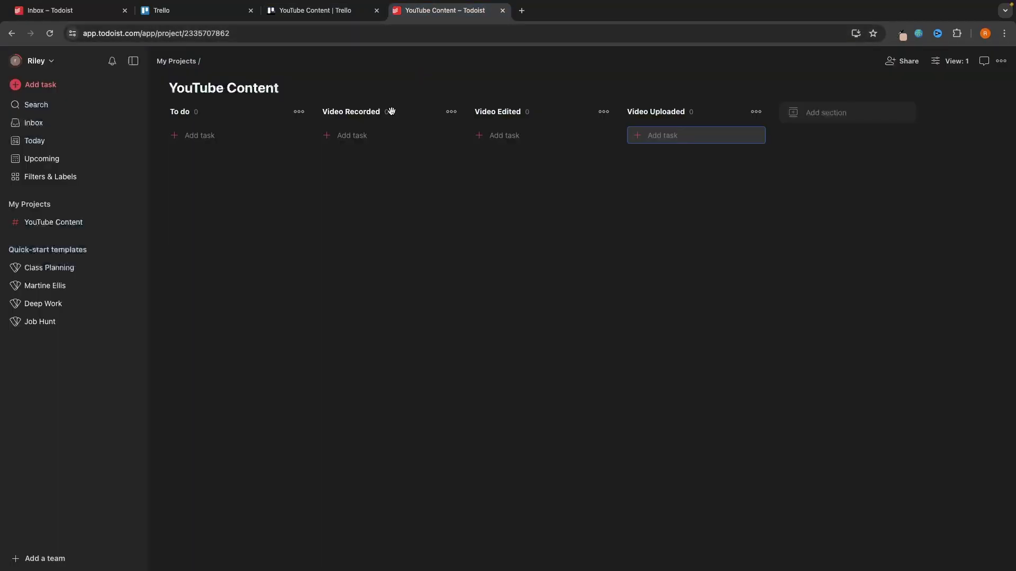
click(201, 136)
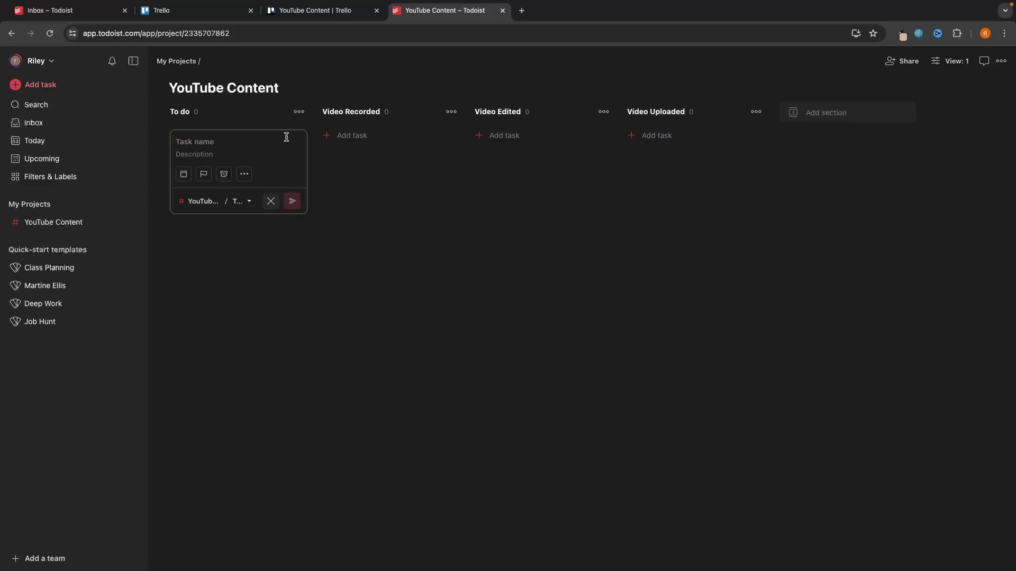
text(Todoist vs Trello)
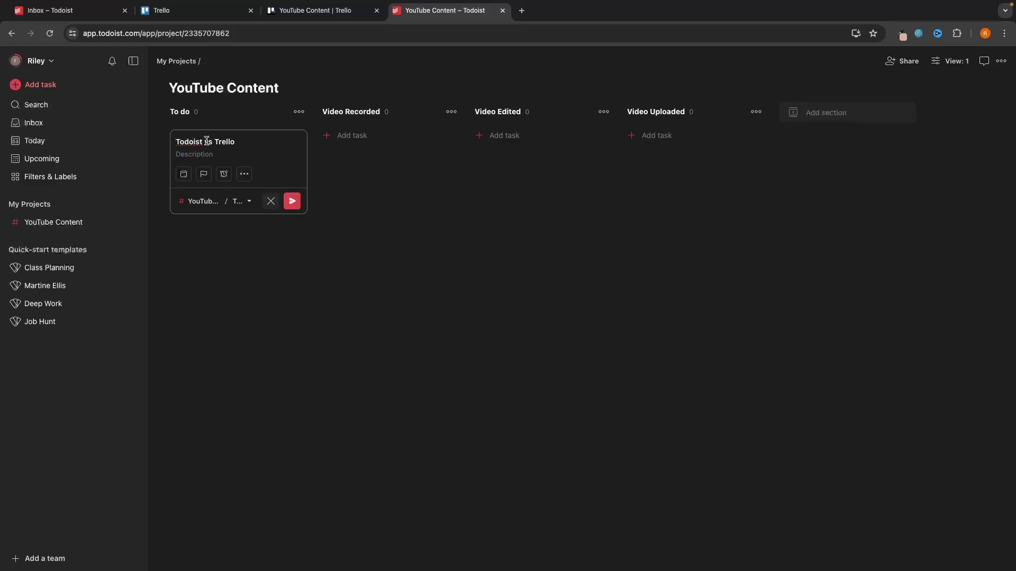
Step: Set the new task's due date to Jul 4 at 10:00 AM
click(183, 177)
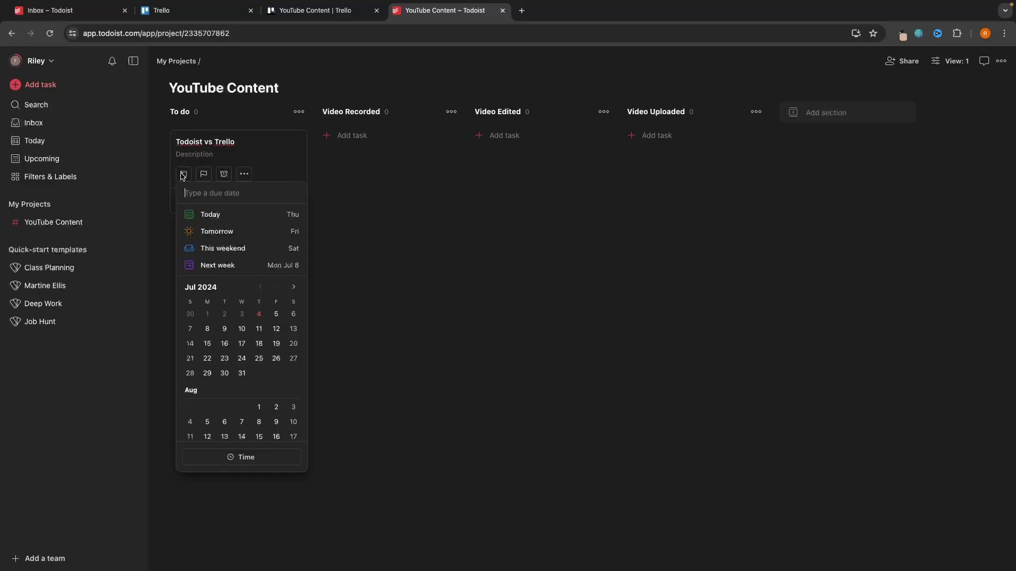
click(260, 315)
click(206, 175)
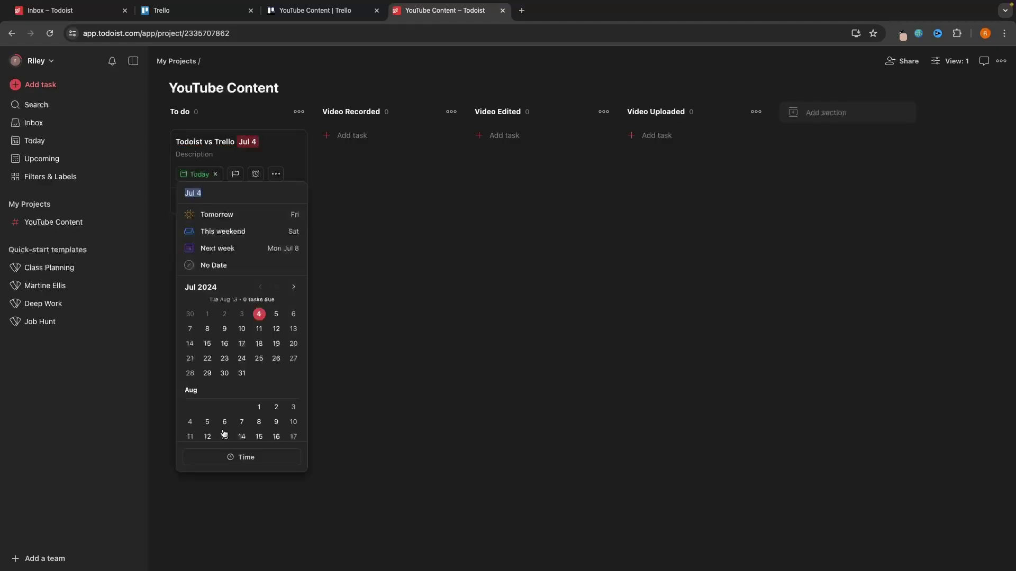
click(222, 456)
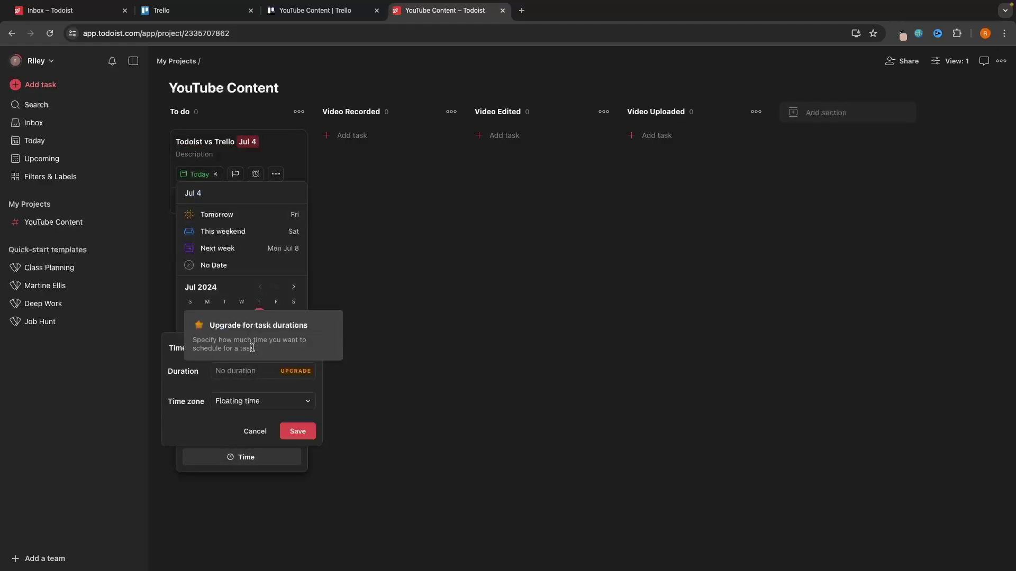
click(294, 432)
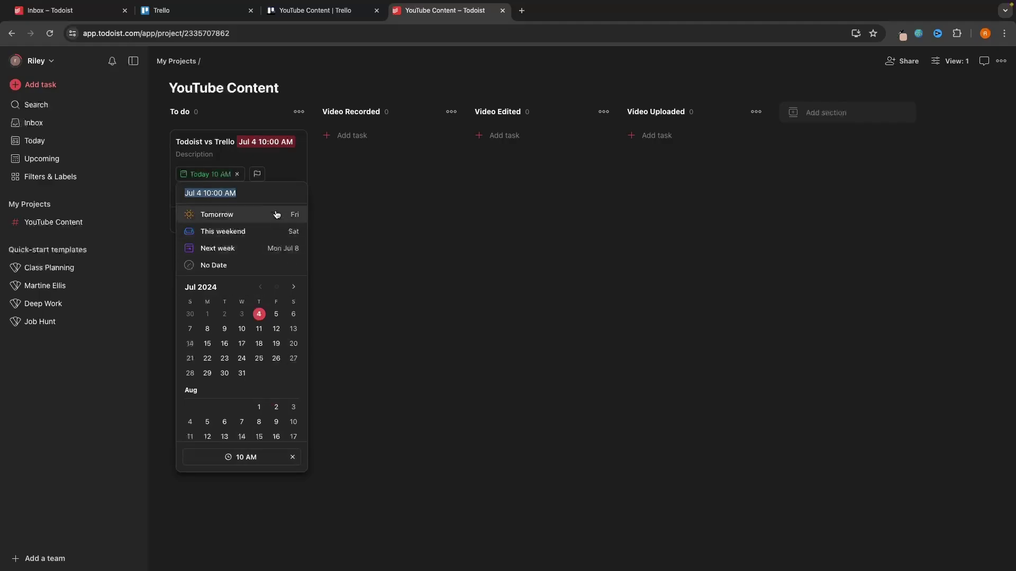
click(285, 172)
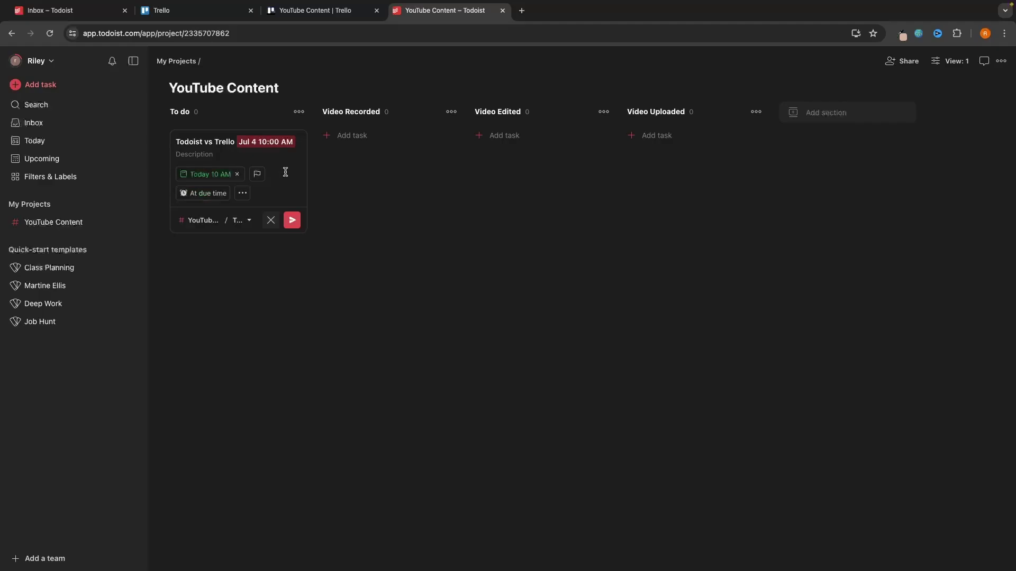
Step: Check the reminder options of the Todoist vs Trello task and add the task to the To do section
click(203, 194)
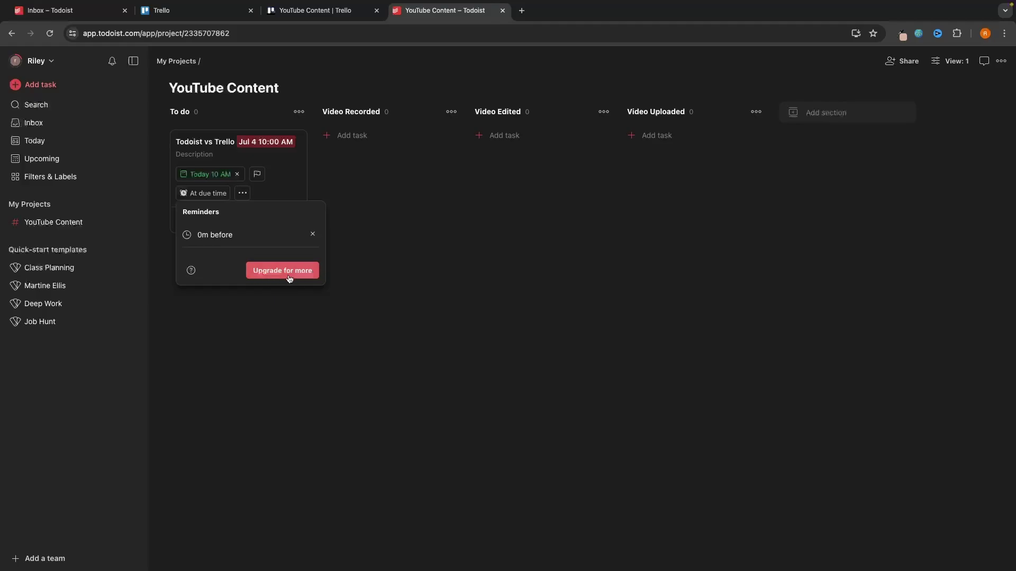
click(317, 10)
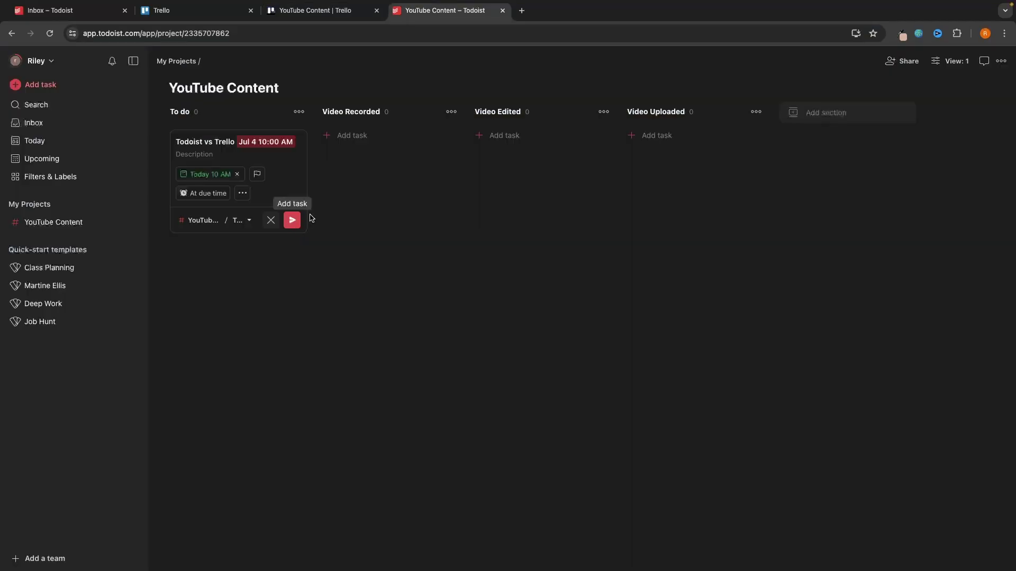
click(292, 219)
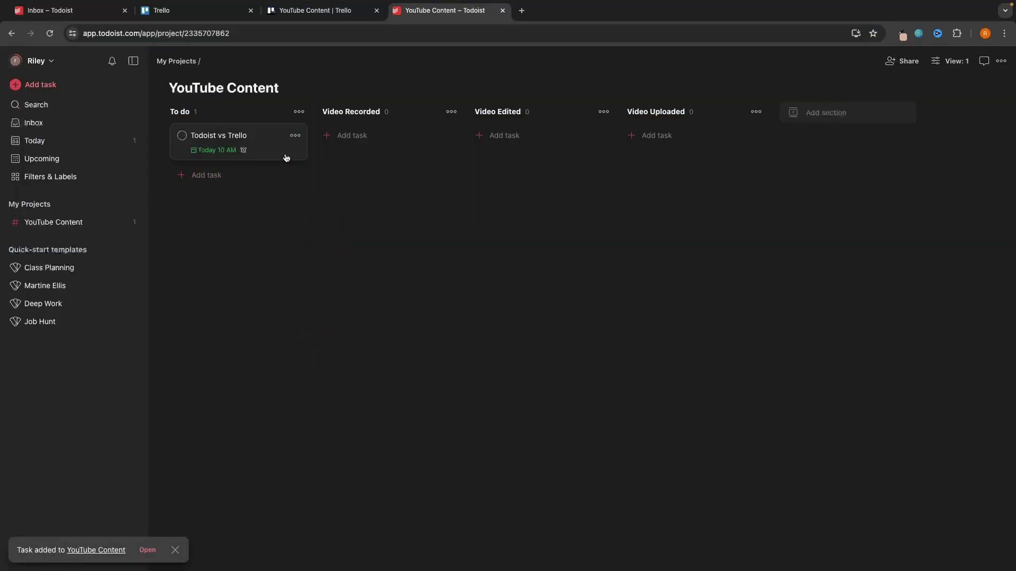
Step: Move the Todoist vs Trello task to Video Recorded in Todoist, and the matching card to Video Uploaded in Trello
click(355, 17)
click(430, 12)
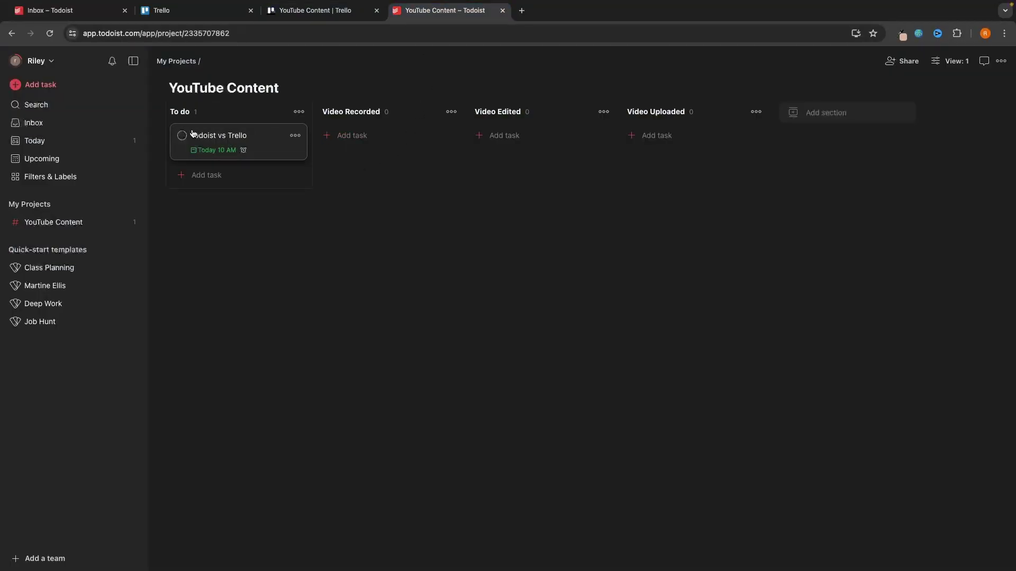
drag(203, 137, 344, 135)
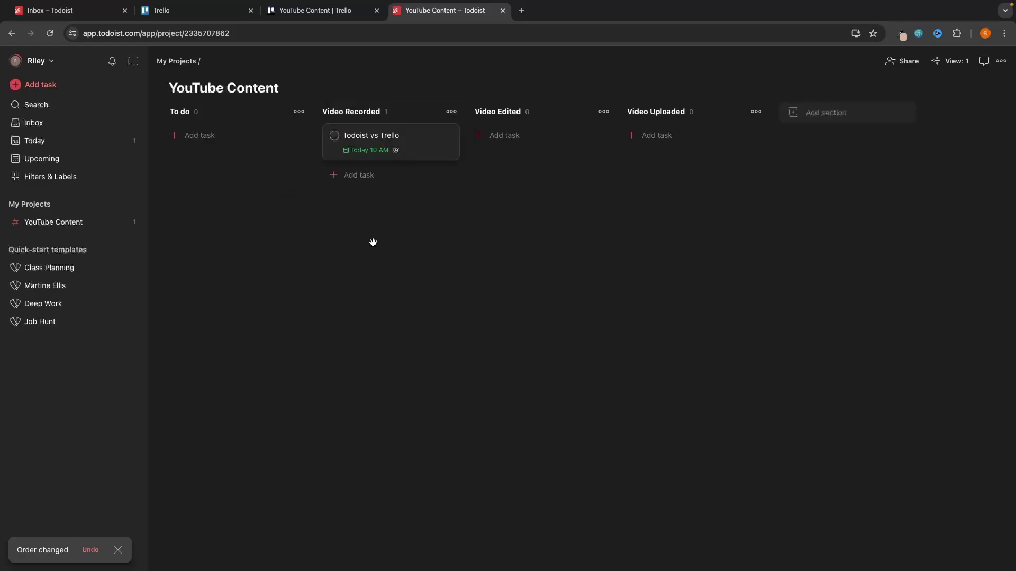
click(352, 9)
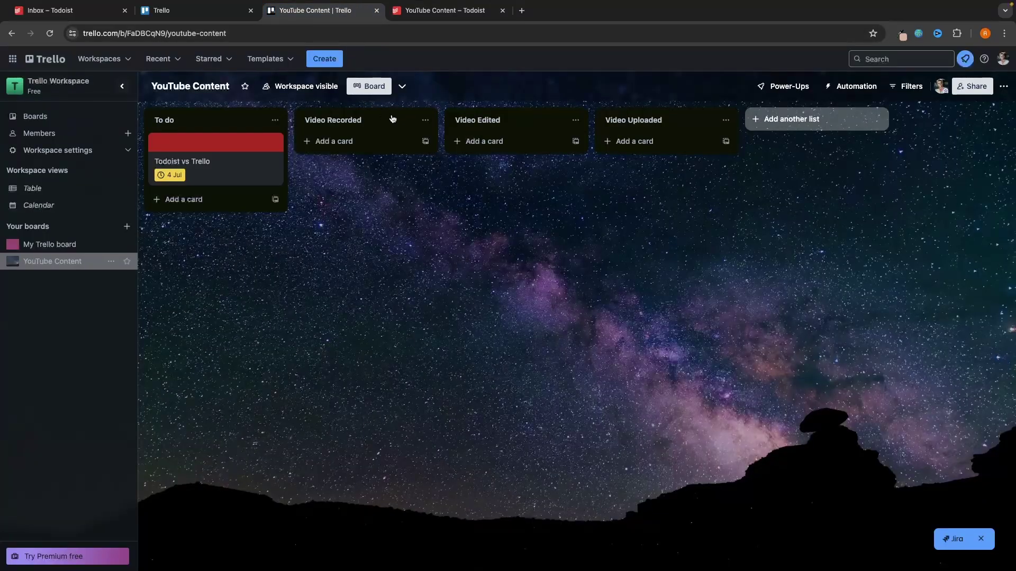
drag(254, 153, 601, 172)
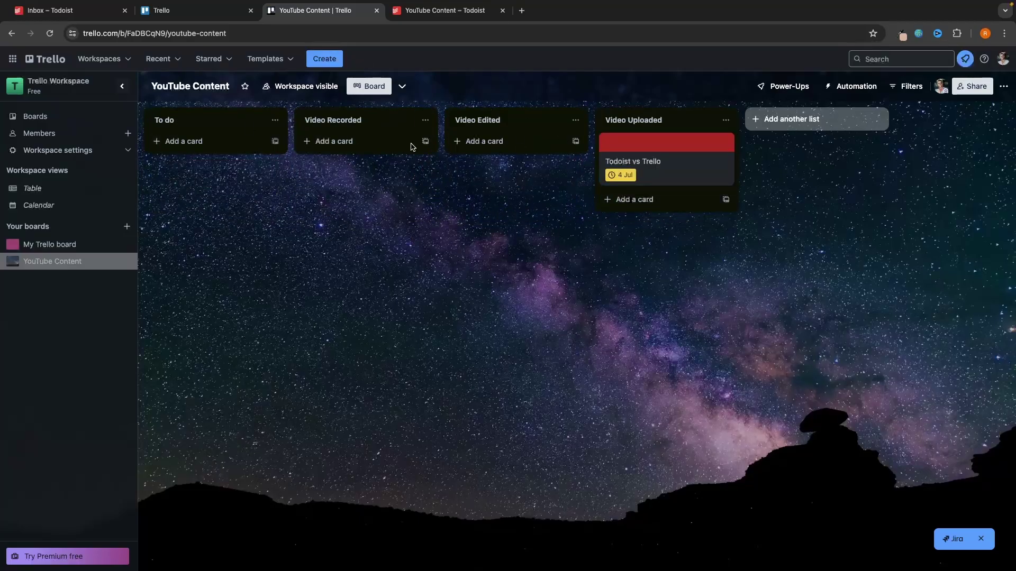
Step: Switch to Todoist and add a task named Zoom tutorial to the To do section of the YouTube Content project
click(434, 11)
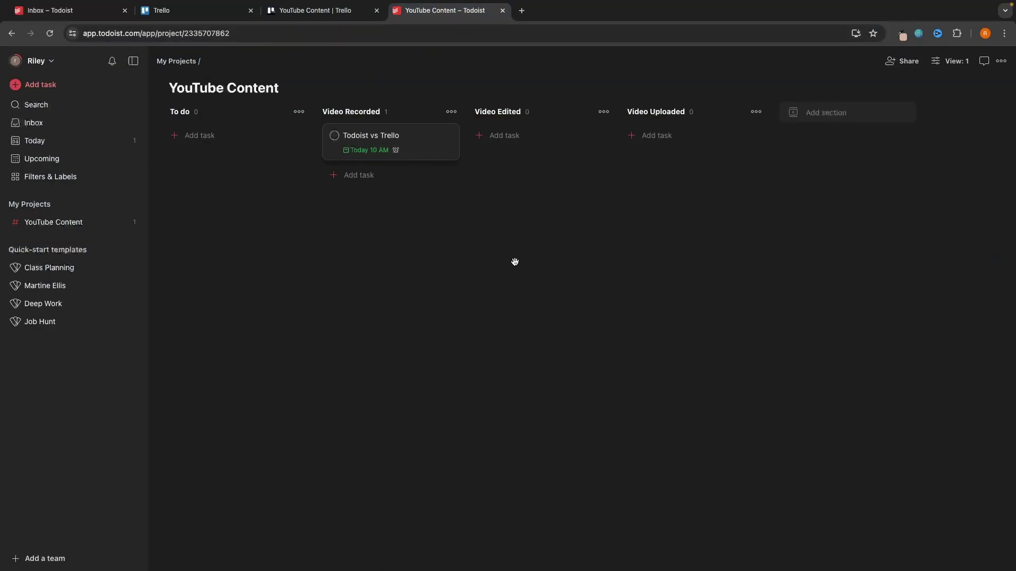
click(233, 142)
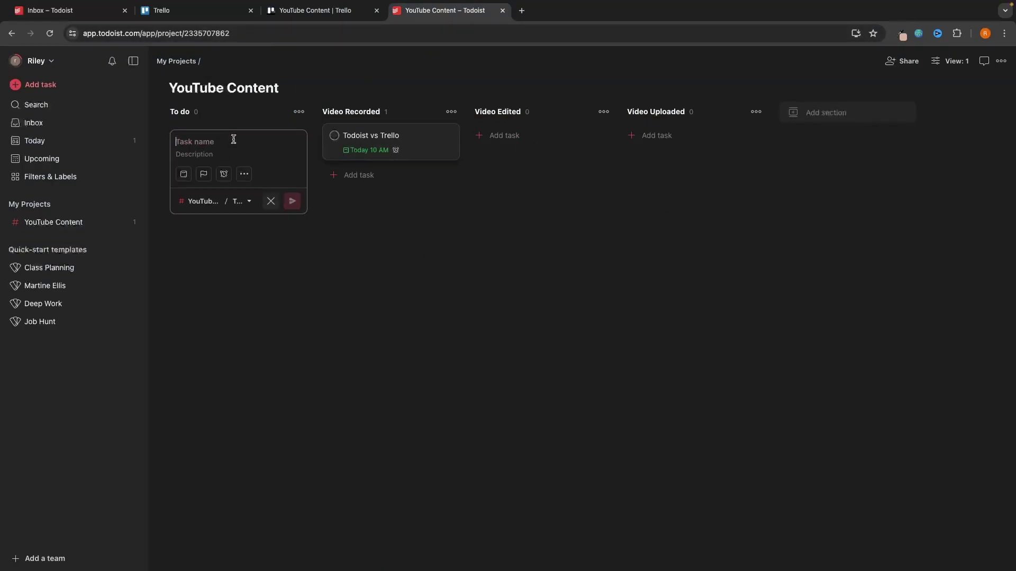
text(Zoom tutorial)
key(Return)
Step: Edit the Zoom tutorial task in the To do section and set its due date to Tomorrow
click(295, 135)
click(270, 153)
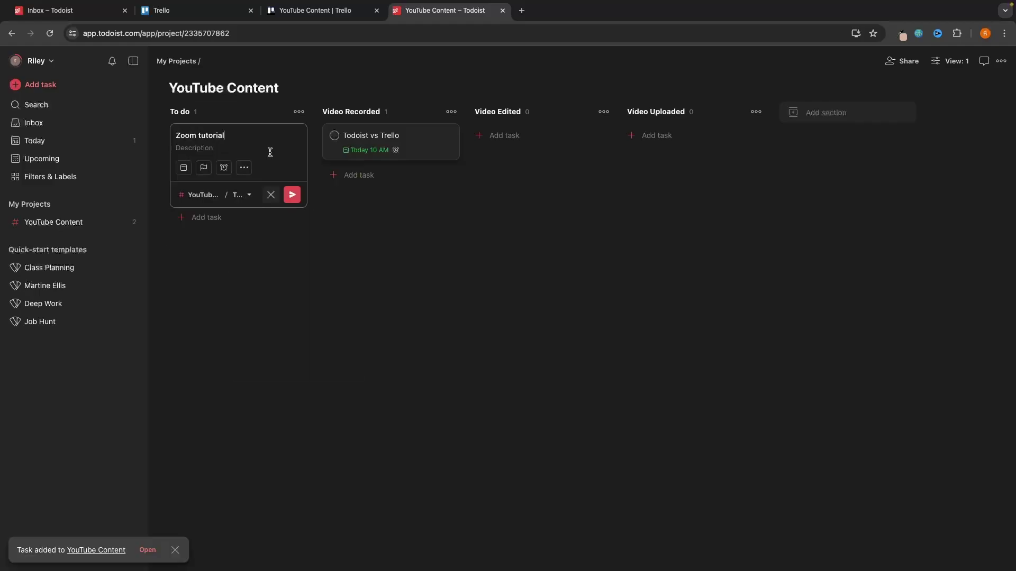
click(187, 167)
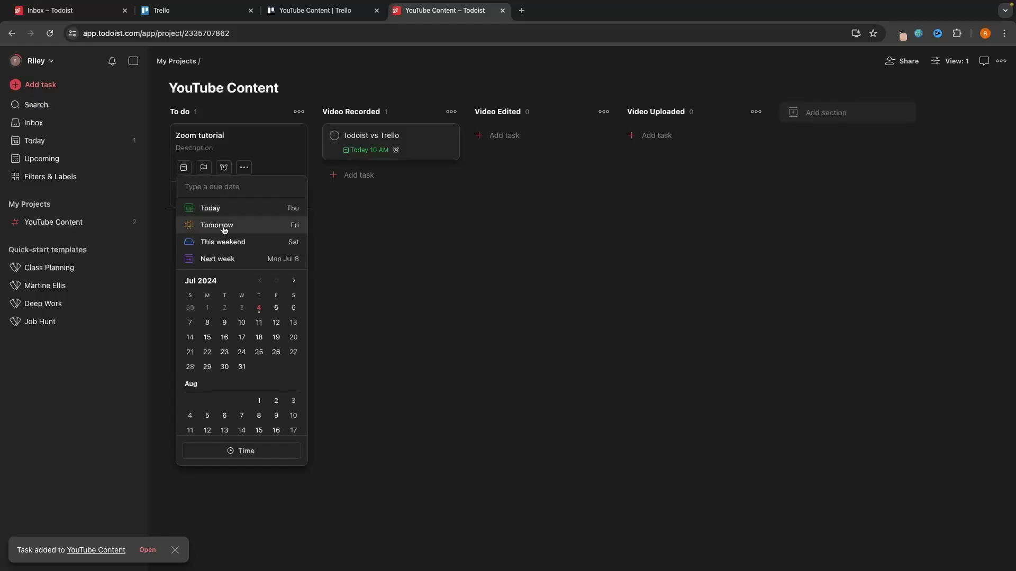
click(223, 226)
click(293, 196)
Step: Switch to Trello and add a card titled Zoom tutorial to the To do list
click(317, 10)
click(201, 153)
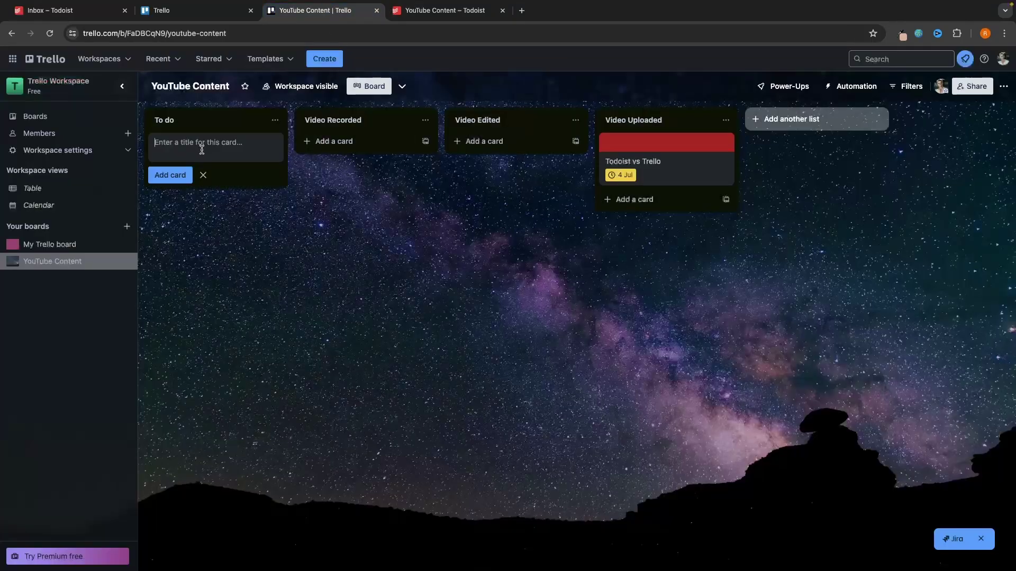
text(Zoom tutorial)
key(Return)
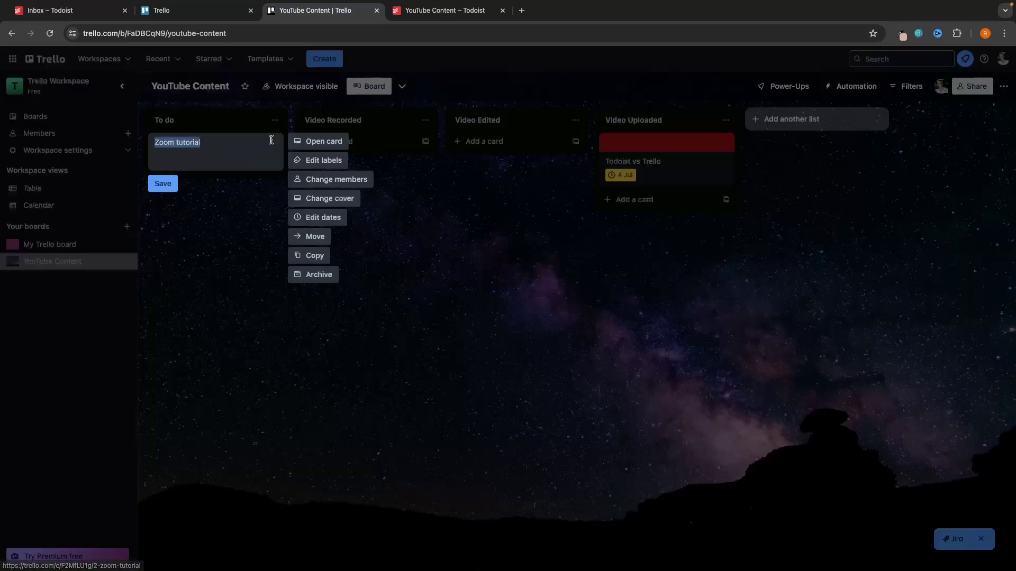
Step: Set the Zoom tutorial card's due date to 5 July 2024
click(271, 144)
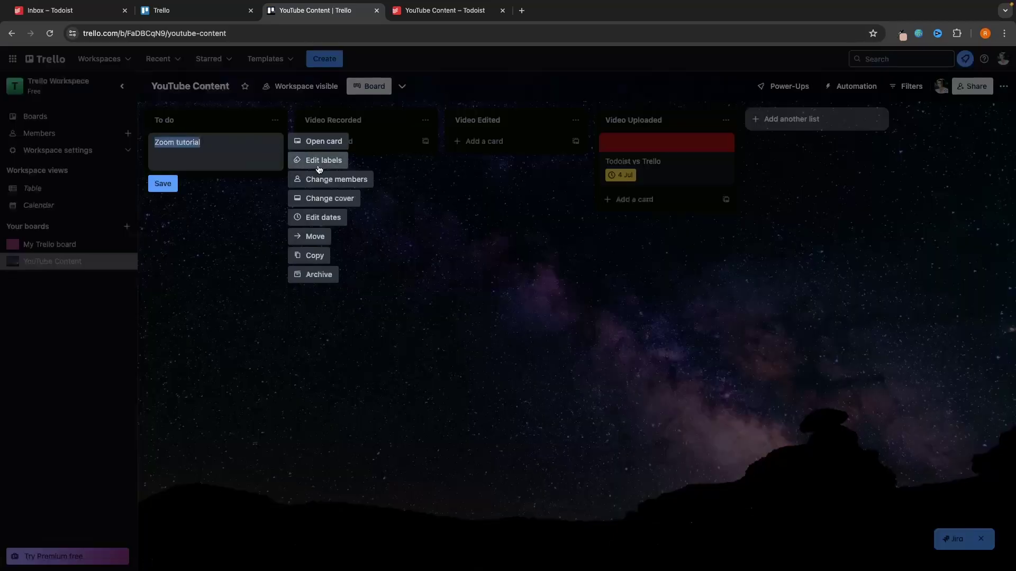
click(333, 216)
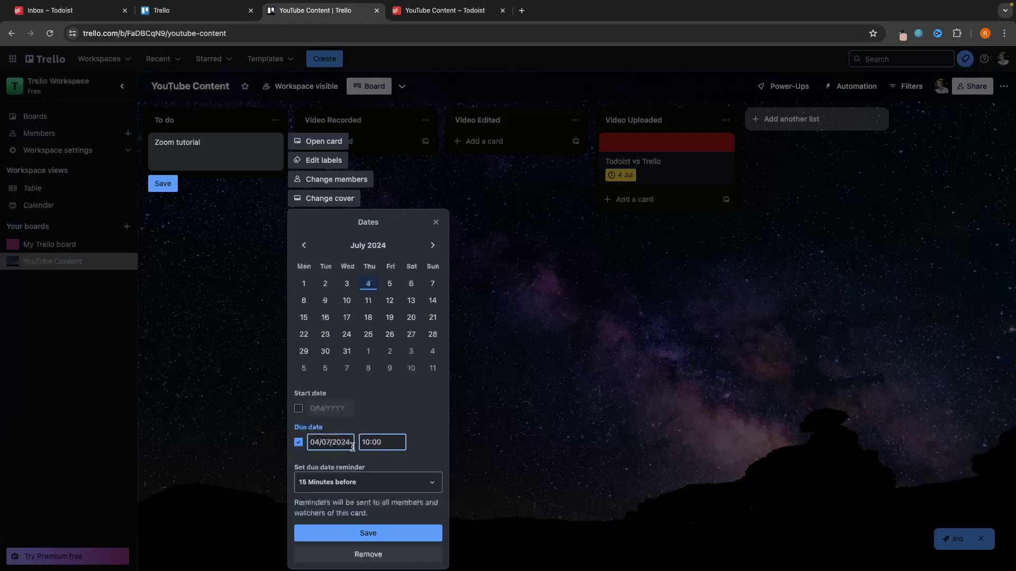
click(390, 283)
click(378, 538)
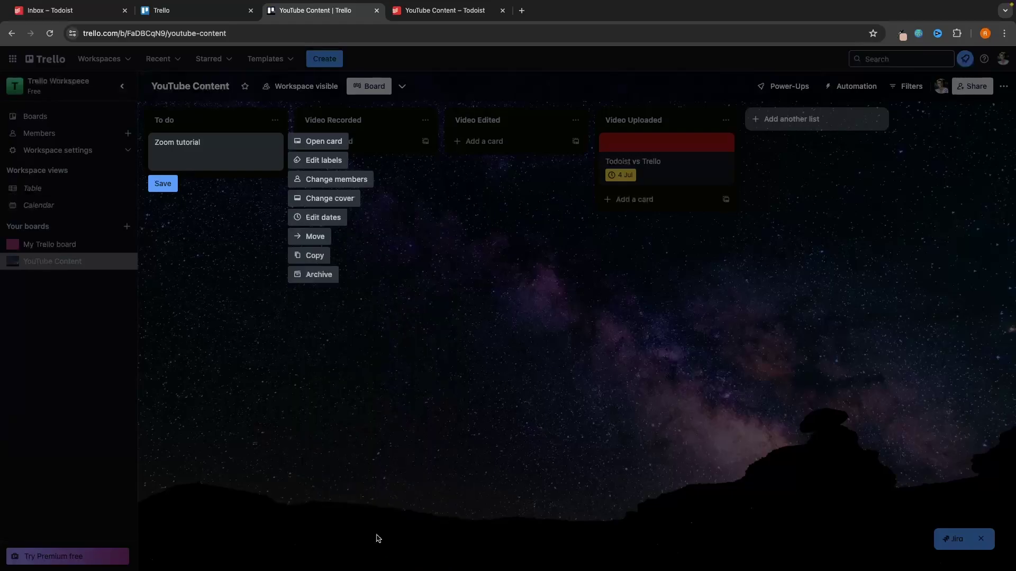
click(409, 376)
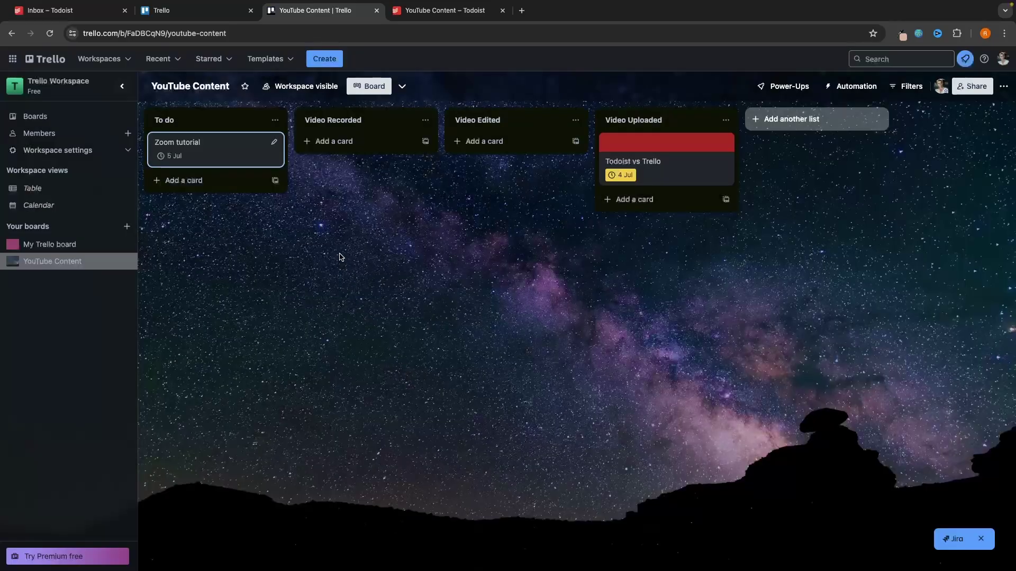
Step: Examine the tasks due today in Todoist's Today view and compare them with the Trello board
click(446, 12)
click(345, 18)
click(456, 10)
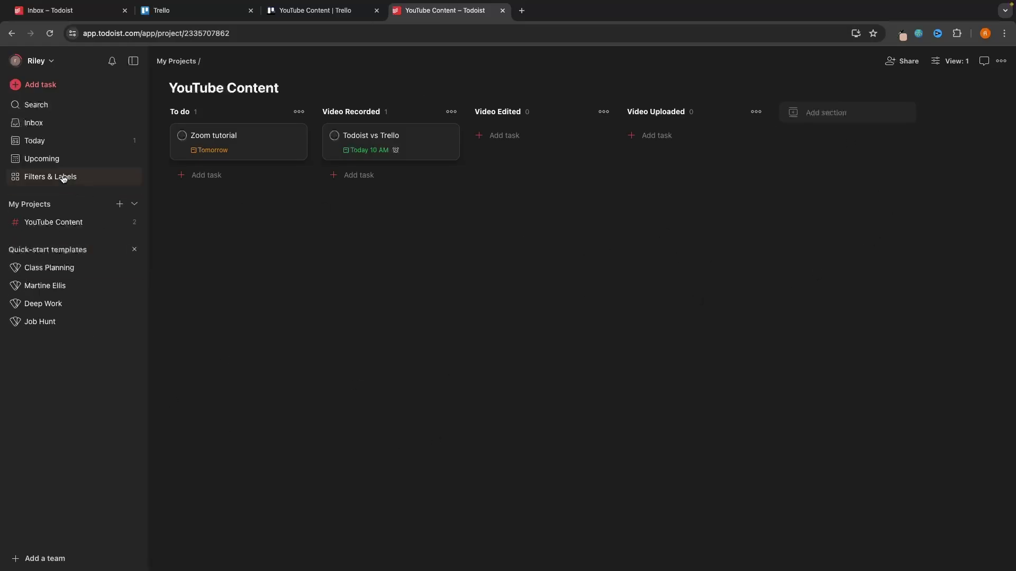
click(31, 146)
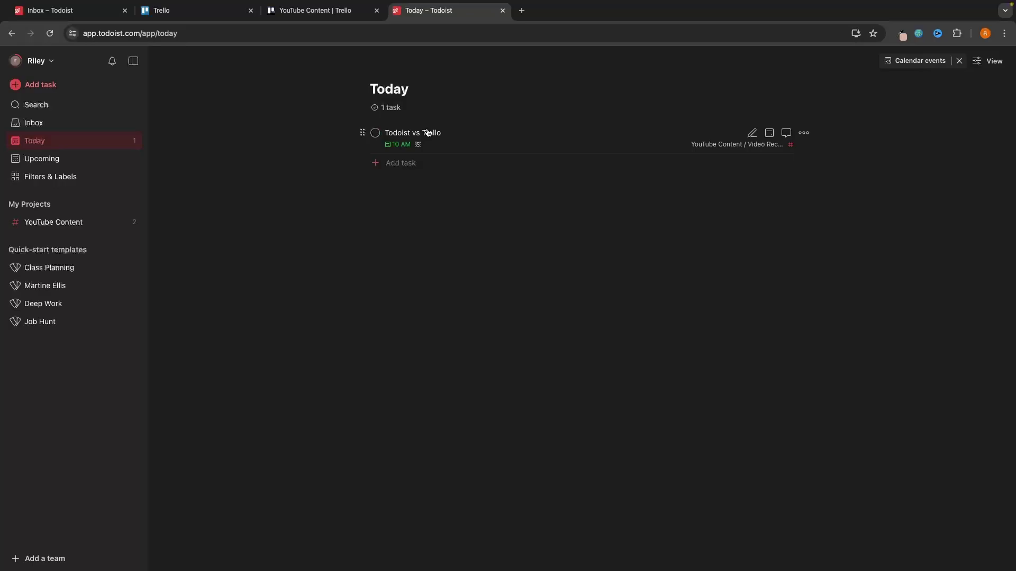
mouse_move(402, 561)
click(338, 15)
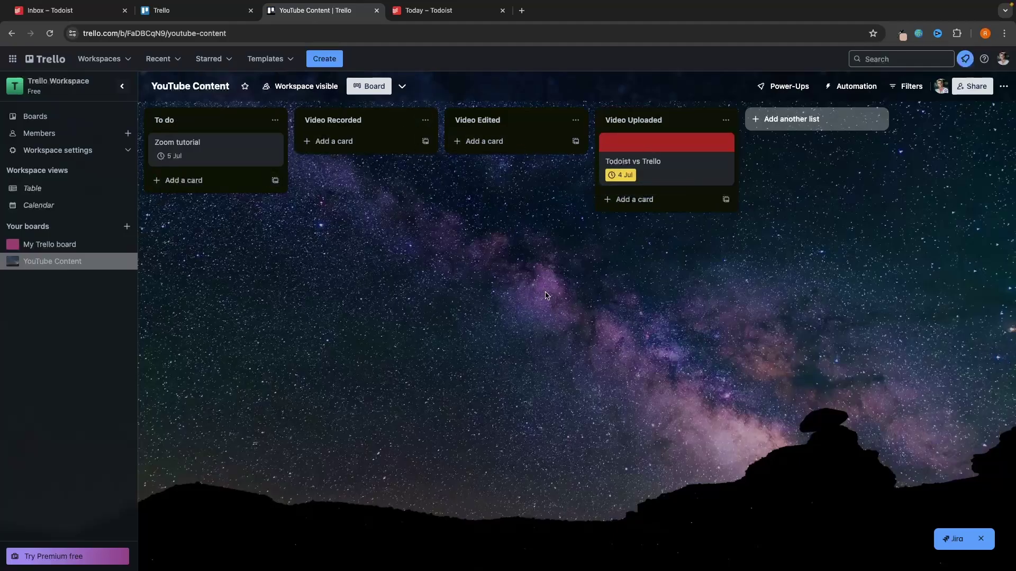
Step: Return to Todoist and look through the coming weeks in the Upcoming view, ending on the current week
click(447, 14)
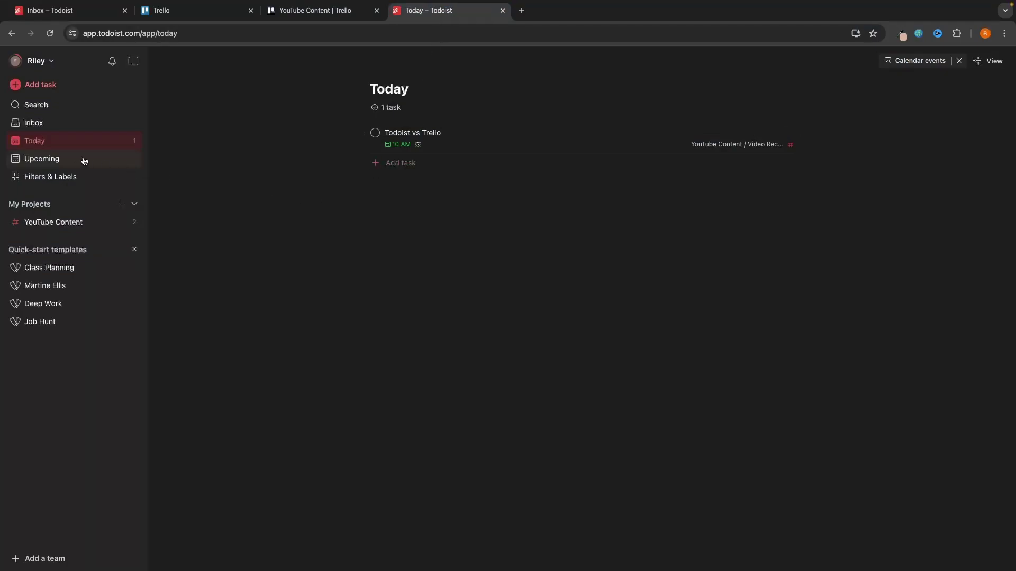
click(58, 160)
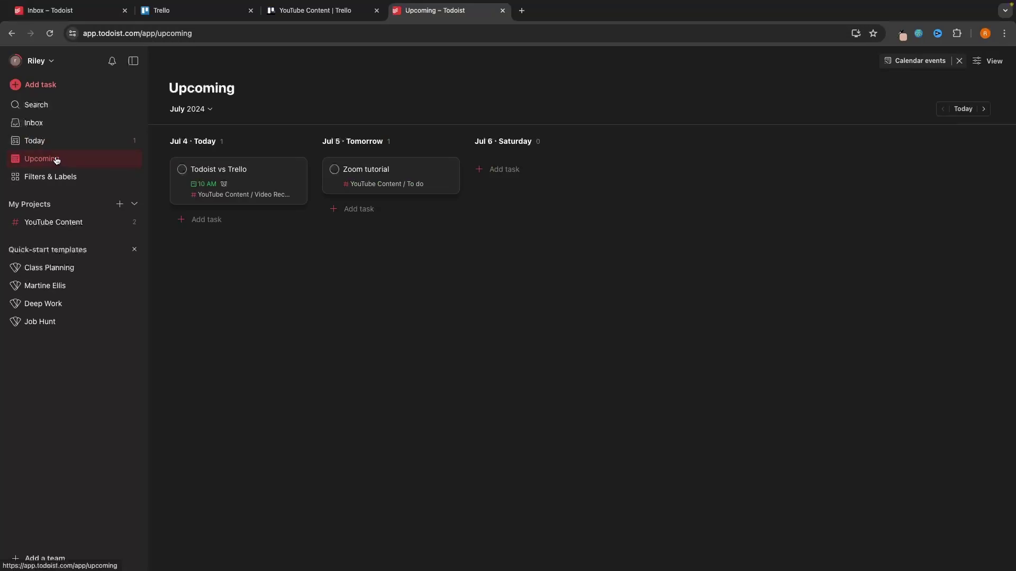
click(984, 109)
click(984, 110)
click(984, 111)
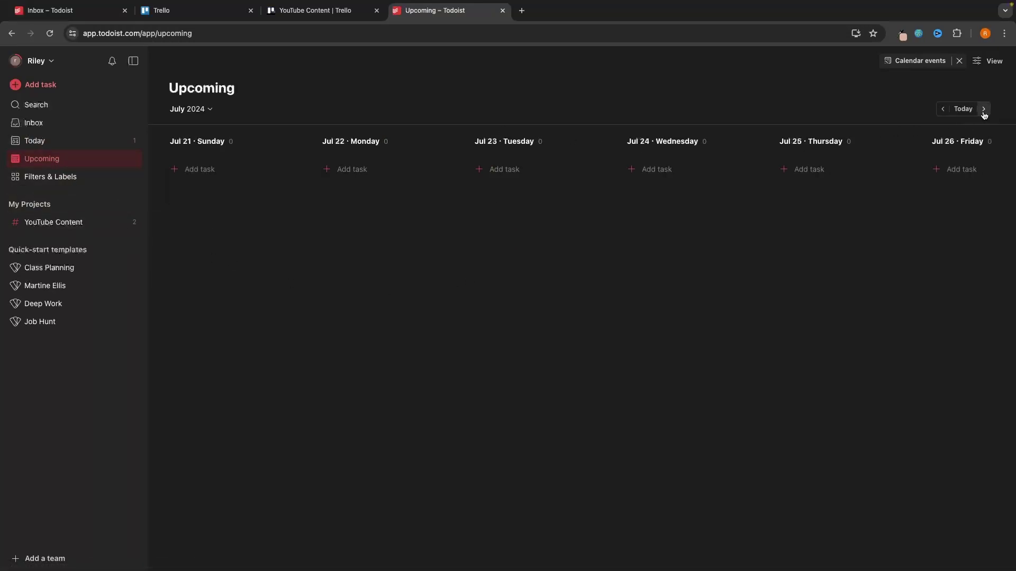
click(944, 109)
click(944, 109)
click(946, 110)
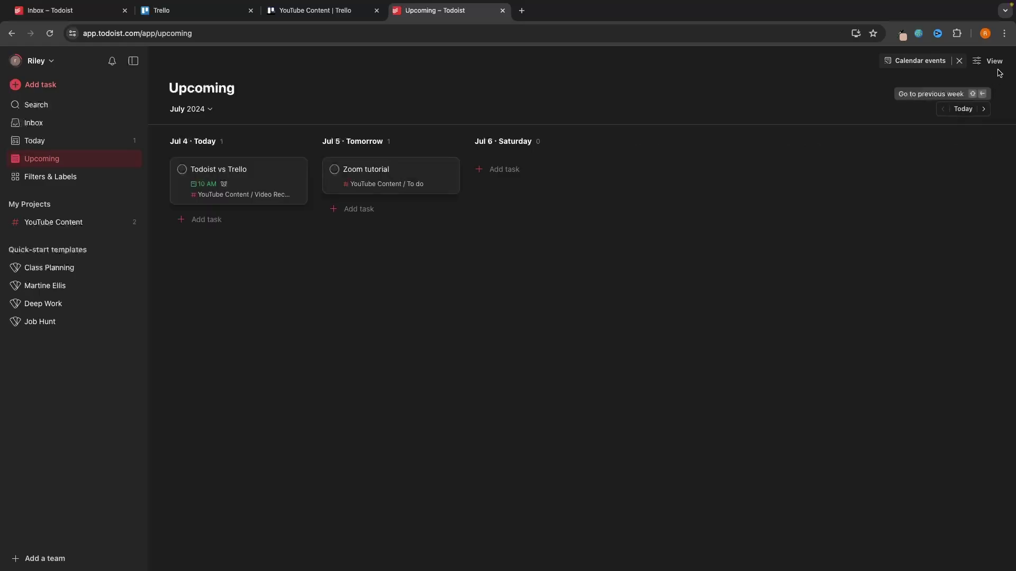
Step: Try to switch the Upcoming view to the calendar layout and dismiss the upgrade offer
click(994, 61)
click(979, 107)
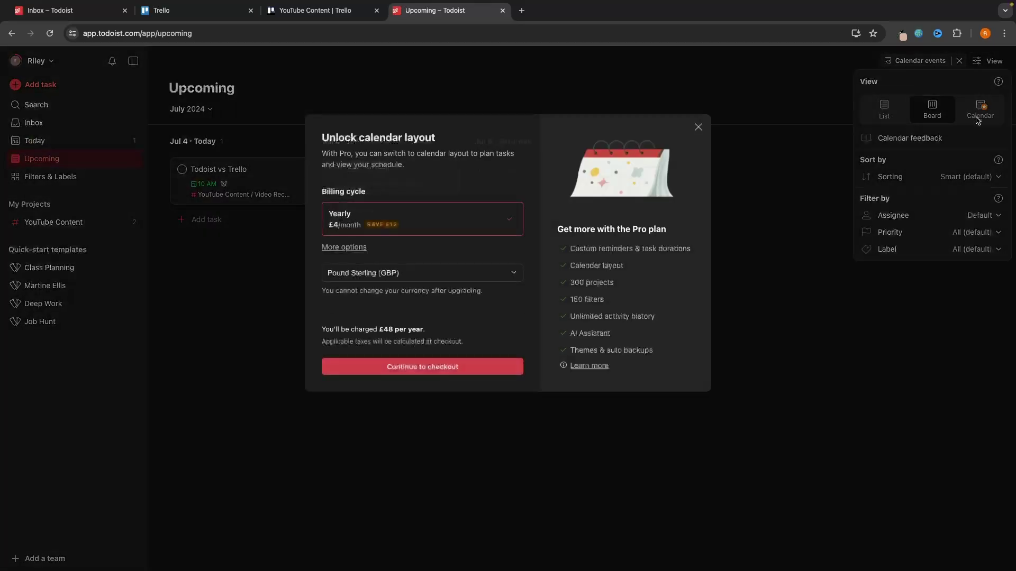
click(698, 128)
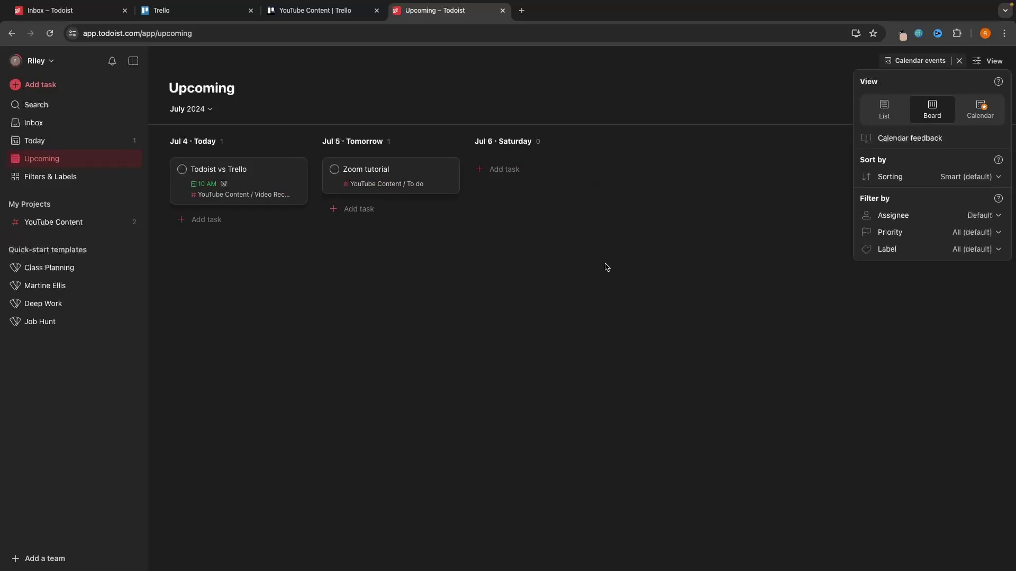
click(561, 275)
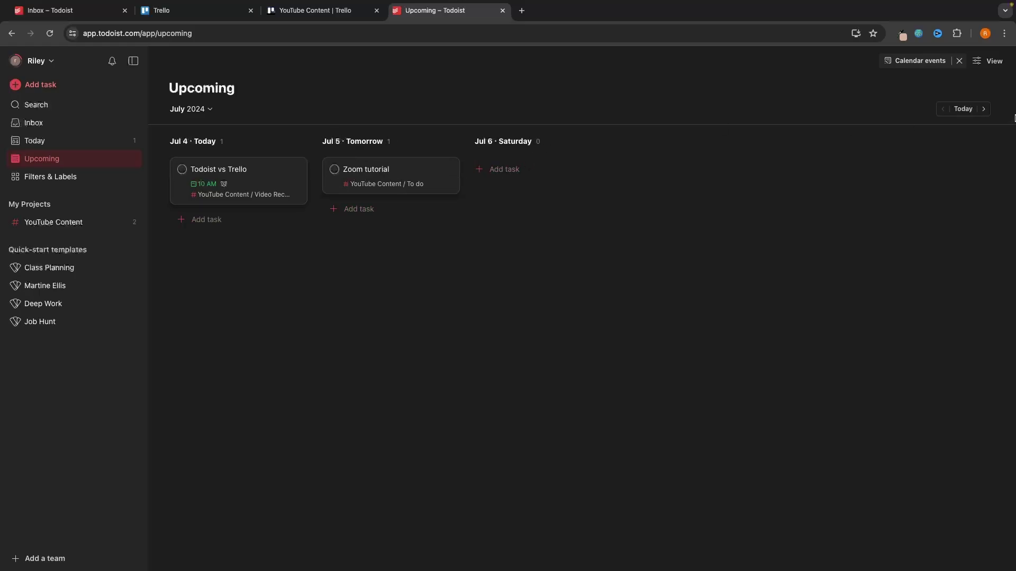
Step: Check next week in Todoist's Upcoming view, and switch to Trello to examine the workspace's Calendar view
click(984, 109)
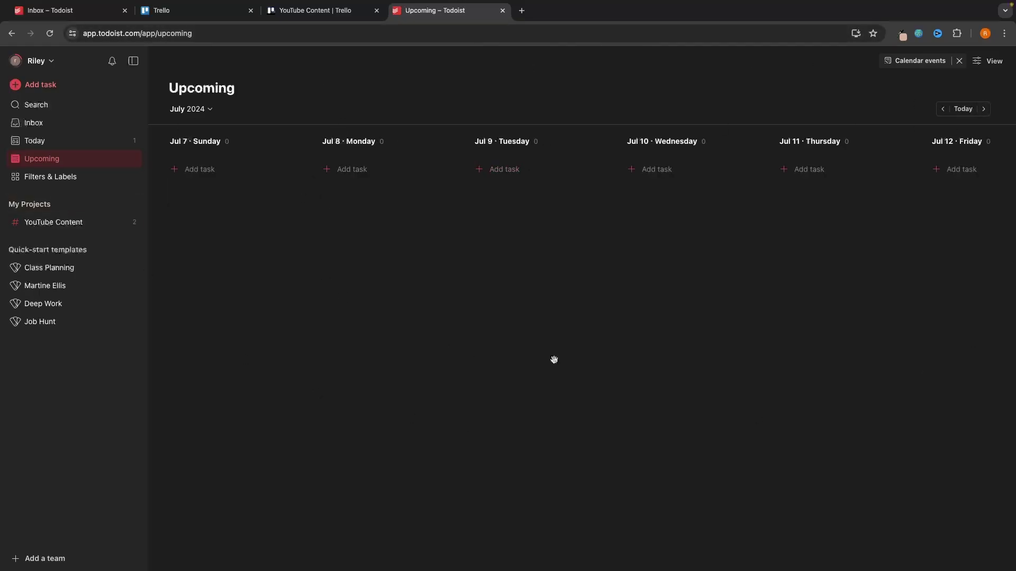
click(943, 109)
key(ctrl+shift+Tab)
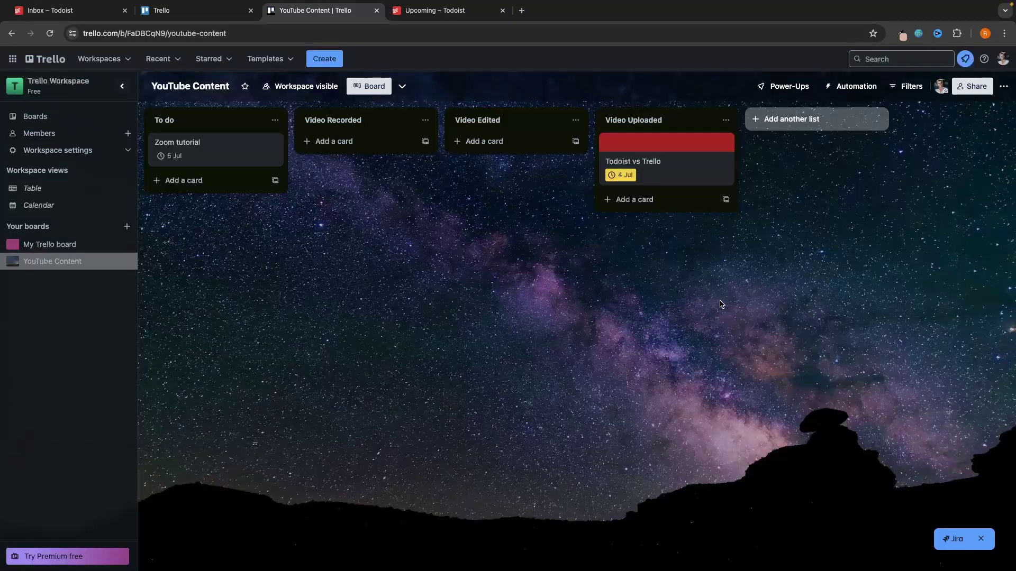
click(42, 208)
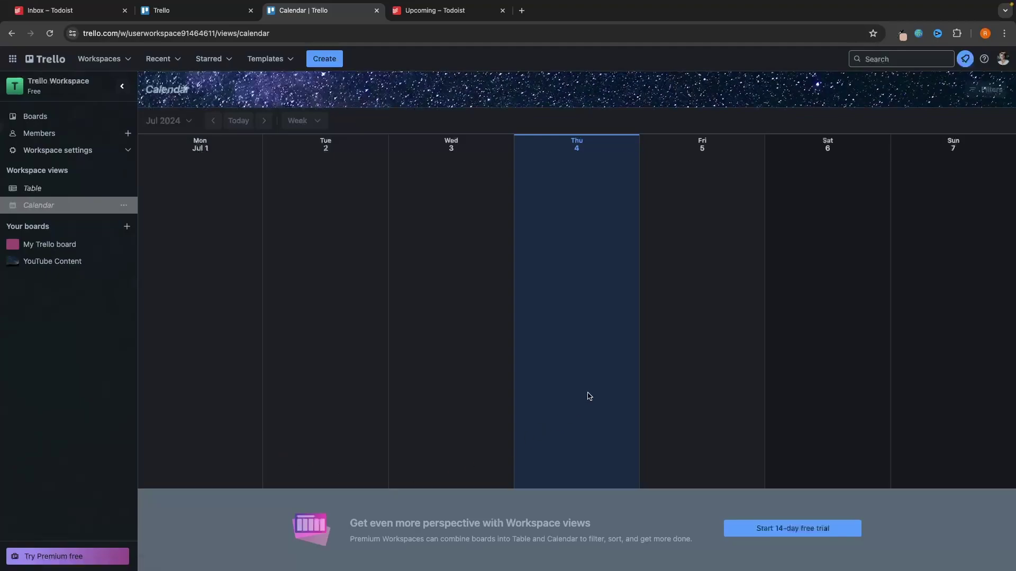
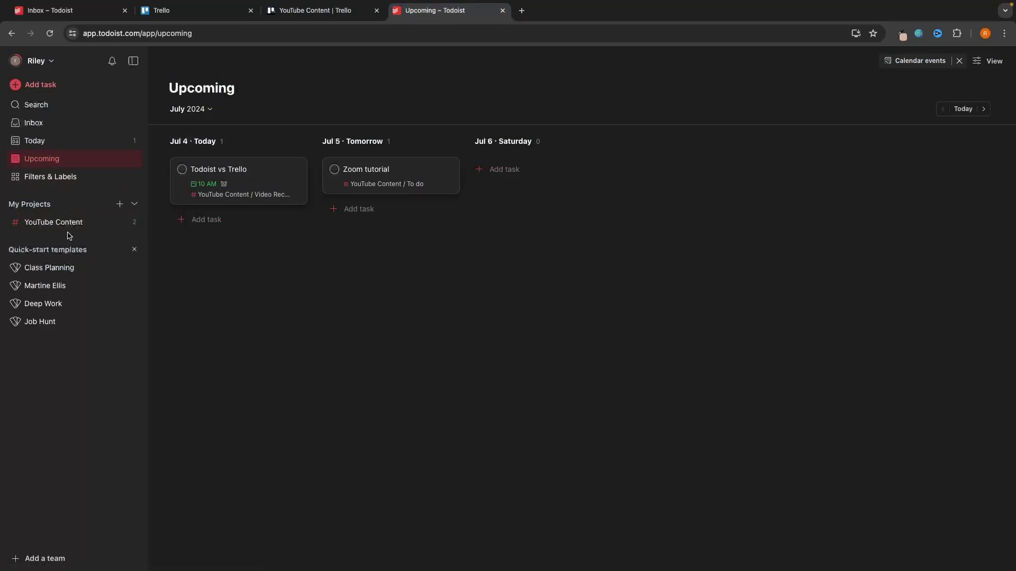
Step: Show Todoist's YouTube Content project as a list and move the Zoom tutorial task to Video Recorded
click(29, 222)
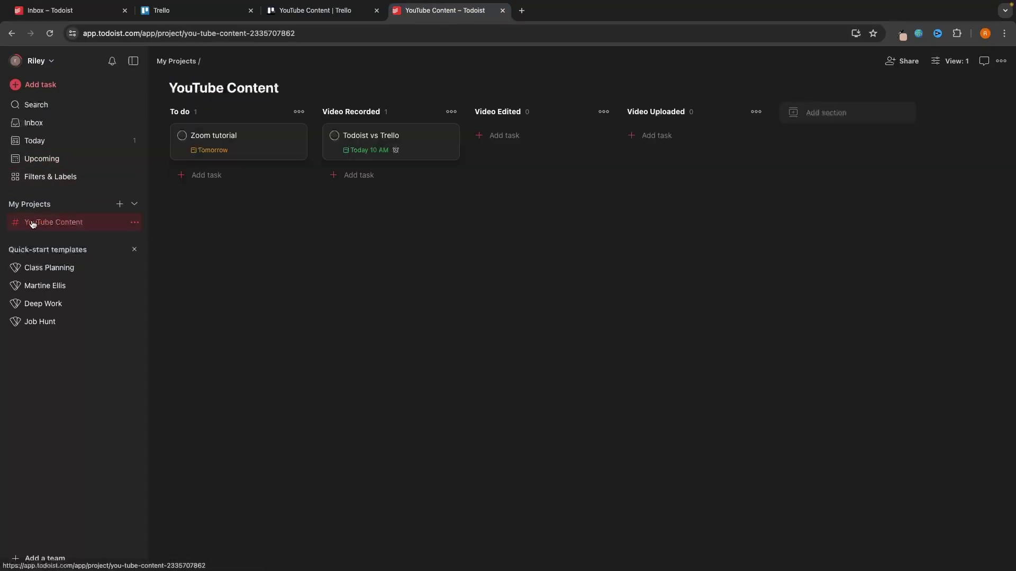
click(956, 59)
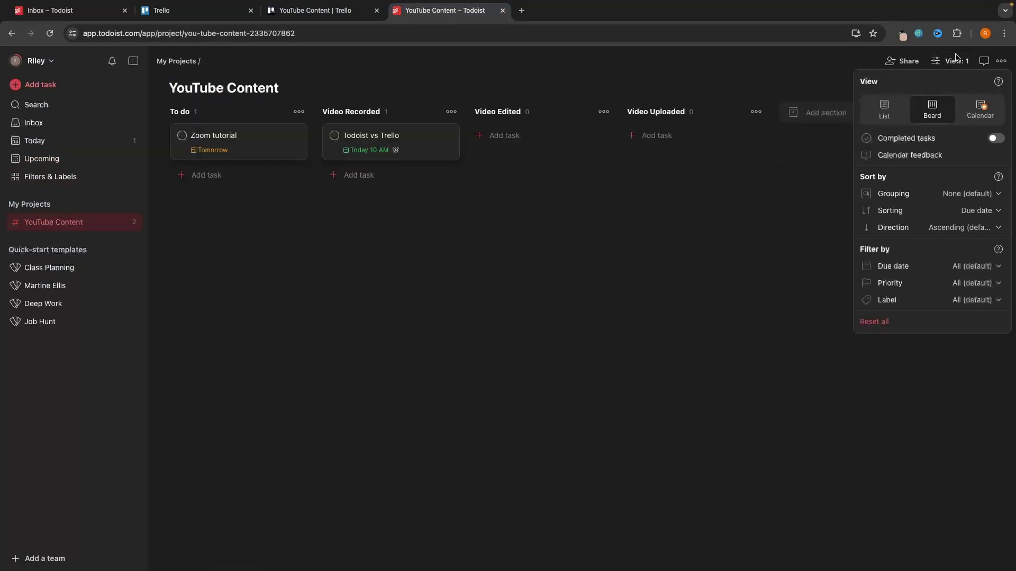
click(896, 115)
click(640, 89)
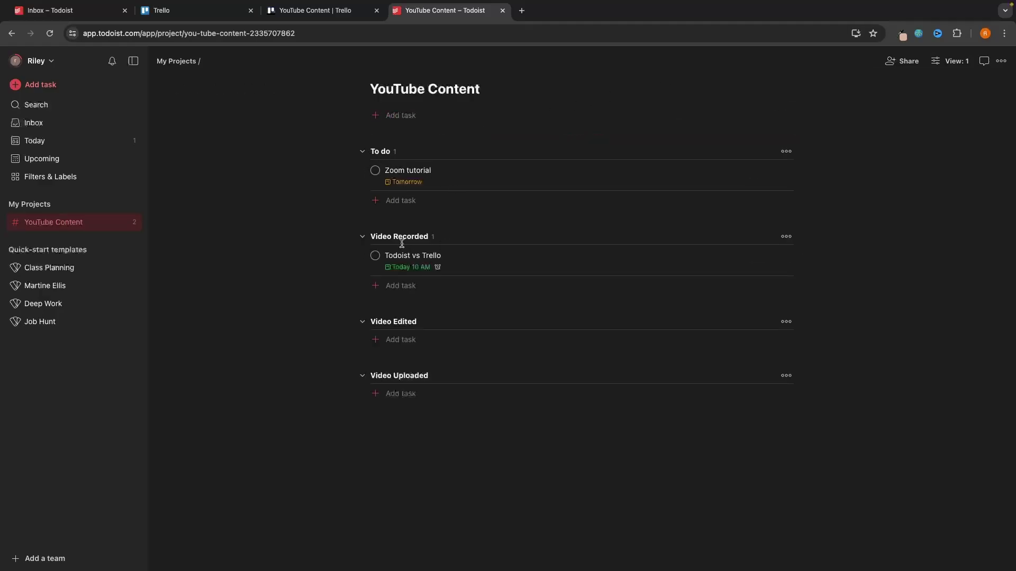
drag(414, 170, 420, 233)
Step: Change the YouTube Content project's layout back to Board
click(958, 61)
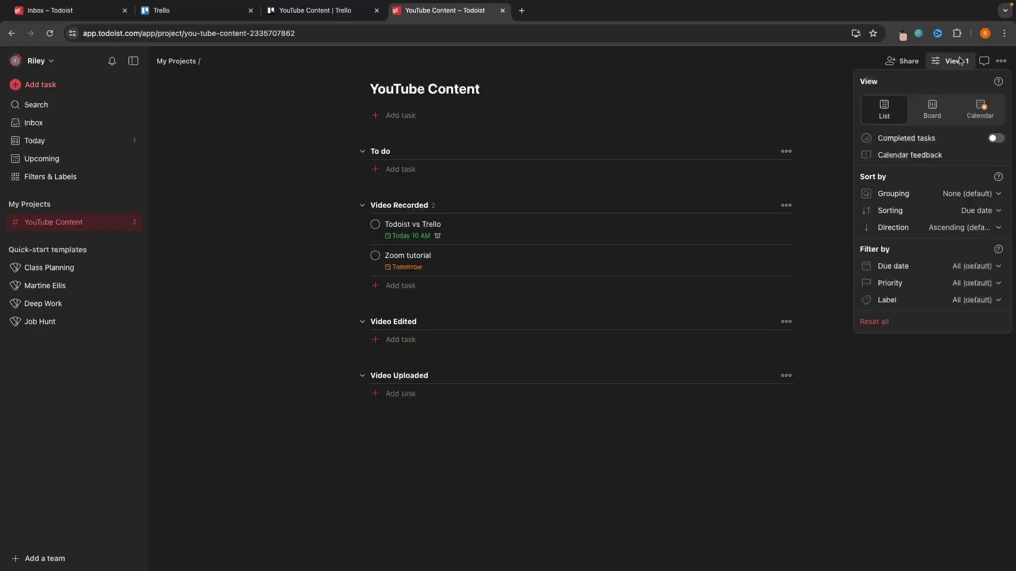
click(942, 112)
click(720, 231)
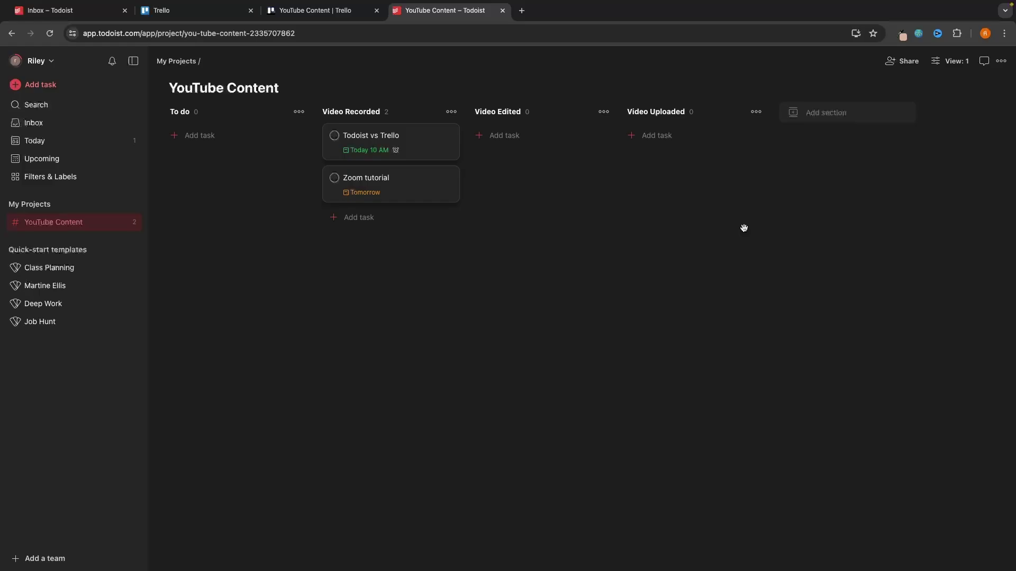
Step: Create a new project named To Do in My Projects with the color Green and the List view
click(119, 204)
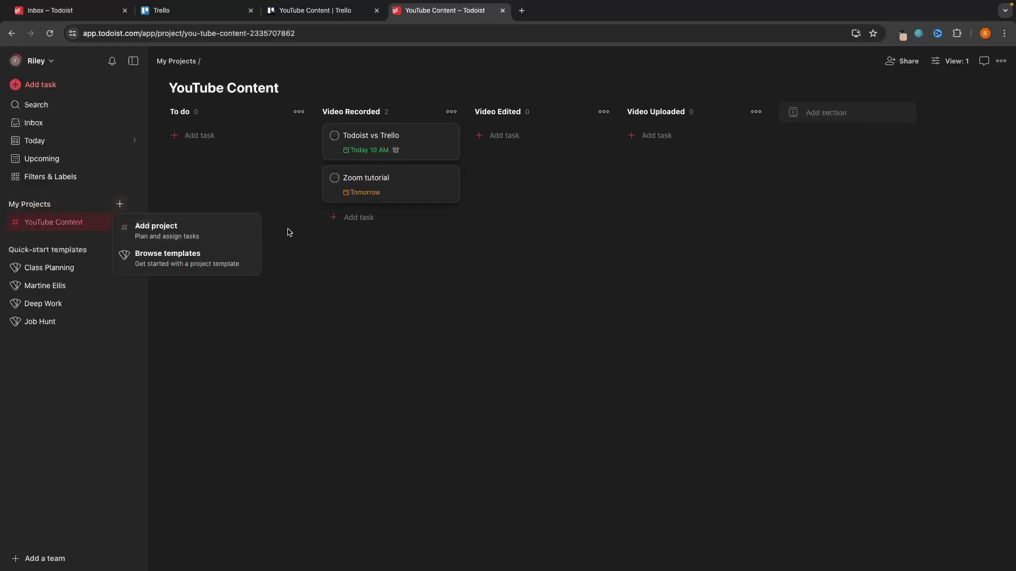
click(166, 233)
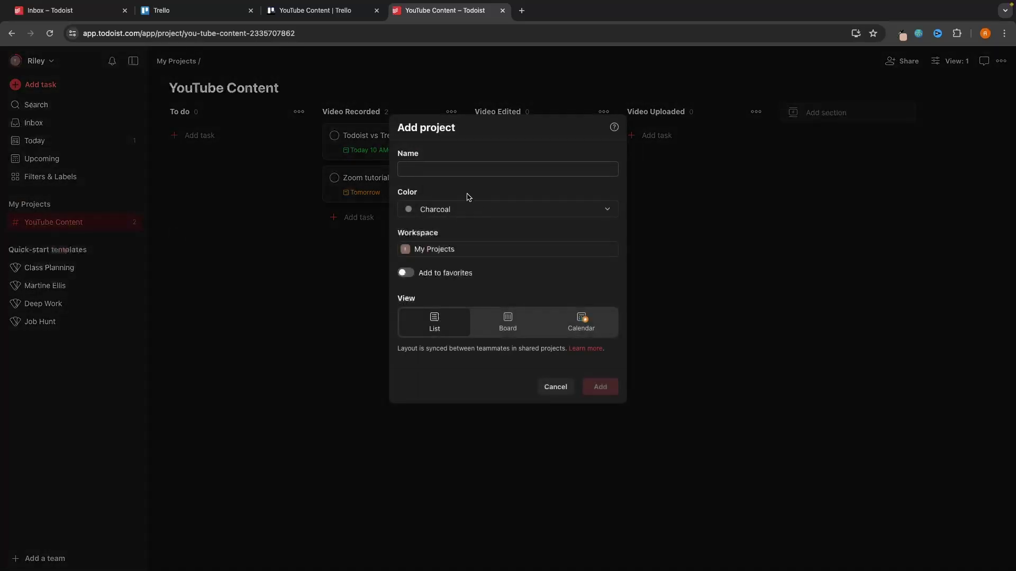
text(To Do)
click(467, 198)
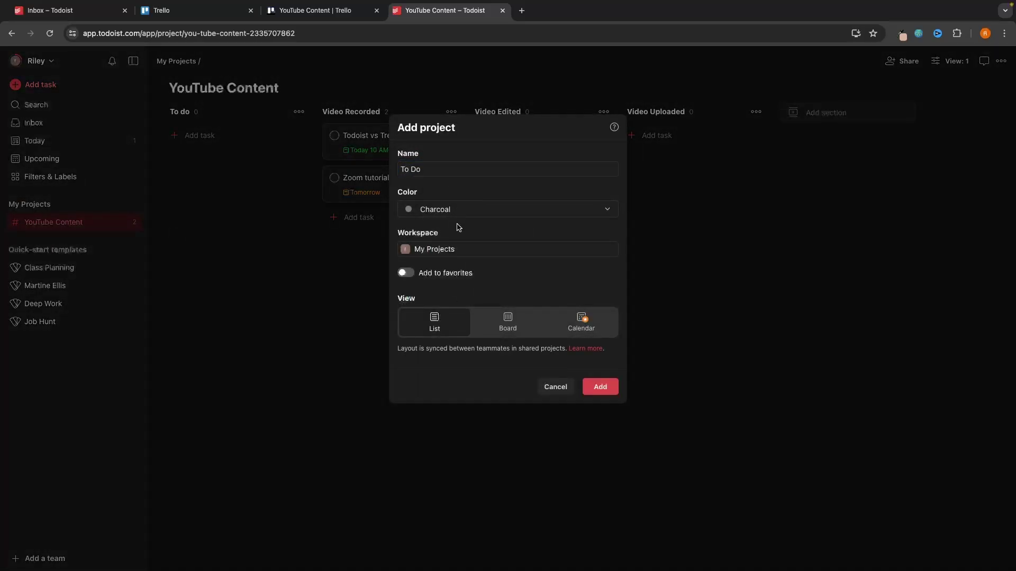
click(458, 209)
click(453, 313)
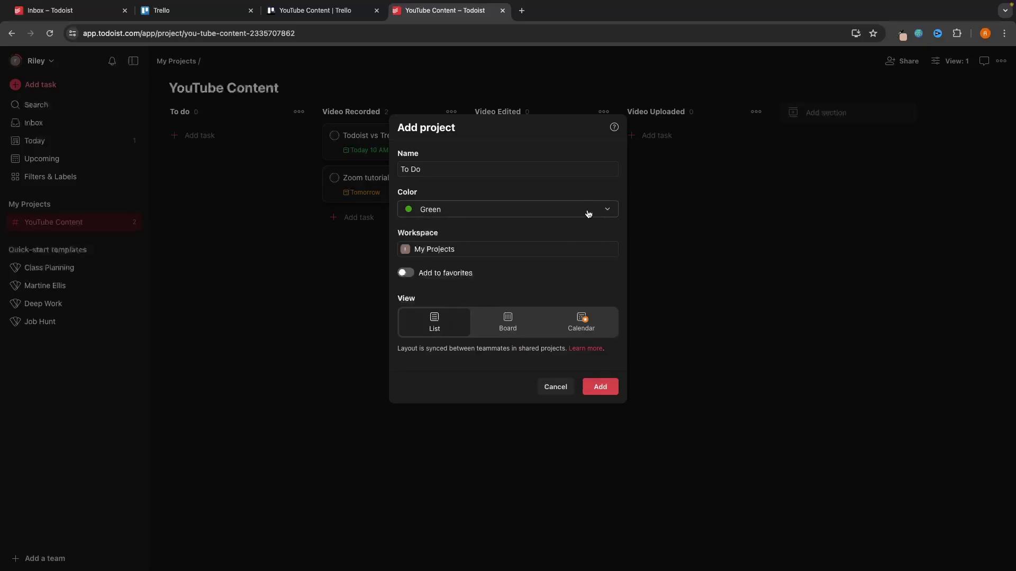
click(600, 387)
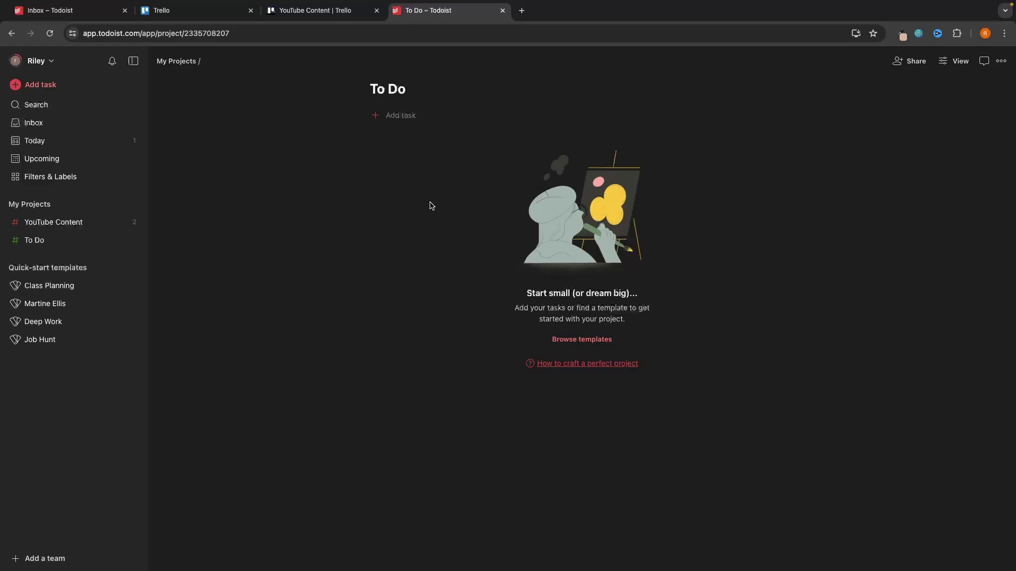
Step: Add the tasks Walk dog, Take dog to training and Salsa class to the To Do project
click(420, 117)
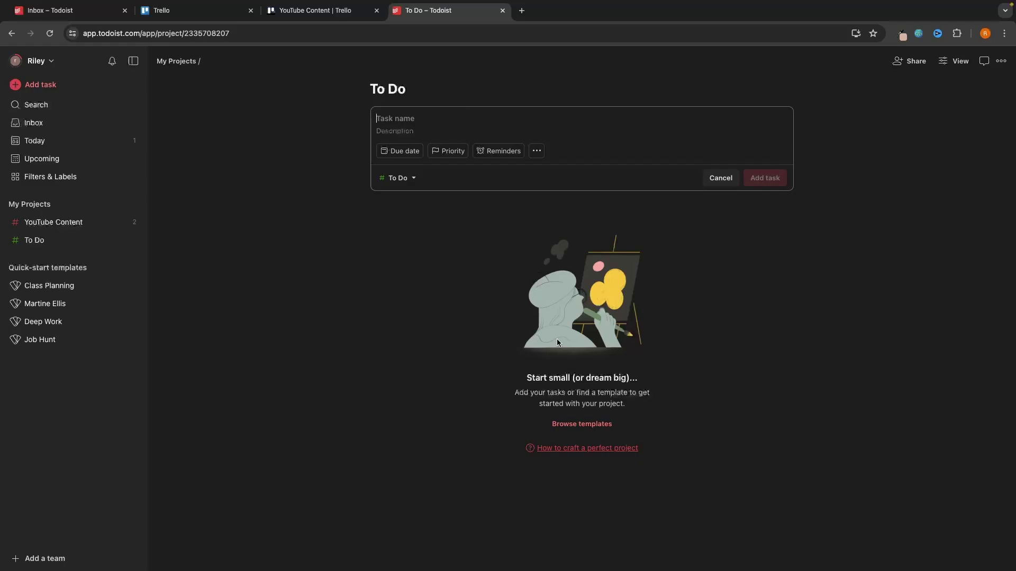
text(Walk)
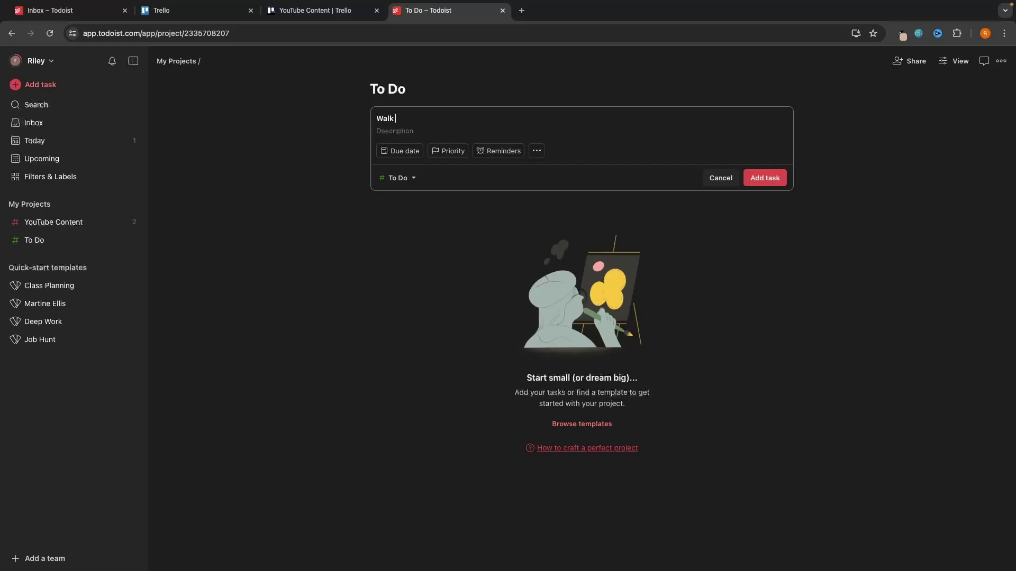
text( dog)
key(Return)
text(Take do)
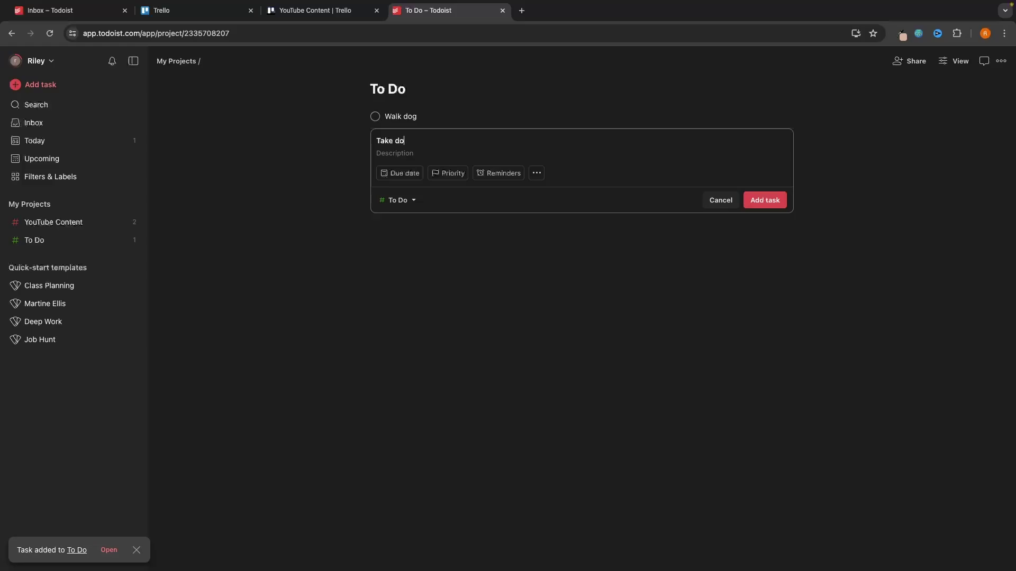
text(ng)
key(Return)
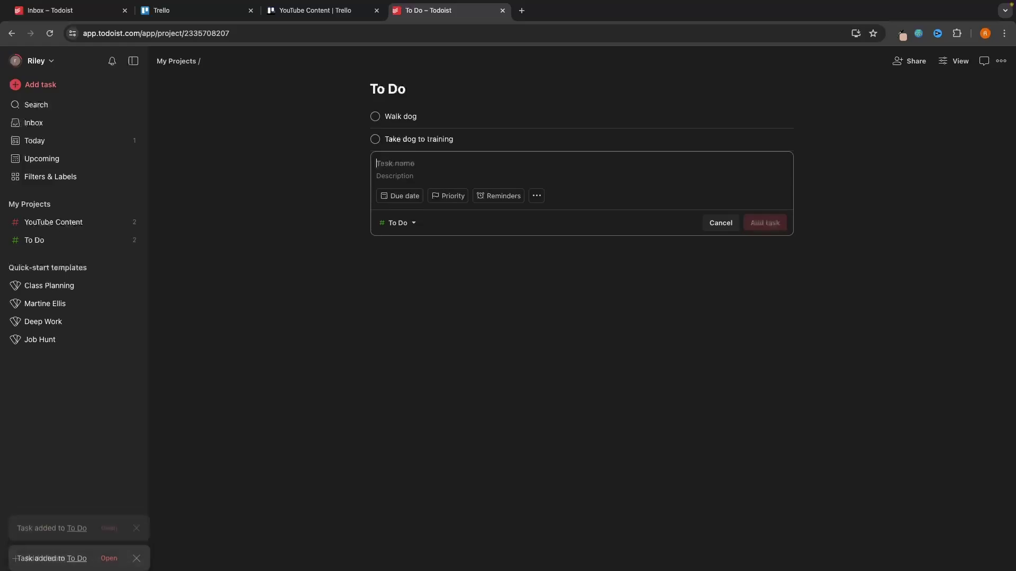
text(D)
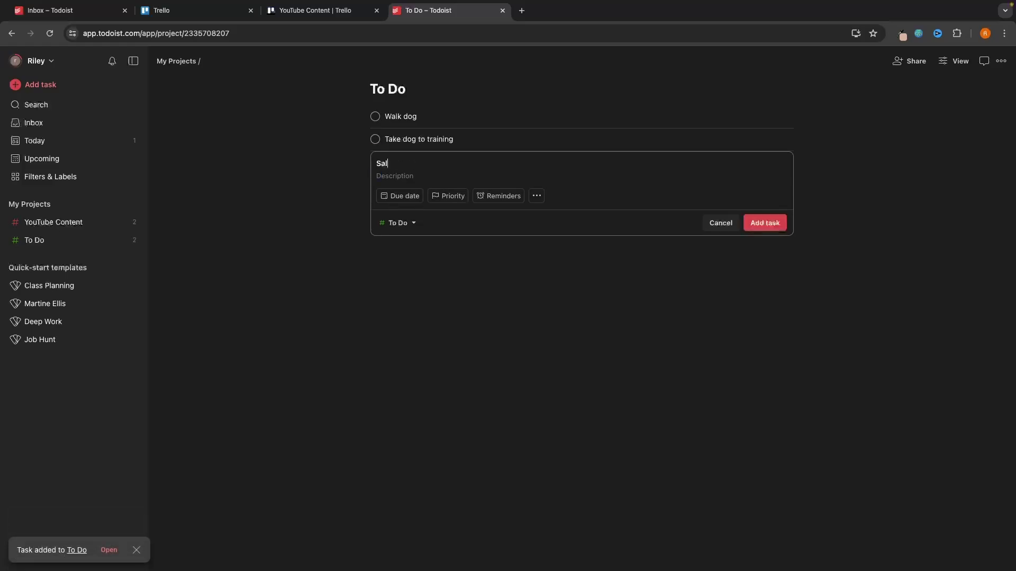
text(alsa class)
key(Return)
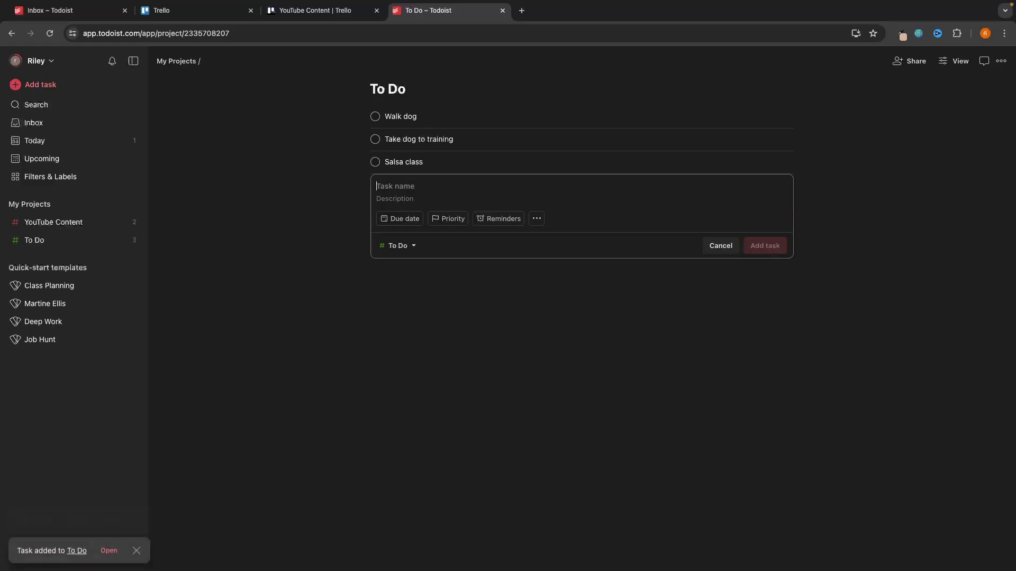
click(720, 246)
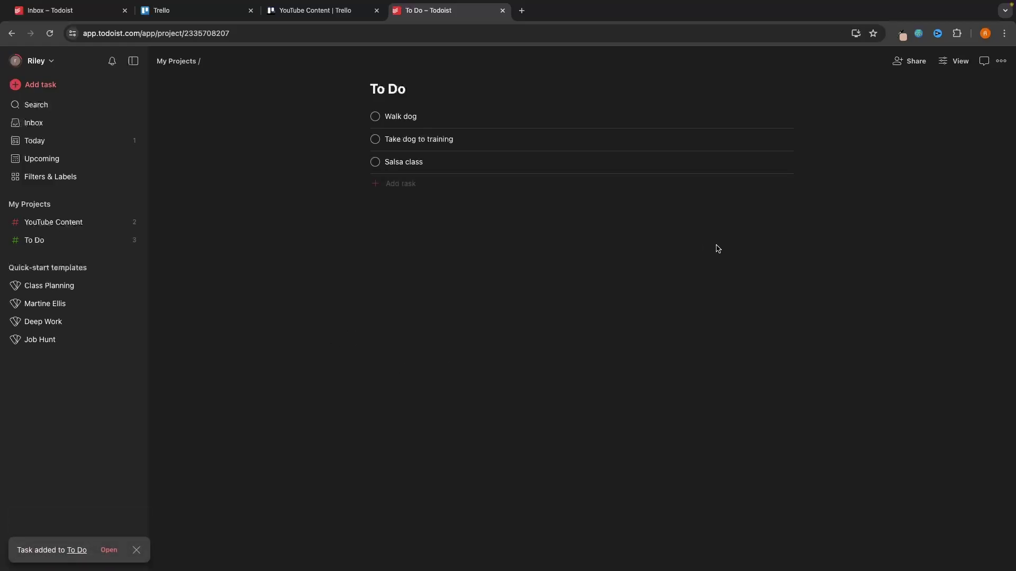
Step: Add three sections named Today, Tomorrow and Next week below the tasks in the To Do project
click(564, 209)
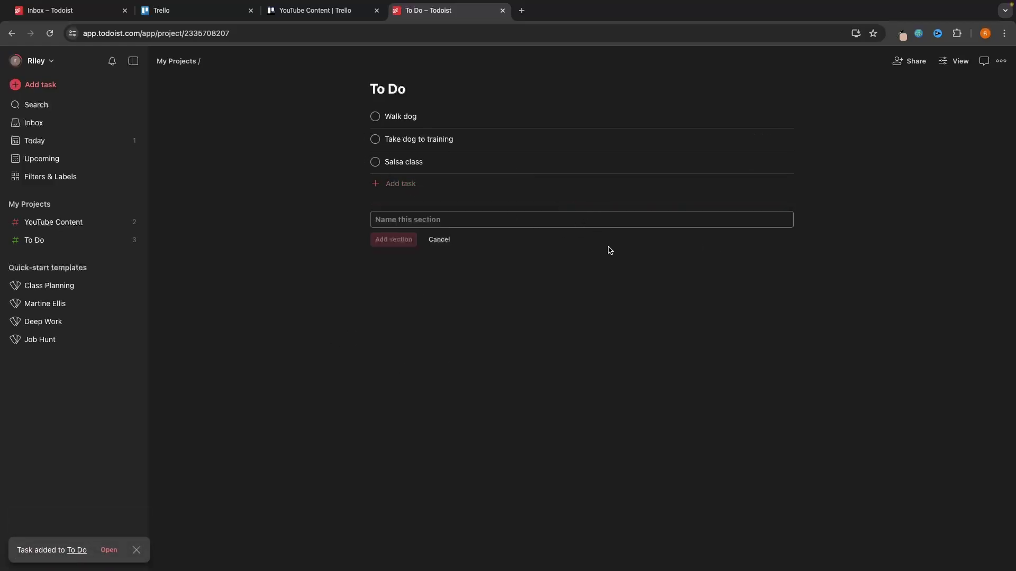
text(Tomay)
key(Return)
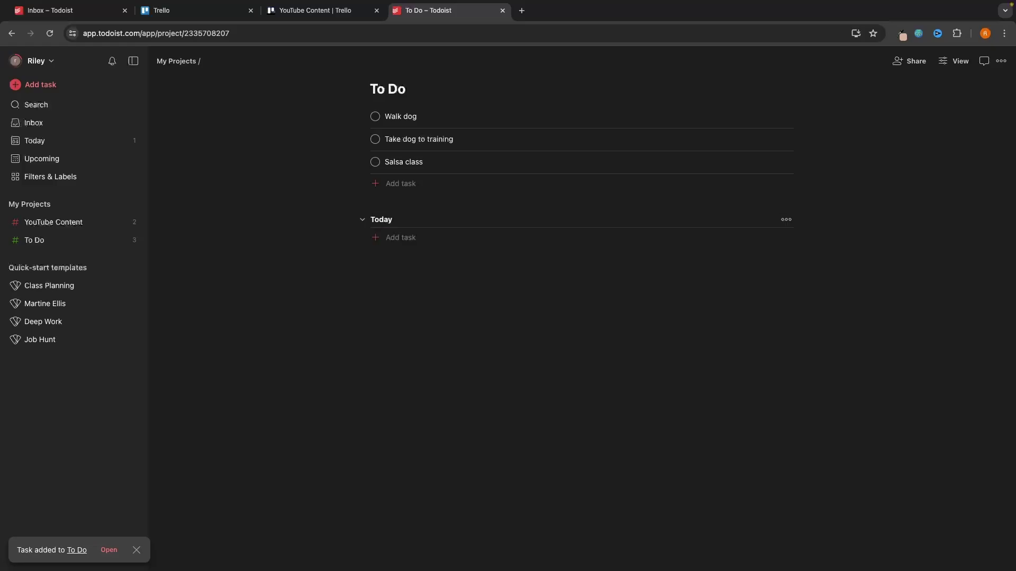
click(549, 262)
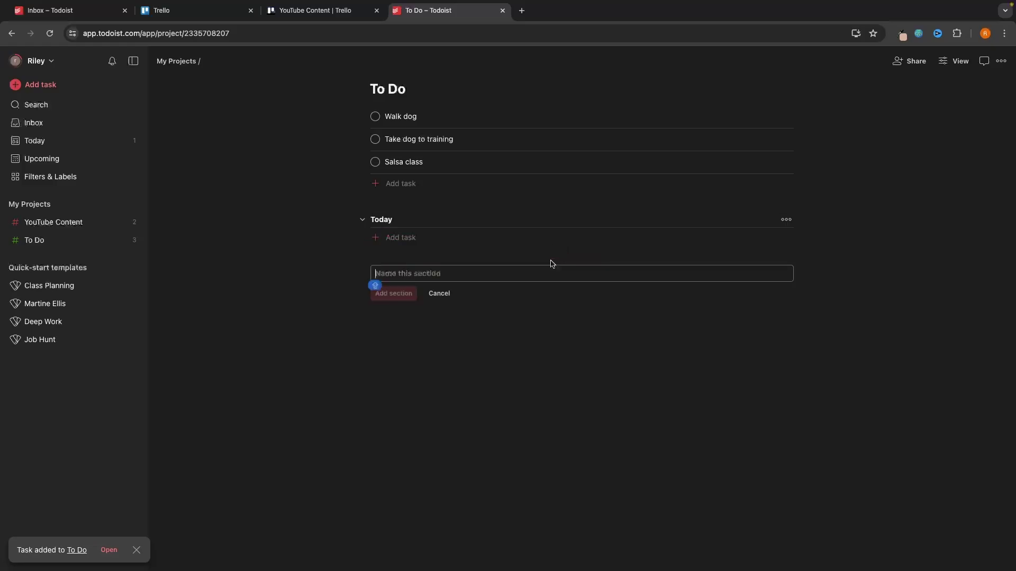
text(Tomorrow)
key(Return)
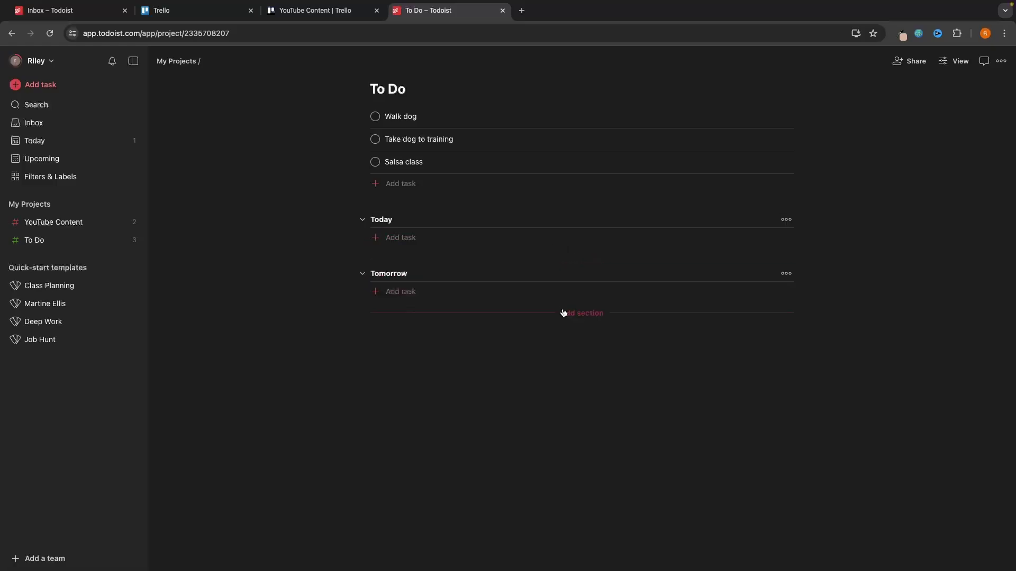
click(573, 320)
text(Ne)
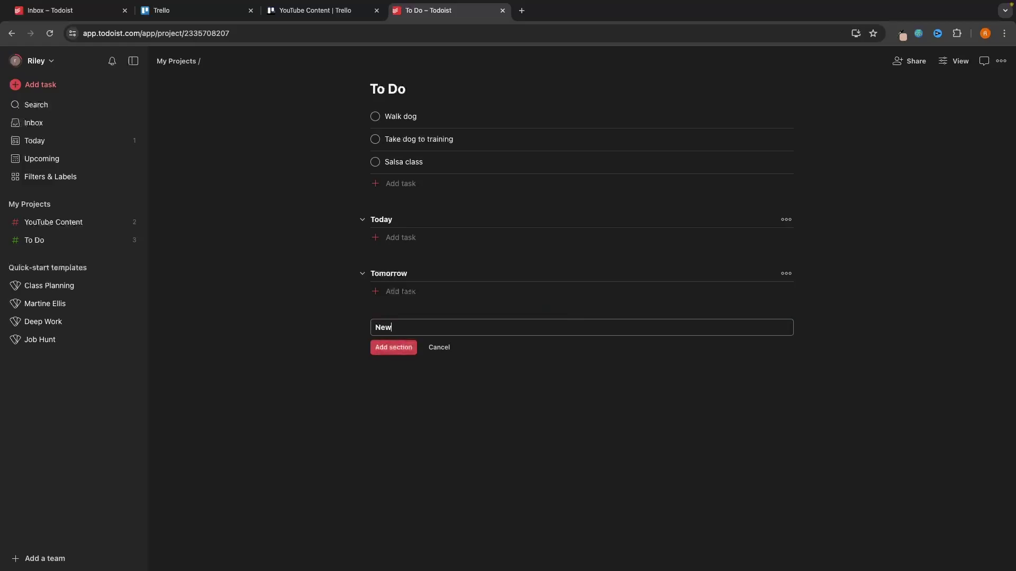
text(xt week)
key(Return)
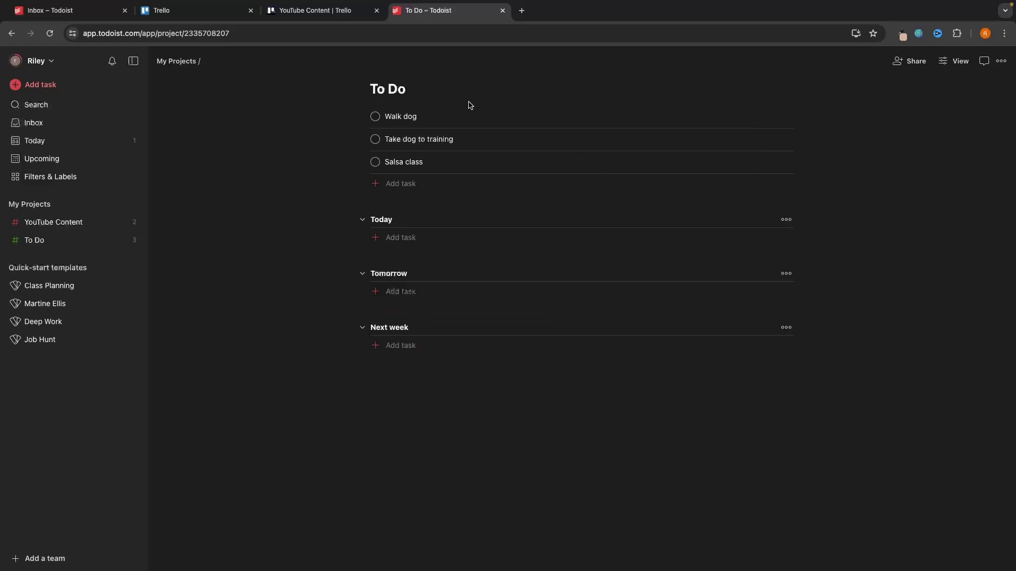
Step: Sort Walk dog into Today and Take dog to training into Tomorrow, and set Walk dog's due date to Today
drag(467, 113, 449, 233)
drag(430, 116, 415, 300)
click(801, 194)
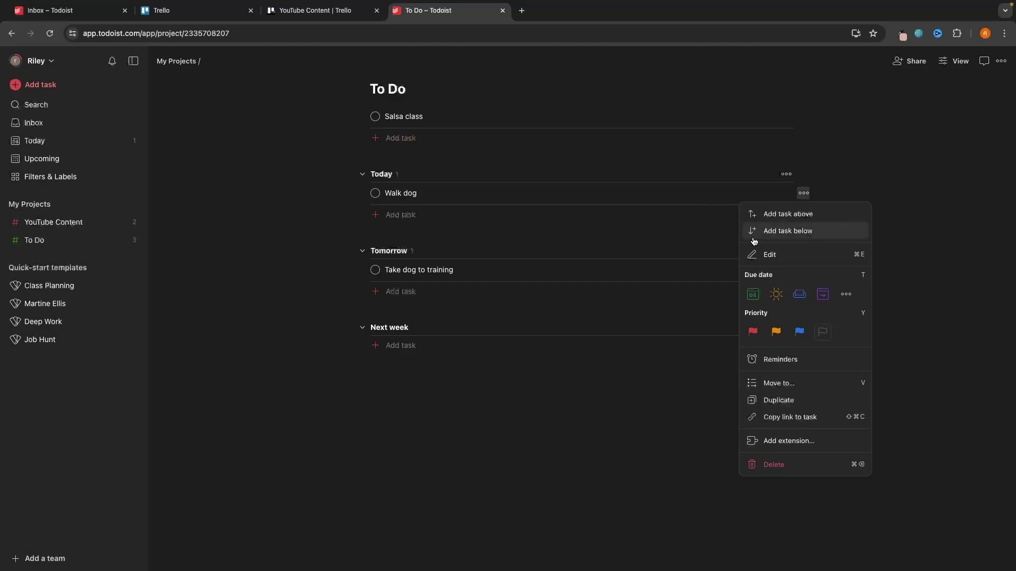
click(762, 255)
click(413, 228)
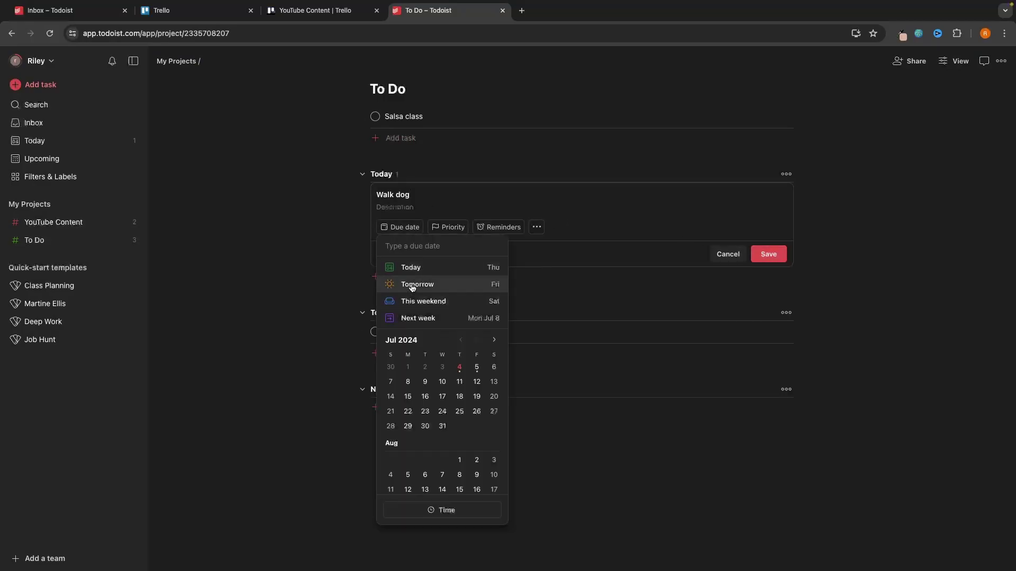
click(402, 265)
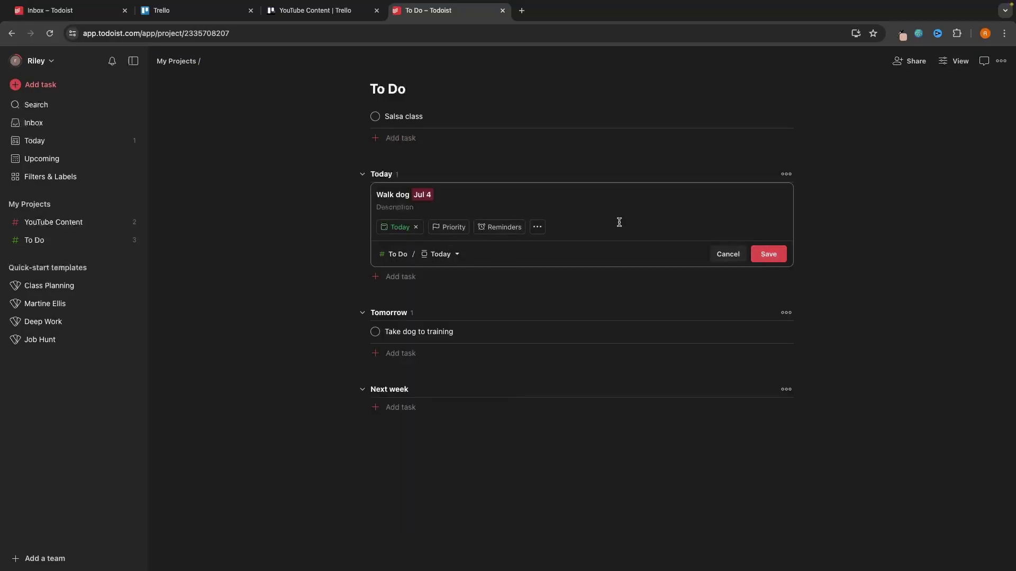
click(769, 253)
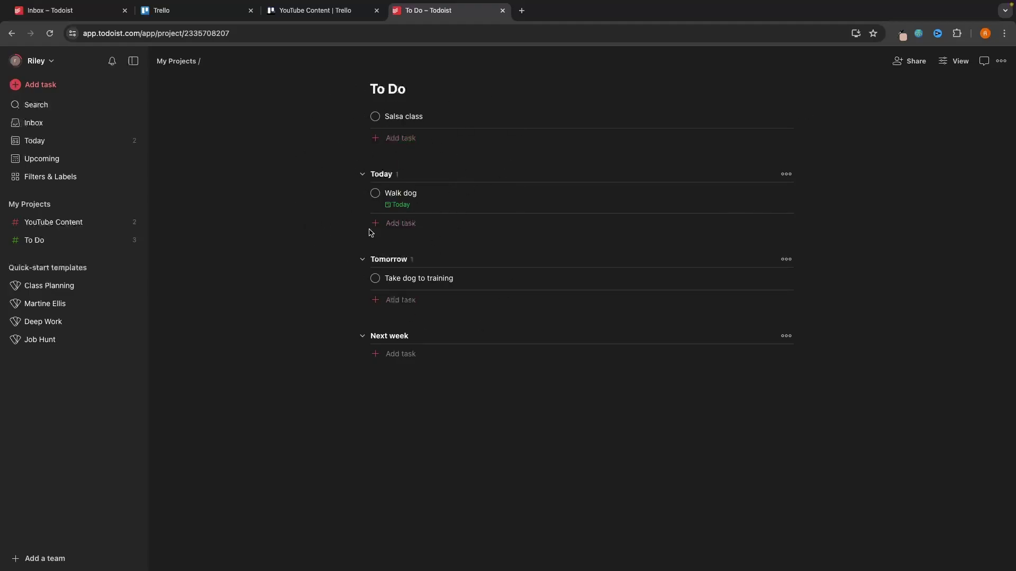
Step: Switch to Trello and examine which views are offered for the YouTube Content board
click(341, 13)
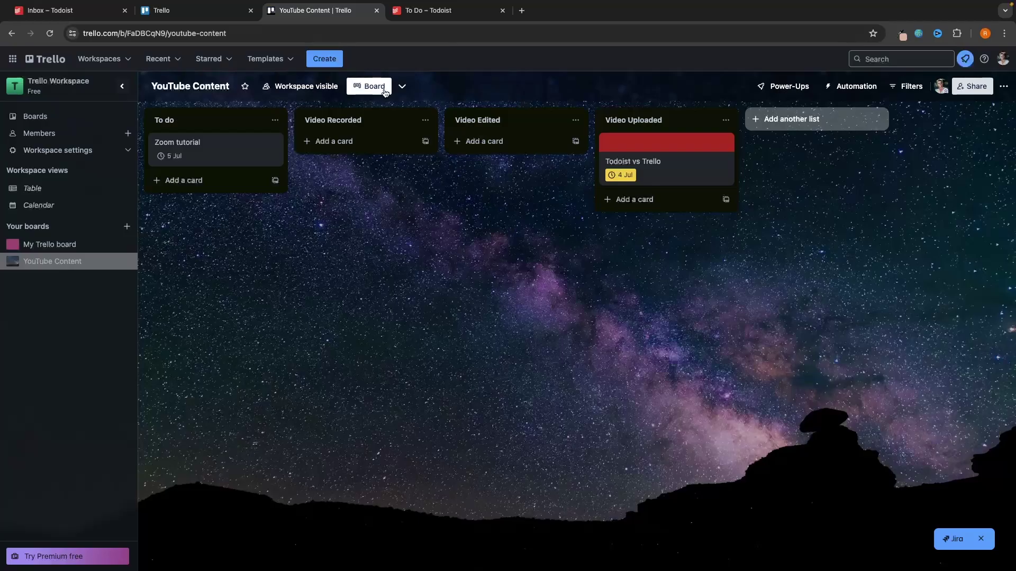
click(402, 88)
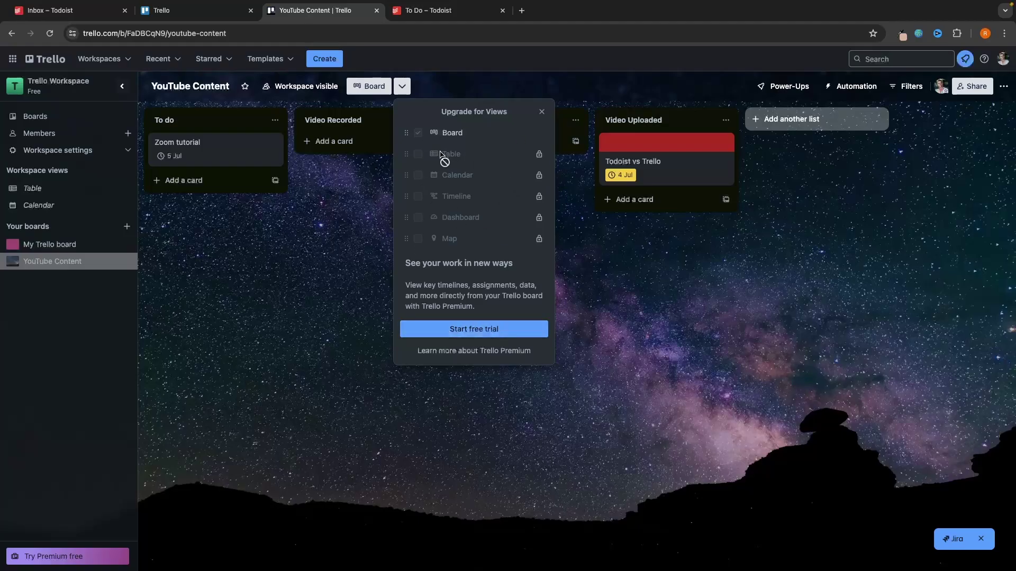
click(435, 4)
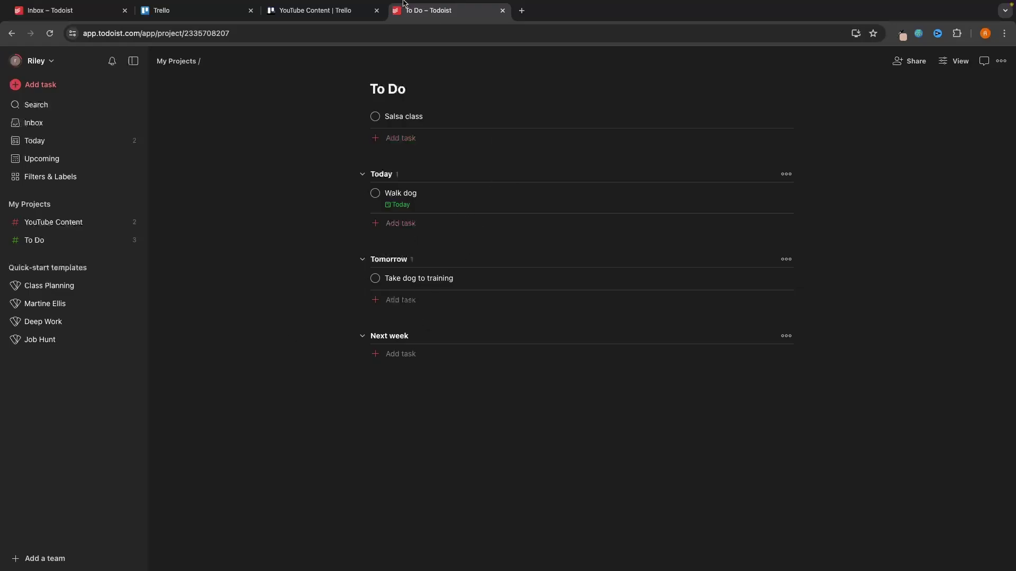
click(317, 10)
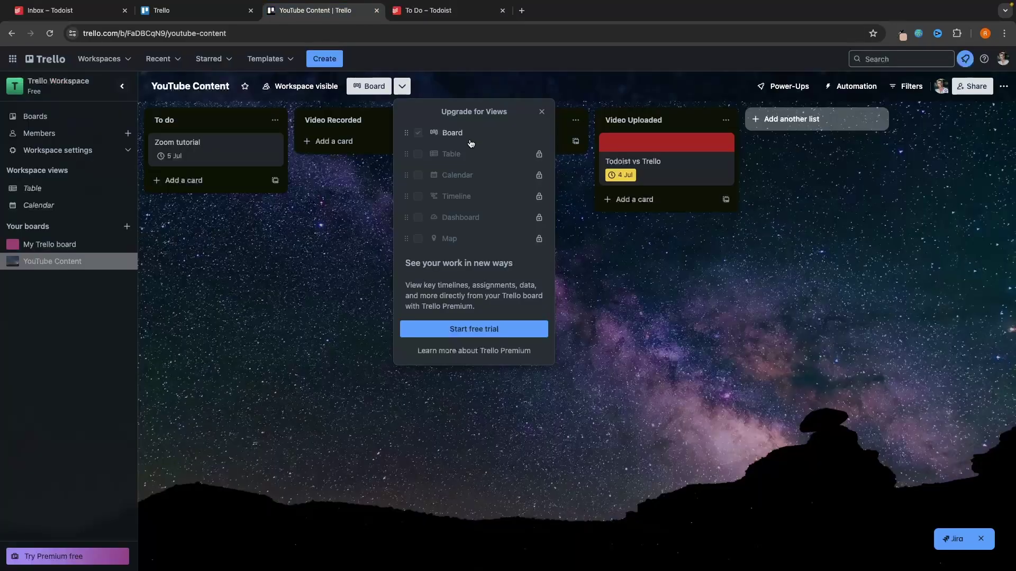
click(541, 113)
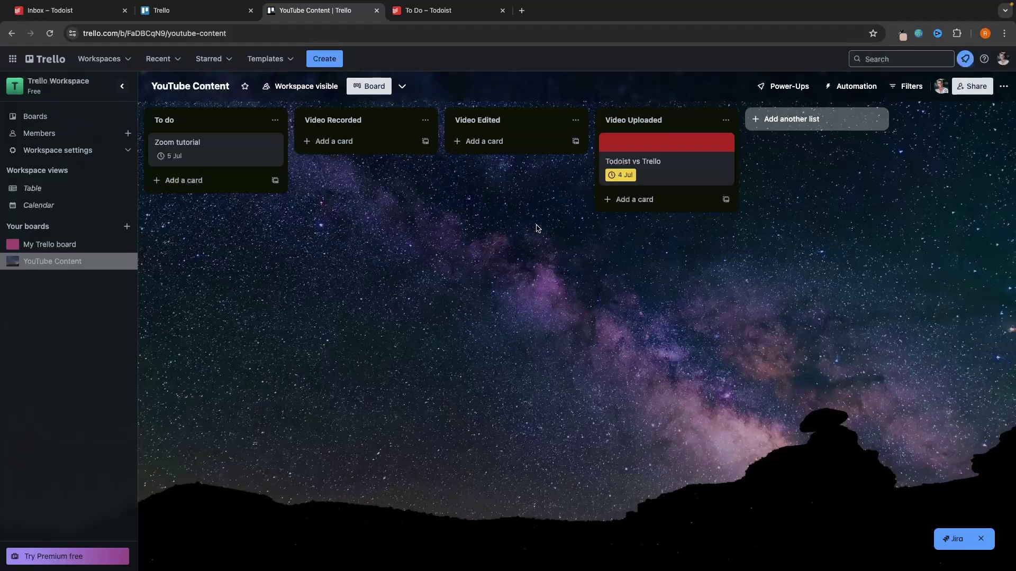
Step: Switch to Todoist and browse its featured project templates
click(447, 10)
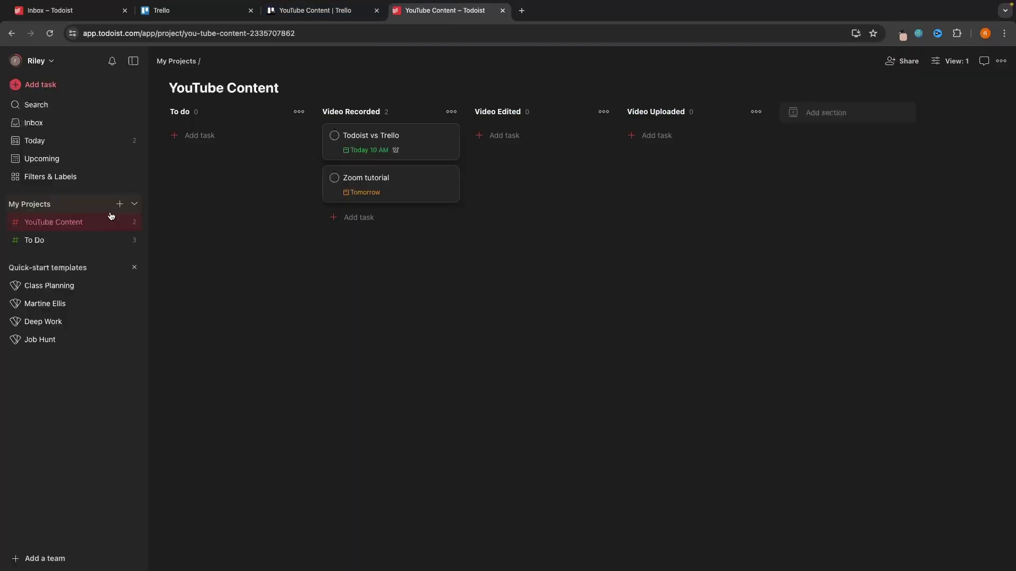
click(120, 205)
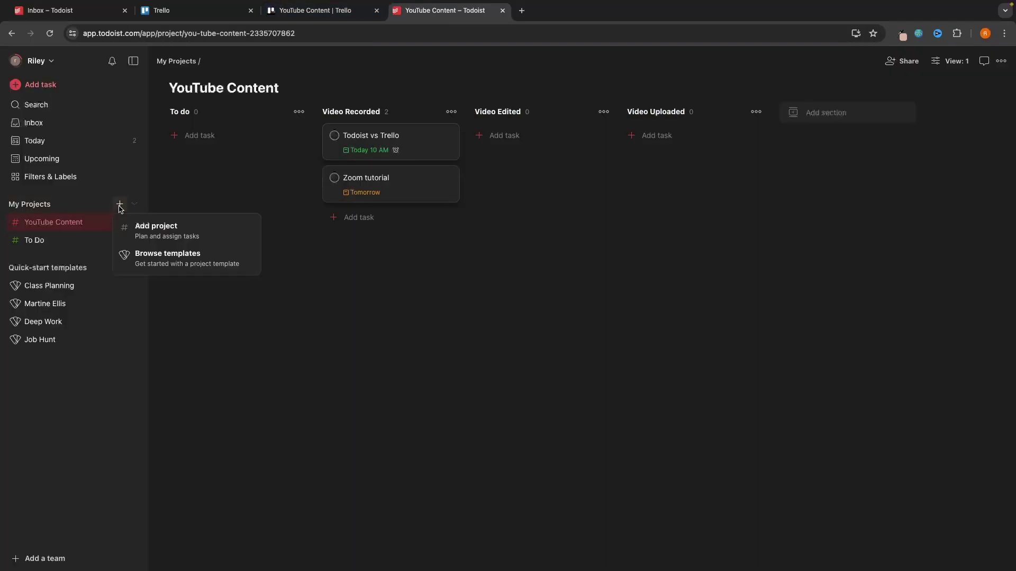
click(193, 268)
scroll(555, 256, down, 5)
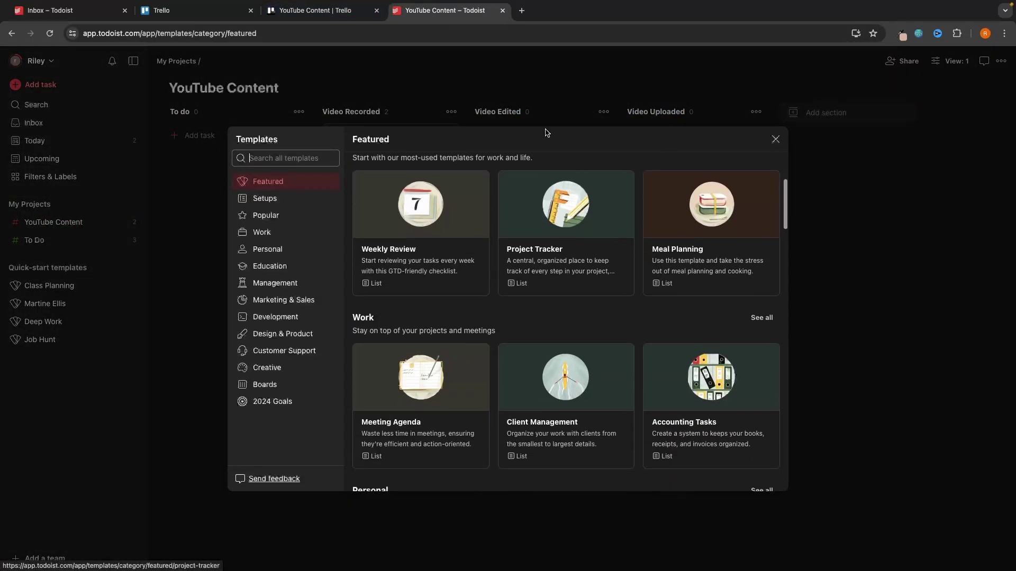
Step: Look at Trello's YouTube Content board, and check the Today view and next week's Upcoming view in Todoist
click(347, 19)
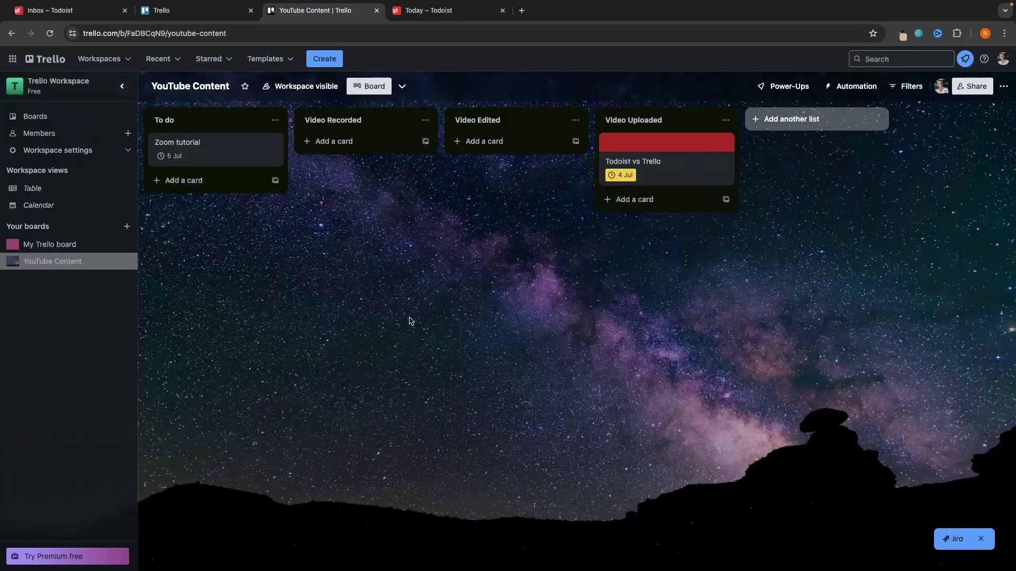
click(464, 20)
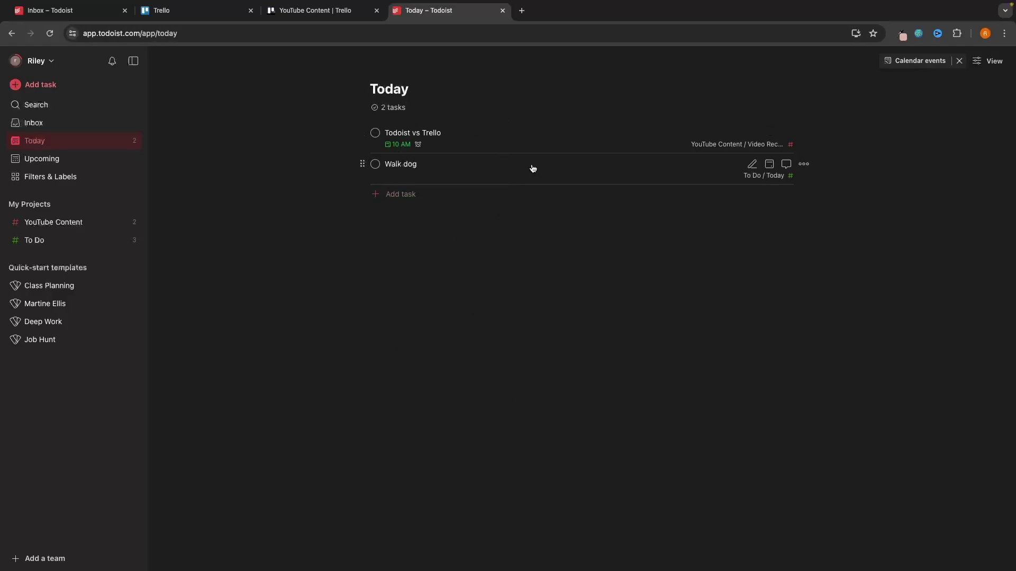
click(75, 159)
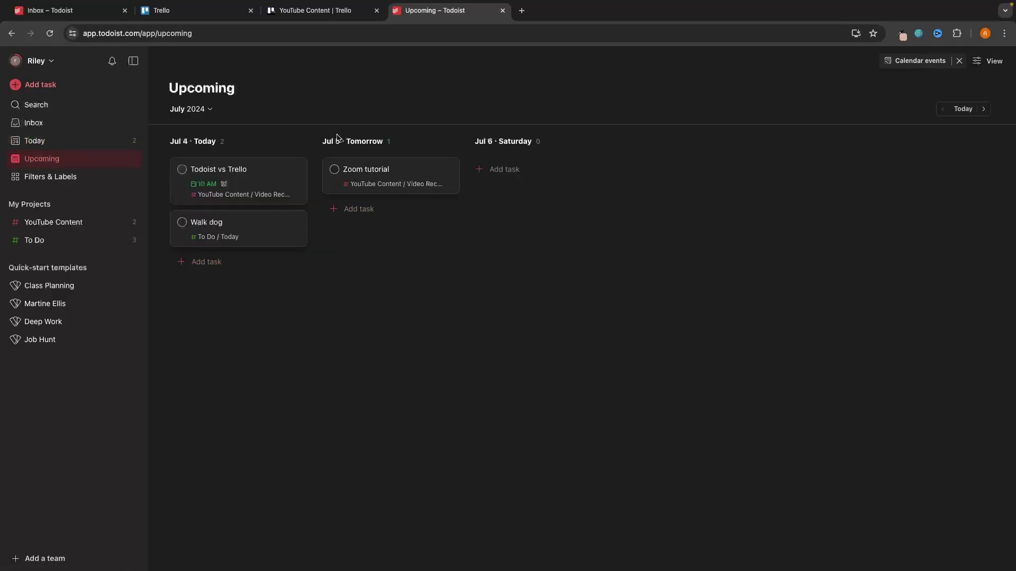
click(990, 109)
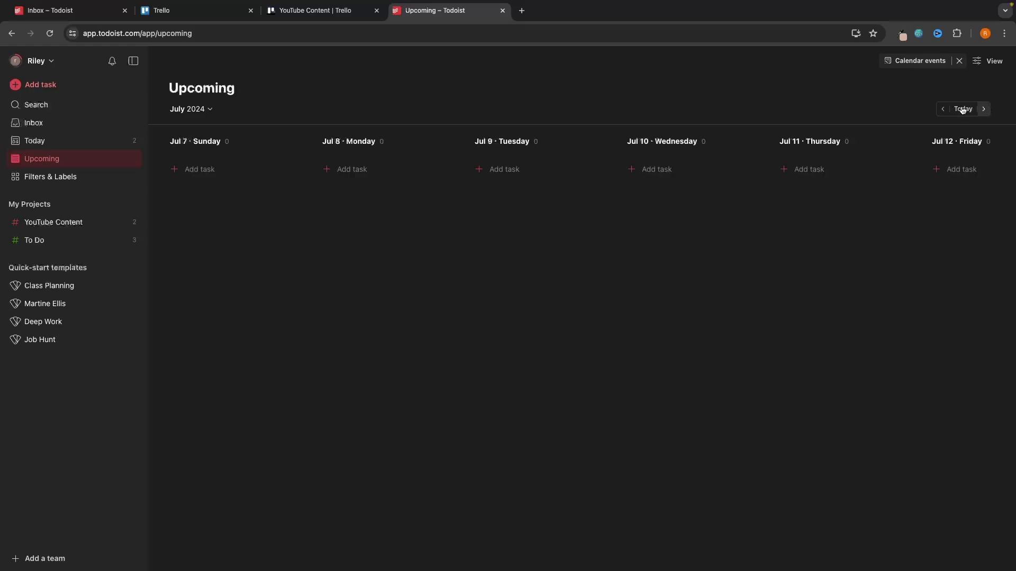
Step: Glance at the Trello board, and move Salsa class to the Tomorrow section of Todoist's To Do project
click(340, 10)
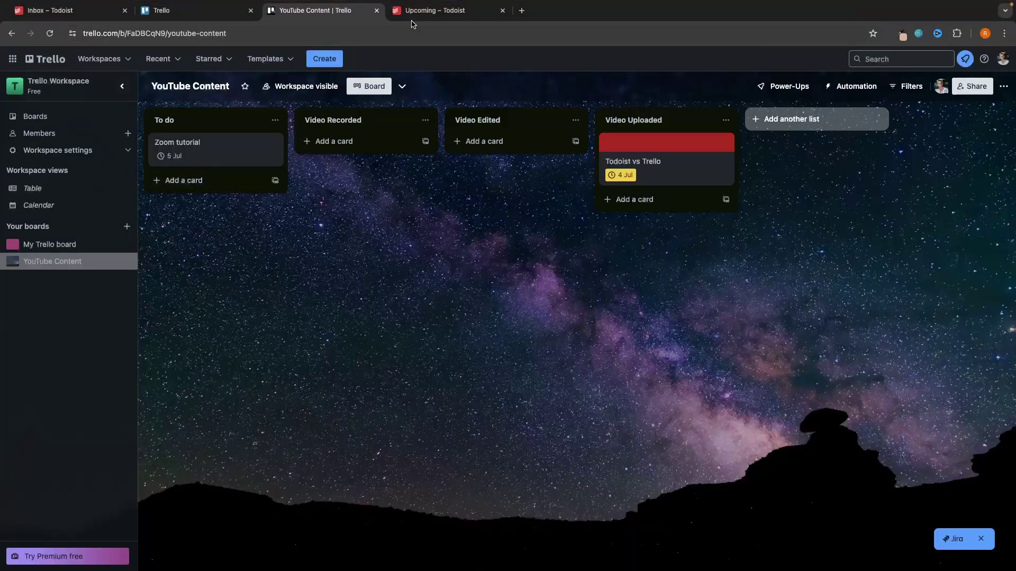
click(435, 11)
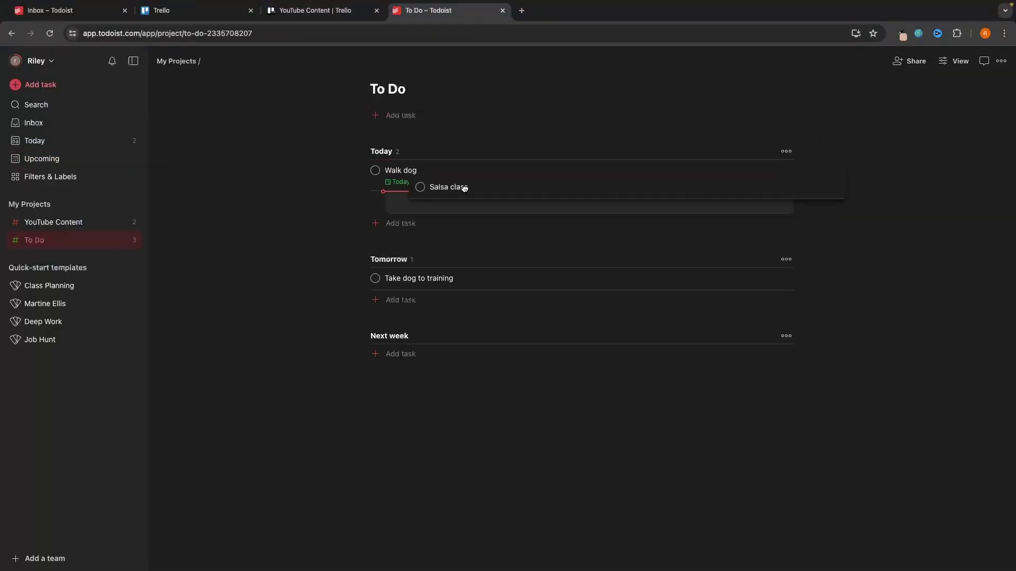
drag(463, 188, 422, 272)
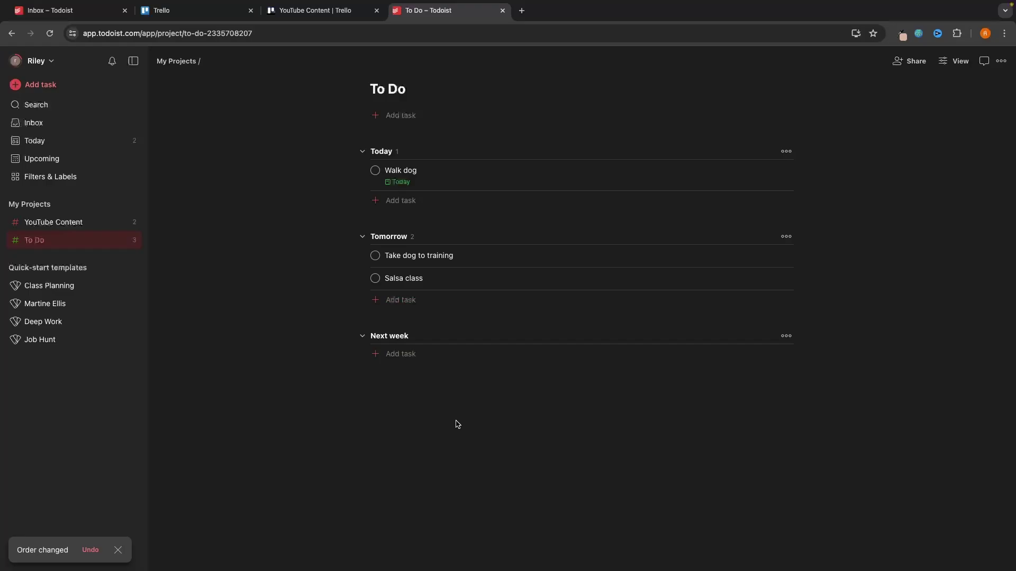
Step: Switch to Trello to view the YouTube Content board and browse the template gallery
click(352, 12)
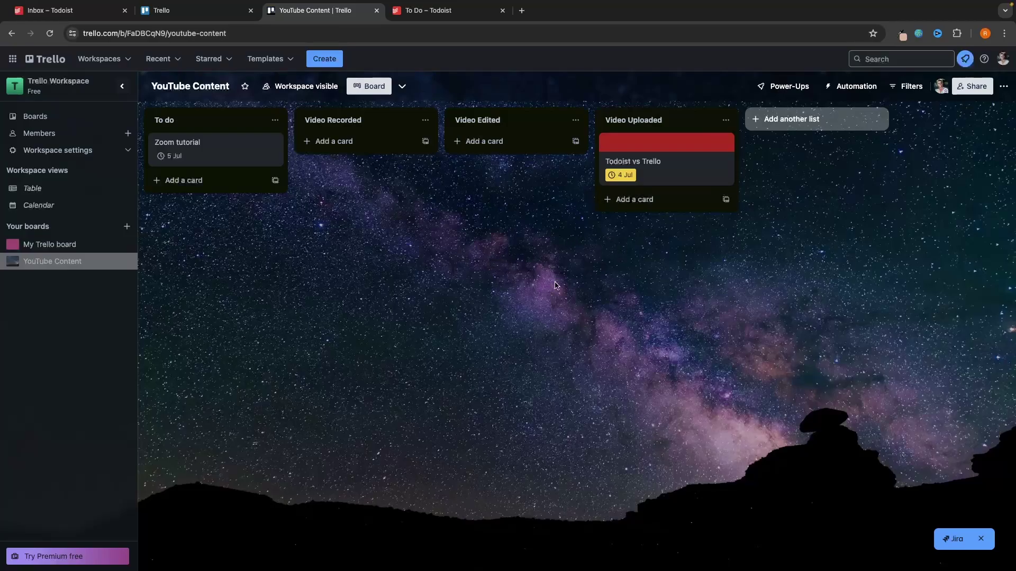
click(238, 4)
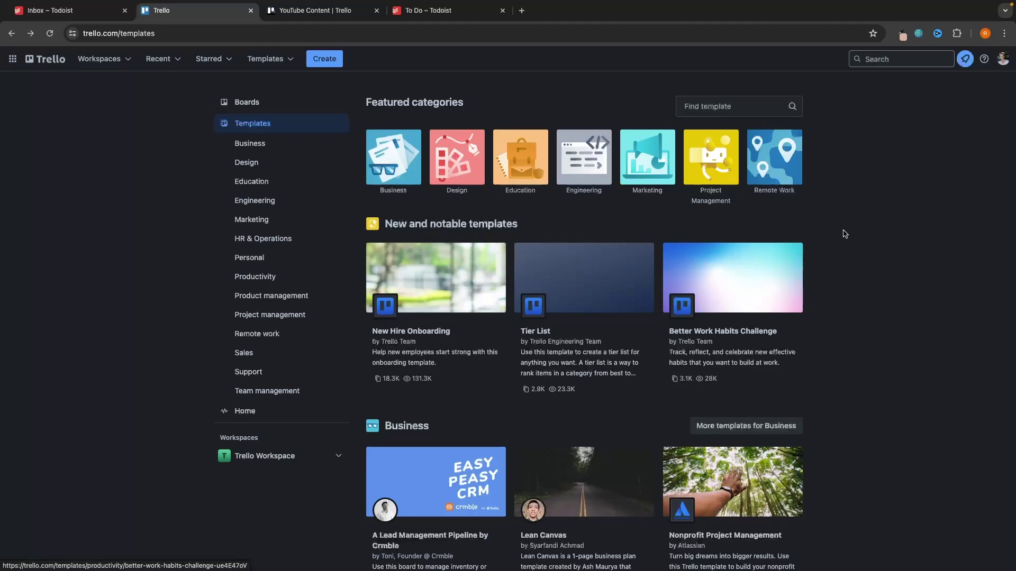
scroll(503, 255, down, 5)
scroll(512, 96, up, 5)
Step: Switch back to Todoist and review the Upcoming view and the To Do project
click(333, 12)
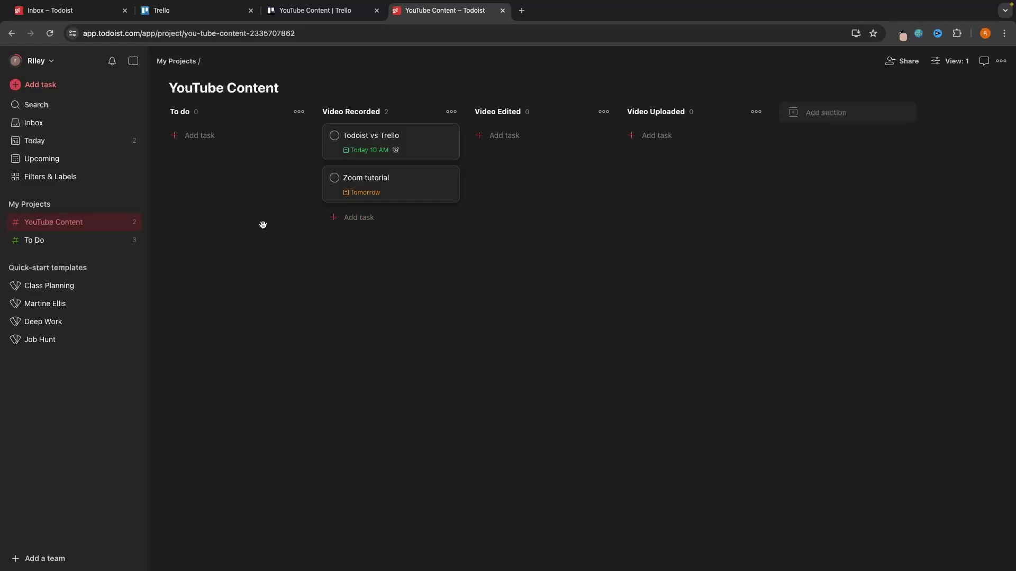
click(42, 159)
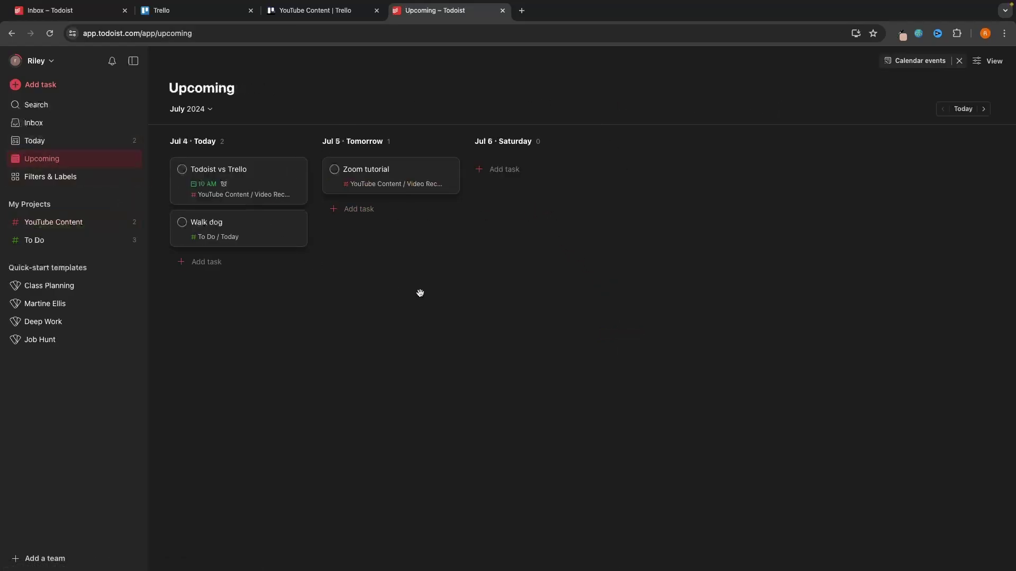
click(35, 239)
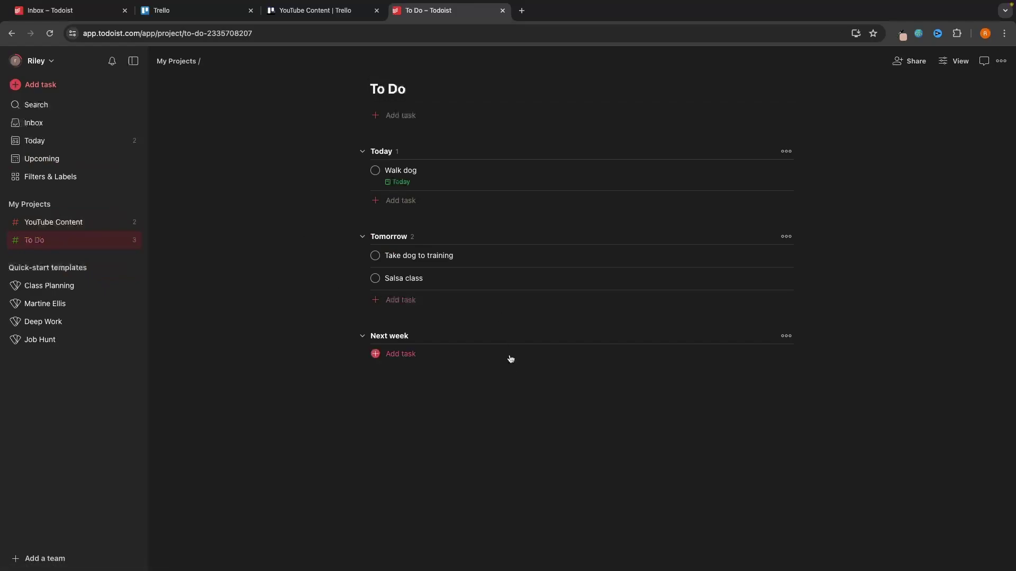